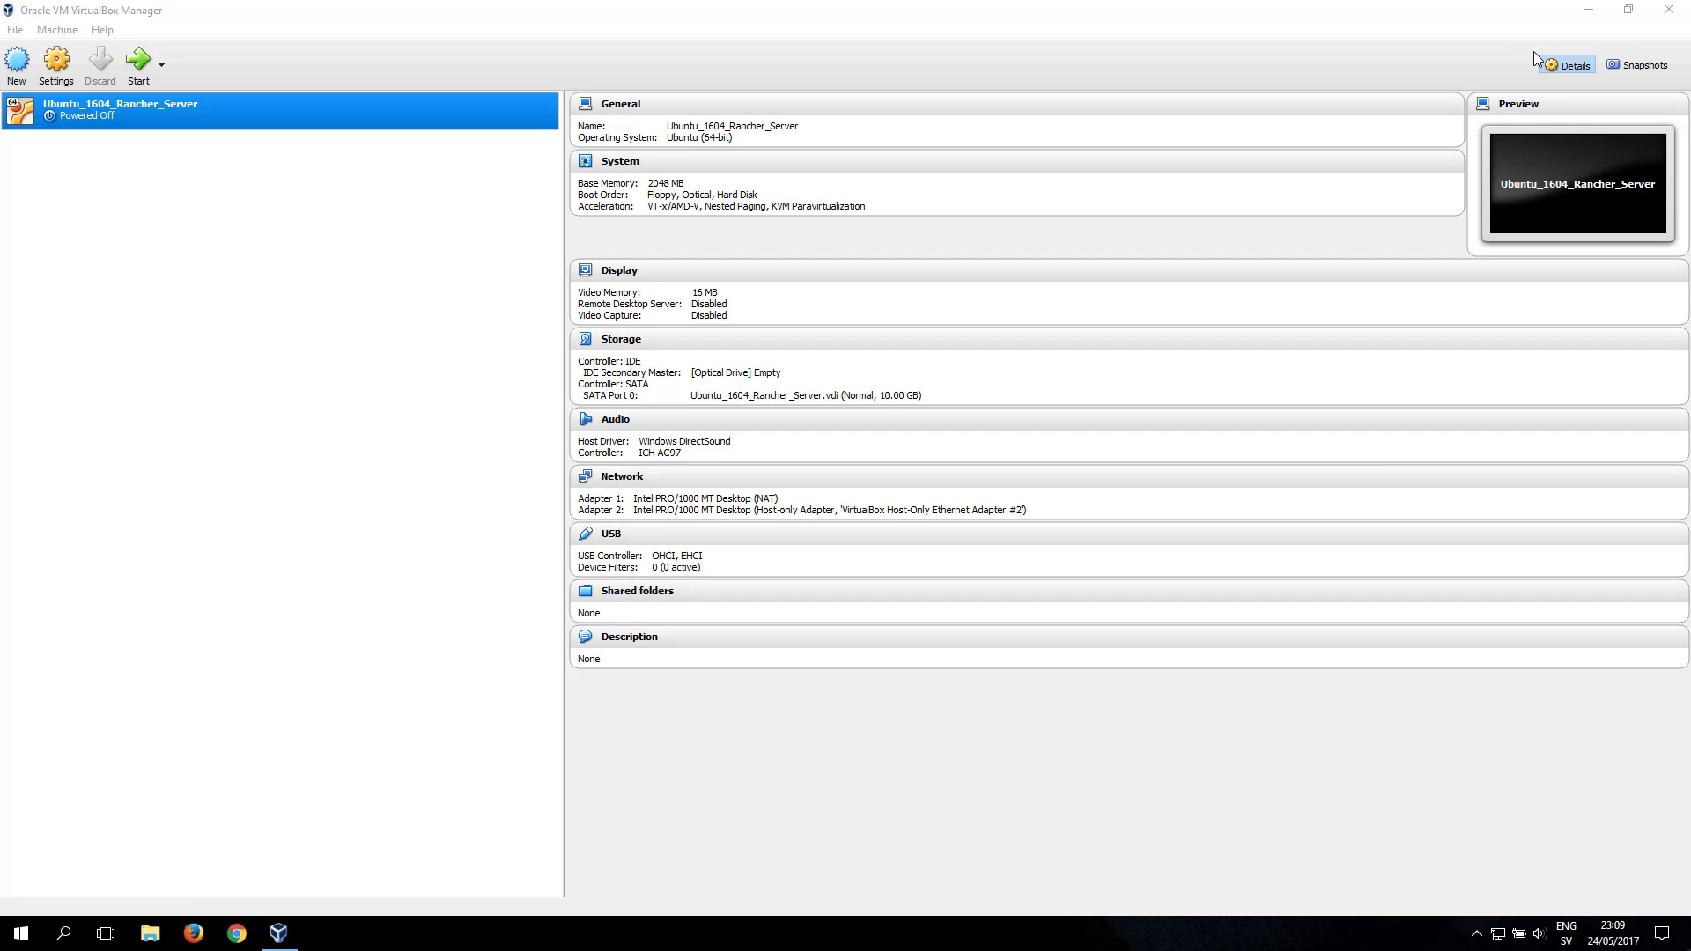
- Minimize Oracle VM VirtualBox Manager so the Windows desktop shows
left_click(1588, 10)
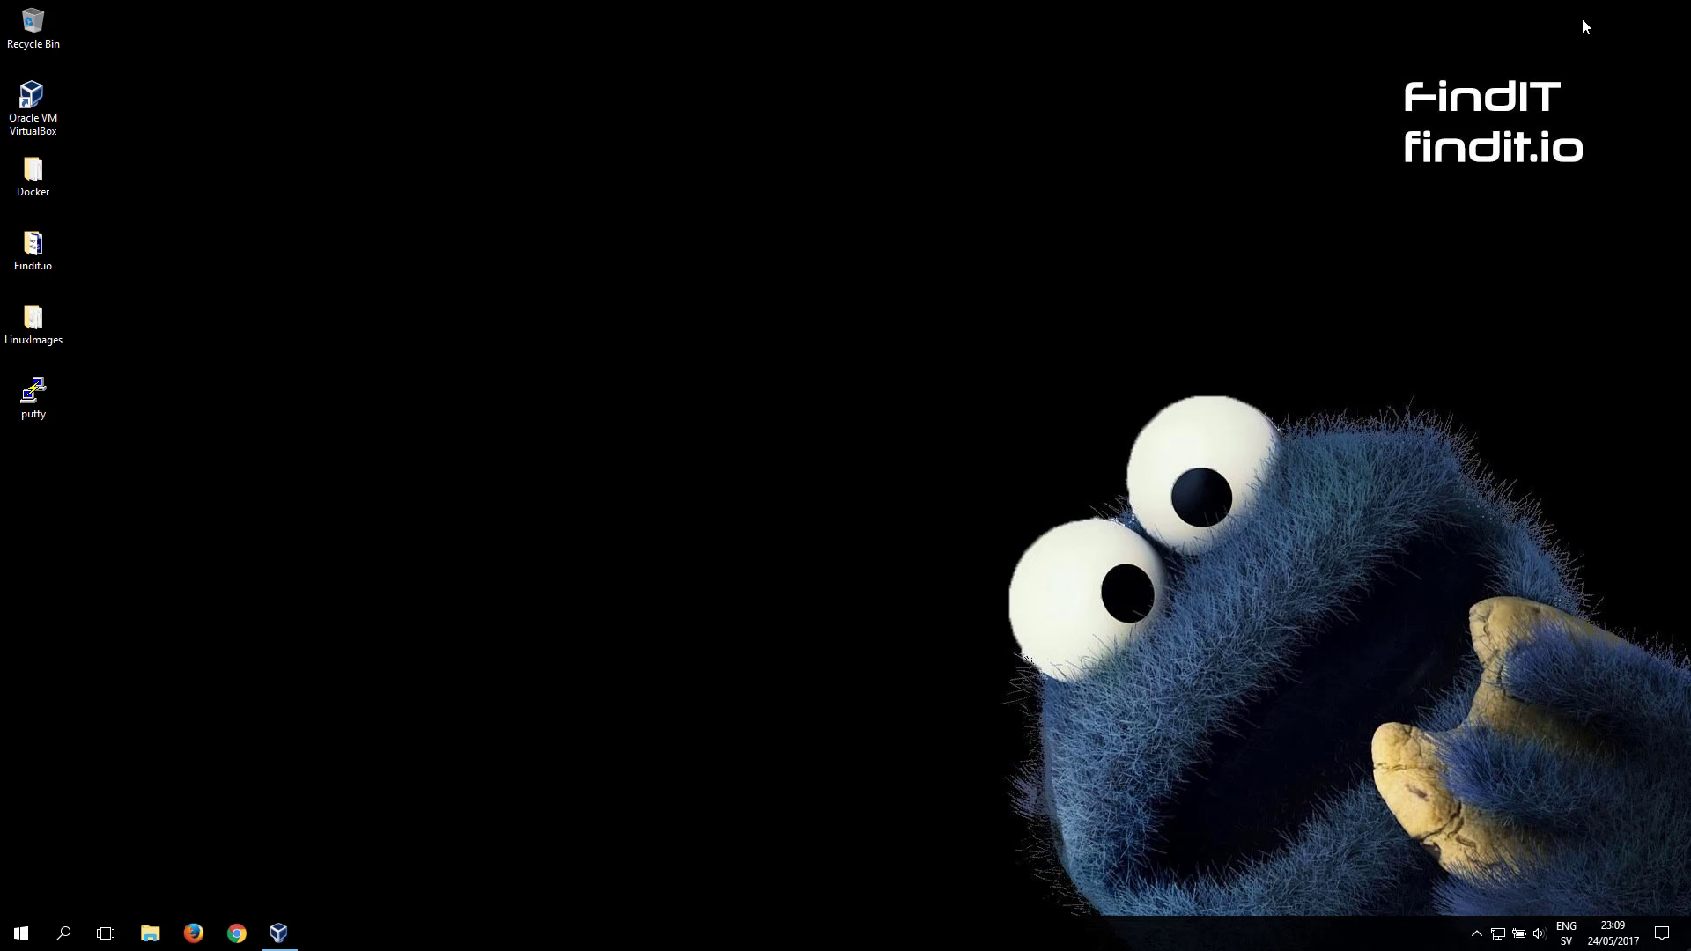
- Open the LinuxImages folder, select the ubuntu-16.04.2-server-amd64 image, and switch to Chrome
double_click(40, 322)
left_click(415, 214)
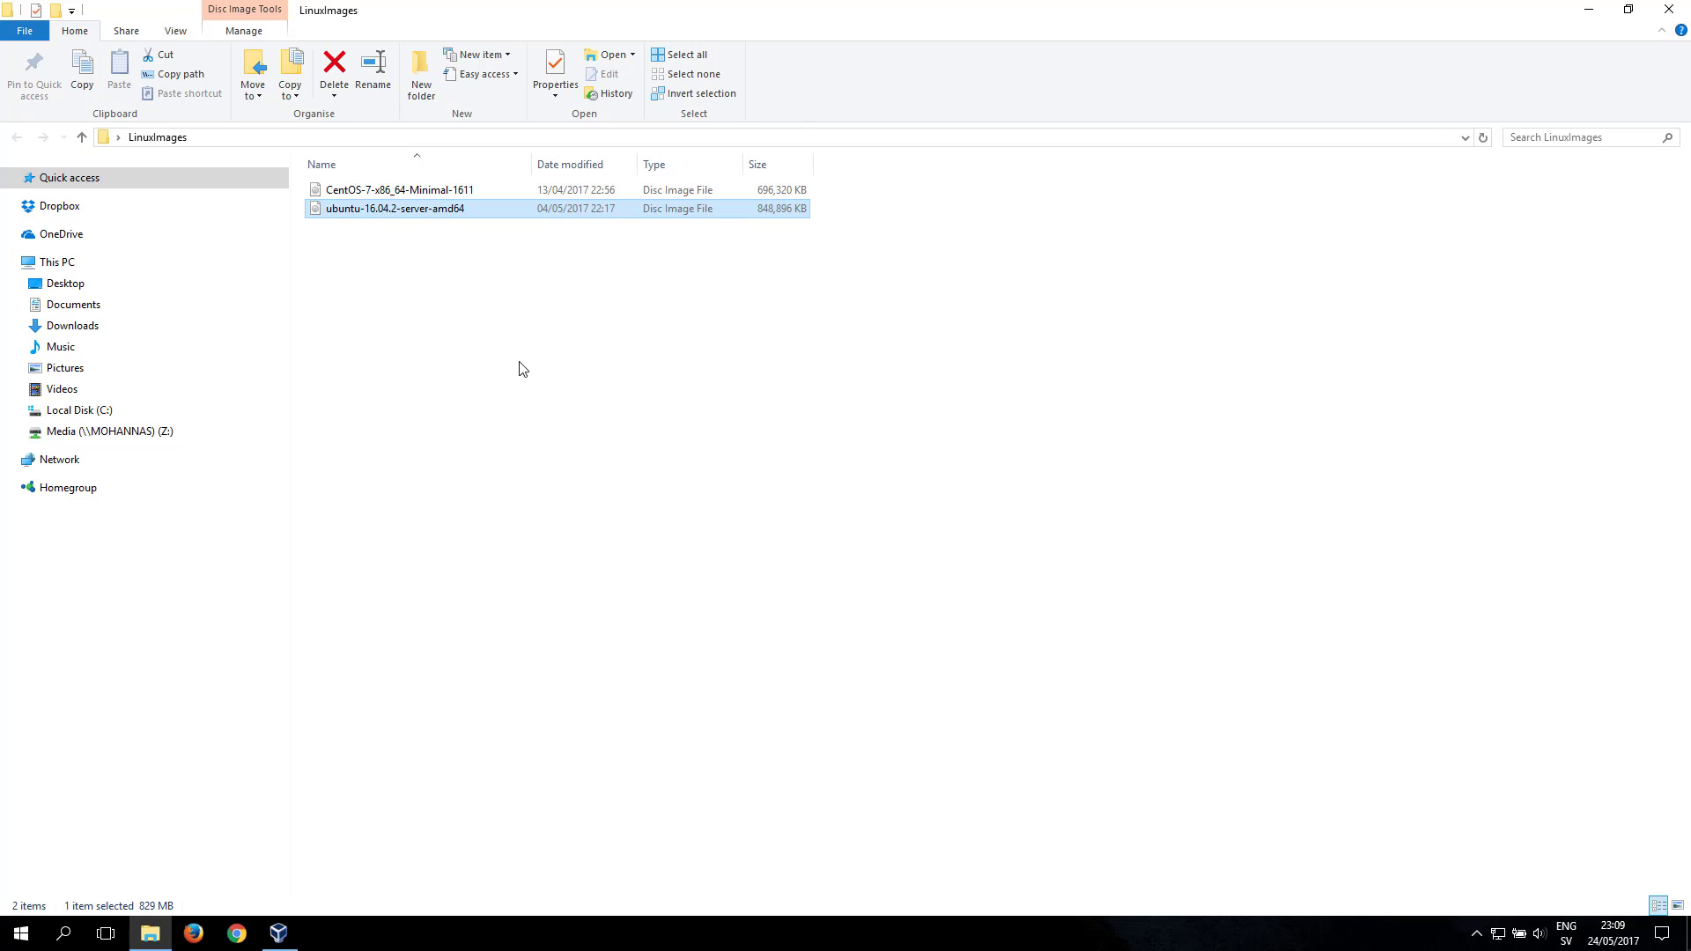
left_click(235, 936)
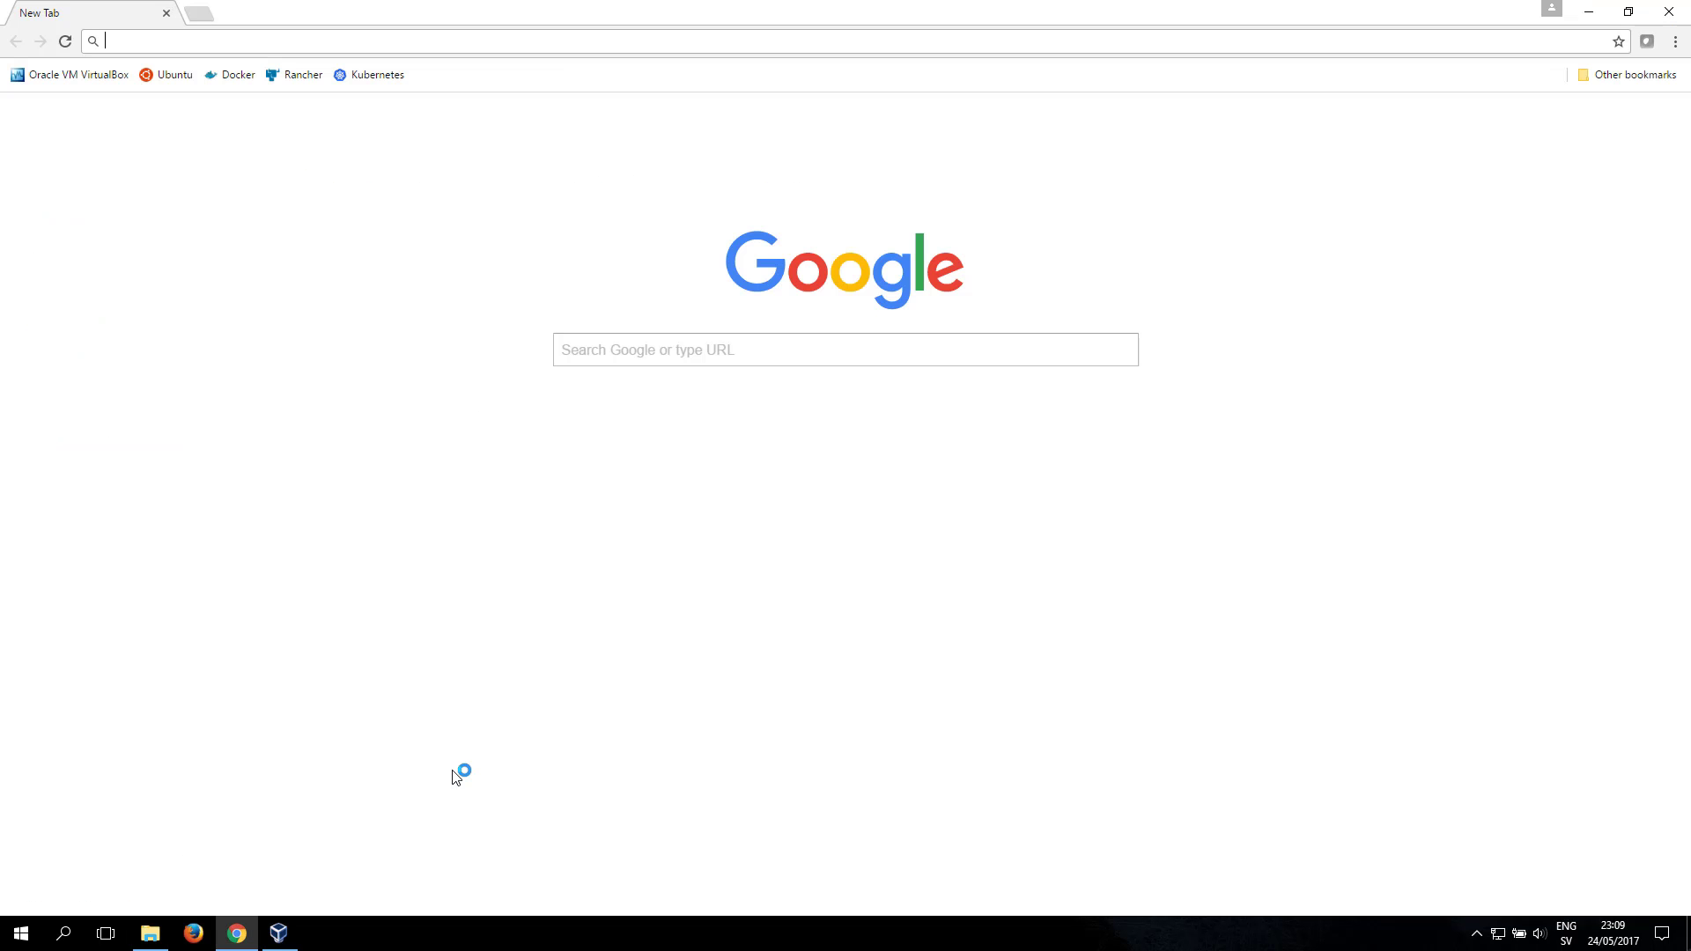
- Load ubuntu.com's Download Ubuntu Server page, then minimize Chrome back to LinuxImages
left_click(170, 75)
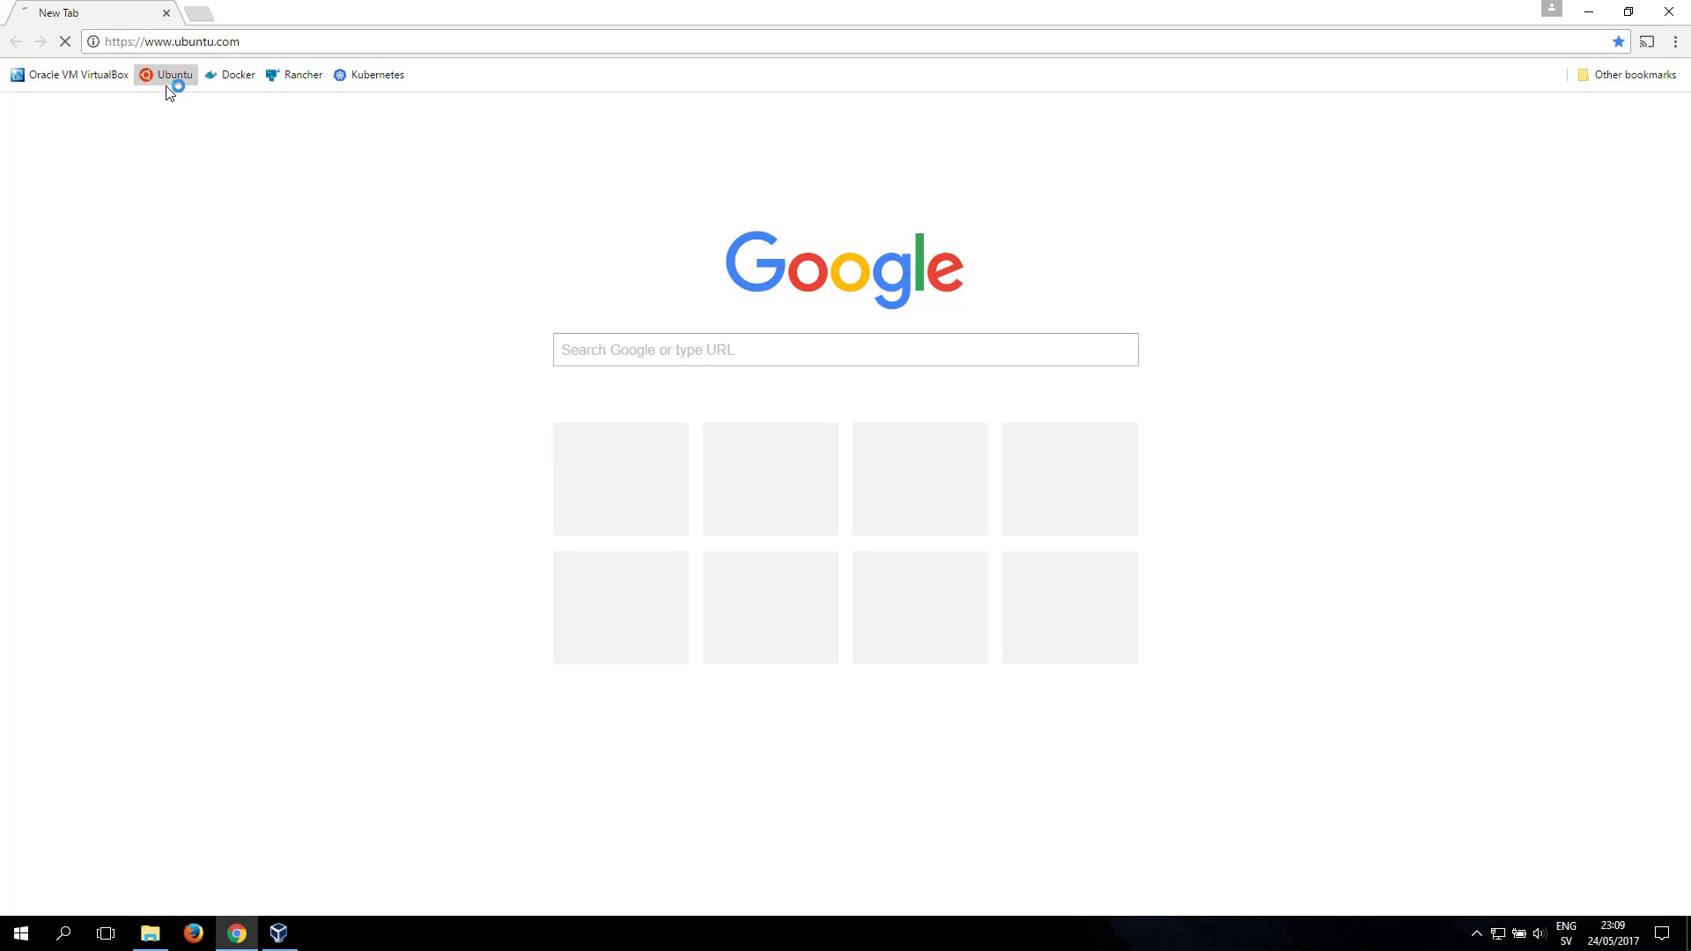
mouse_move(999, 117)
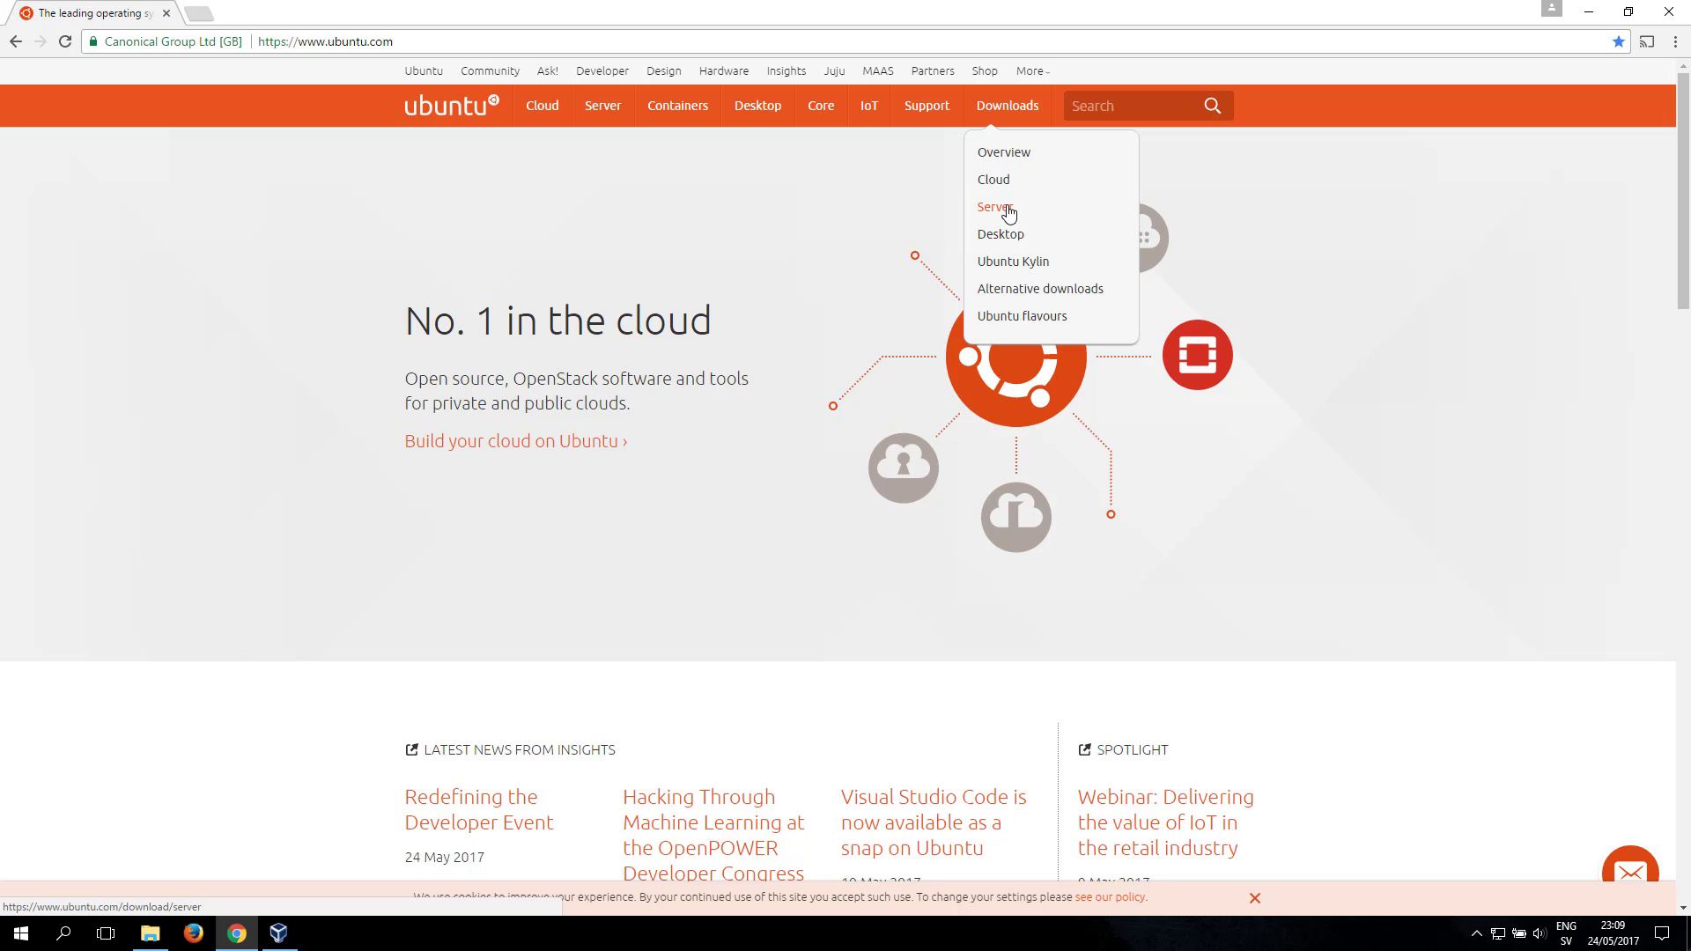
left_click(1008, 209)
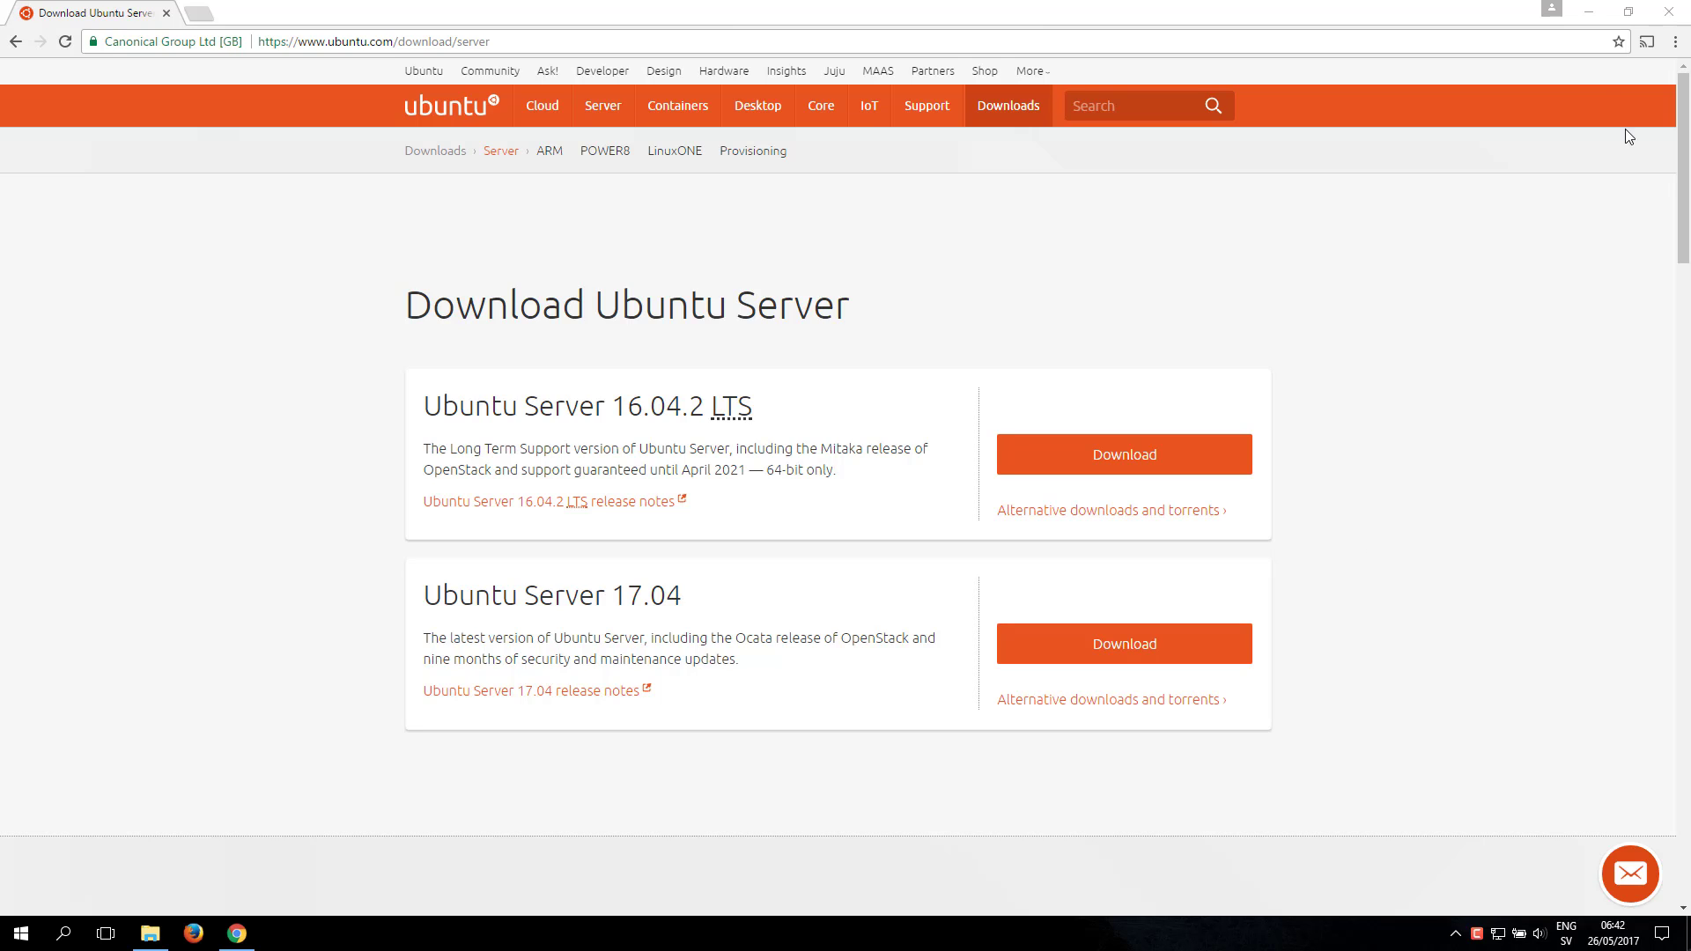
left_click(1589, 12)
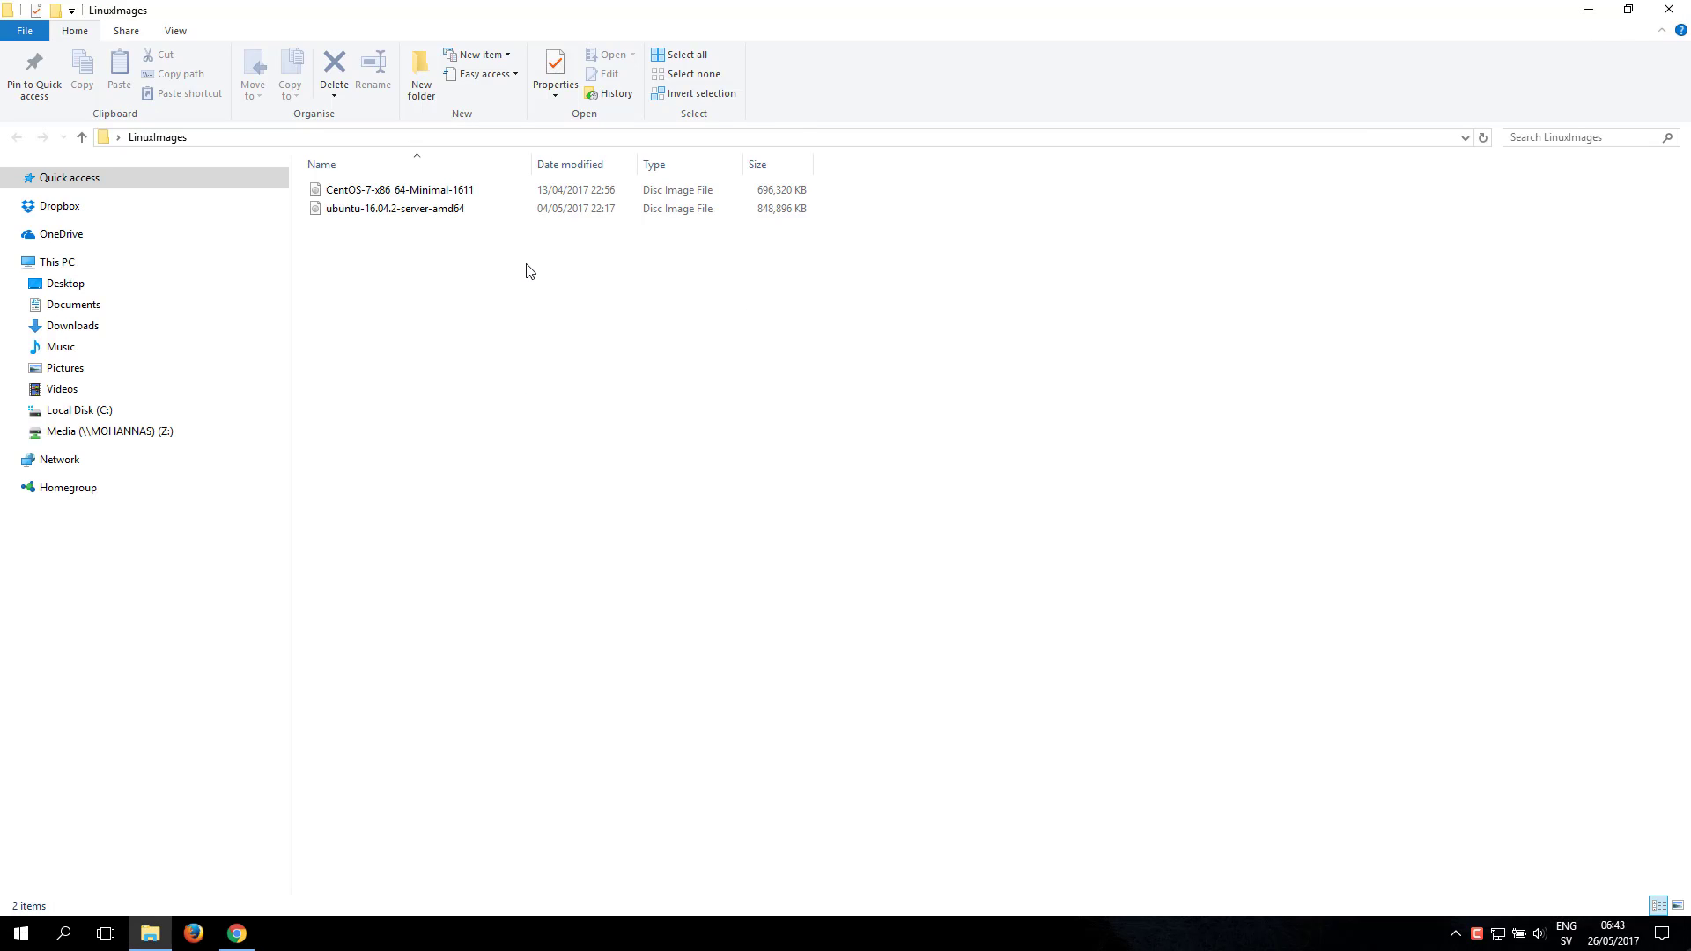
- Mount ubuntu-16.04.2-server-amd64 as DVD Drive (G:) and select that drive in the navigation pane
left_click(426, 217)
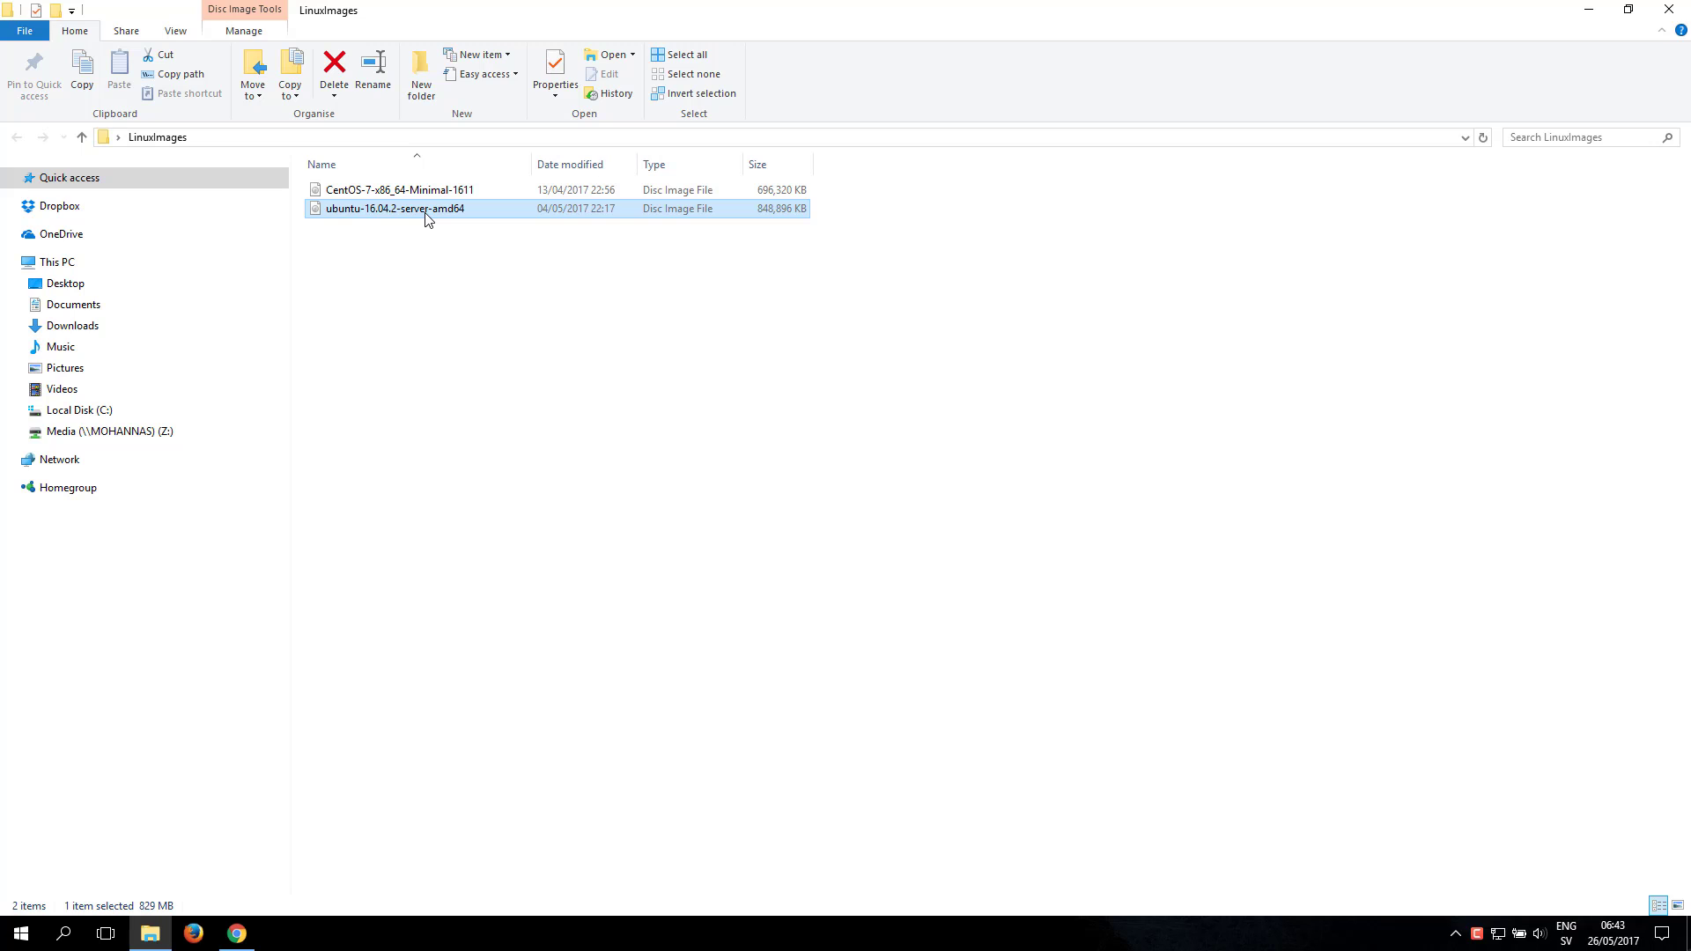
right_click(426, 217)
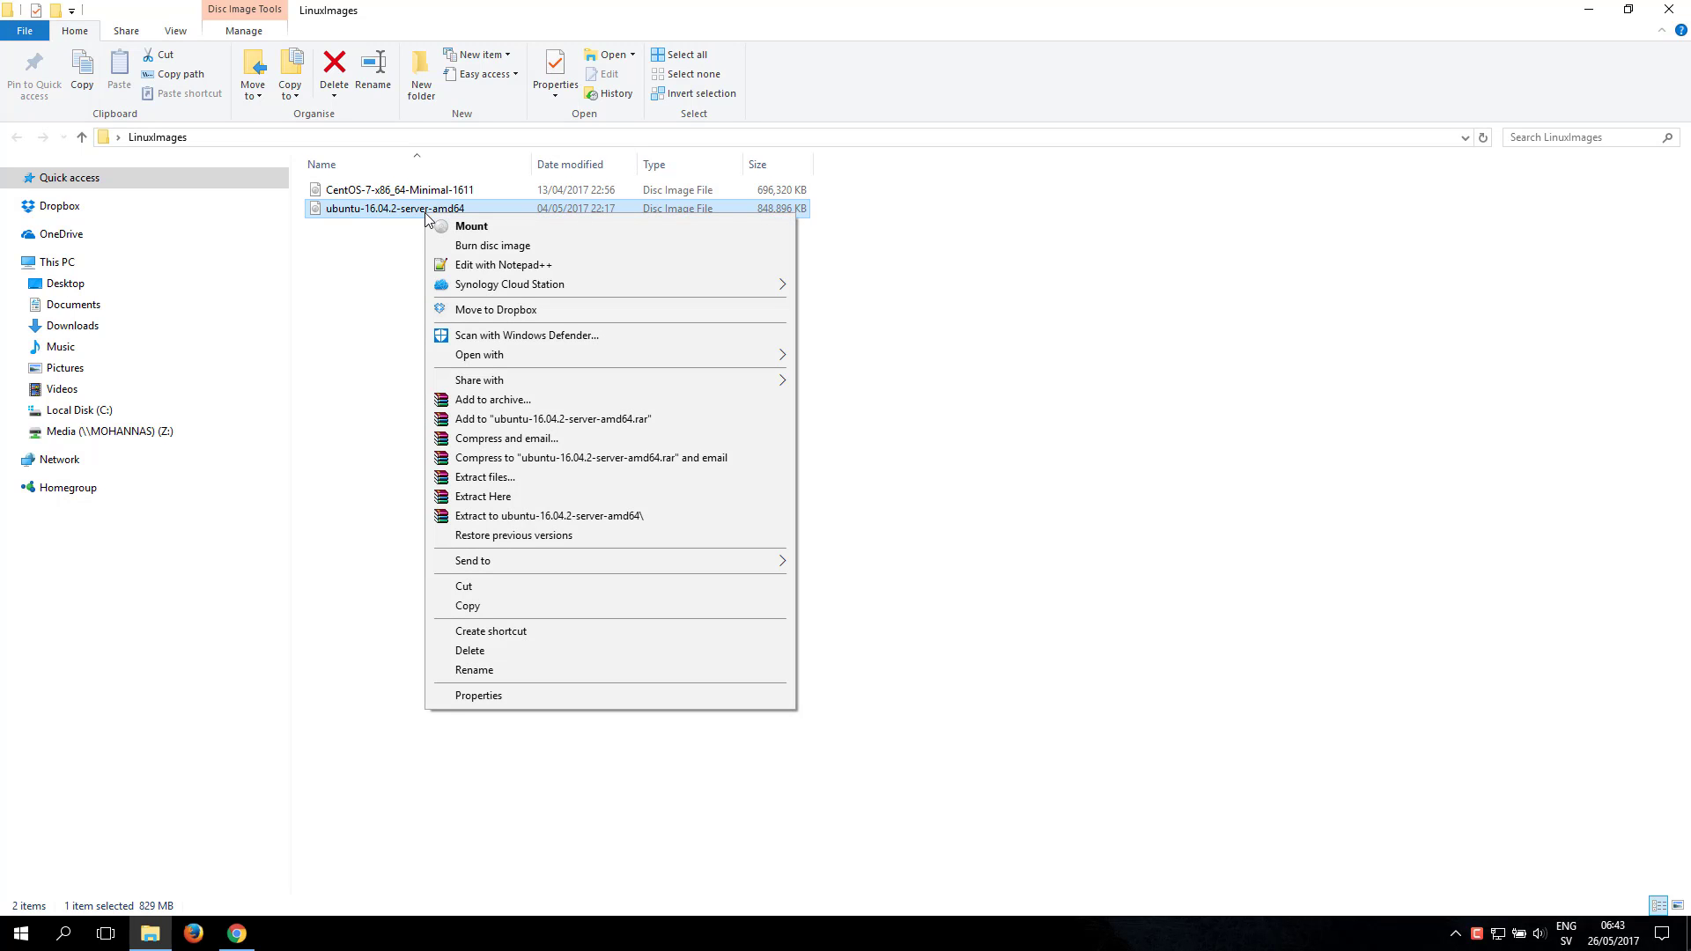
left_click(487, 228)
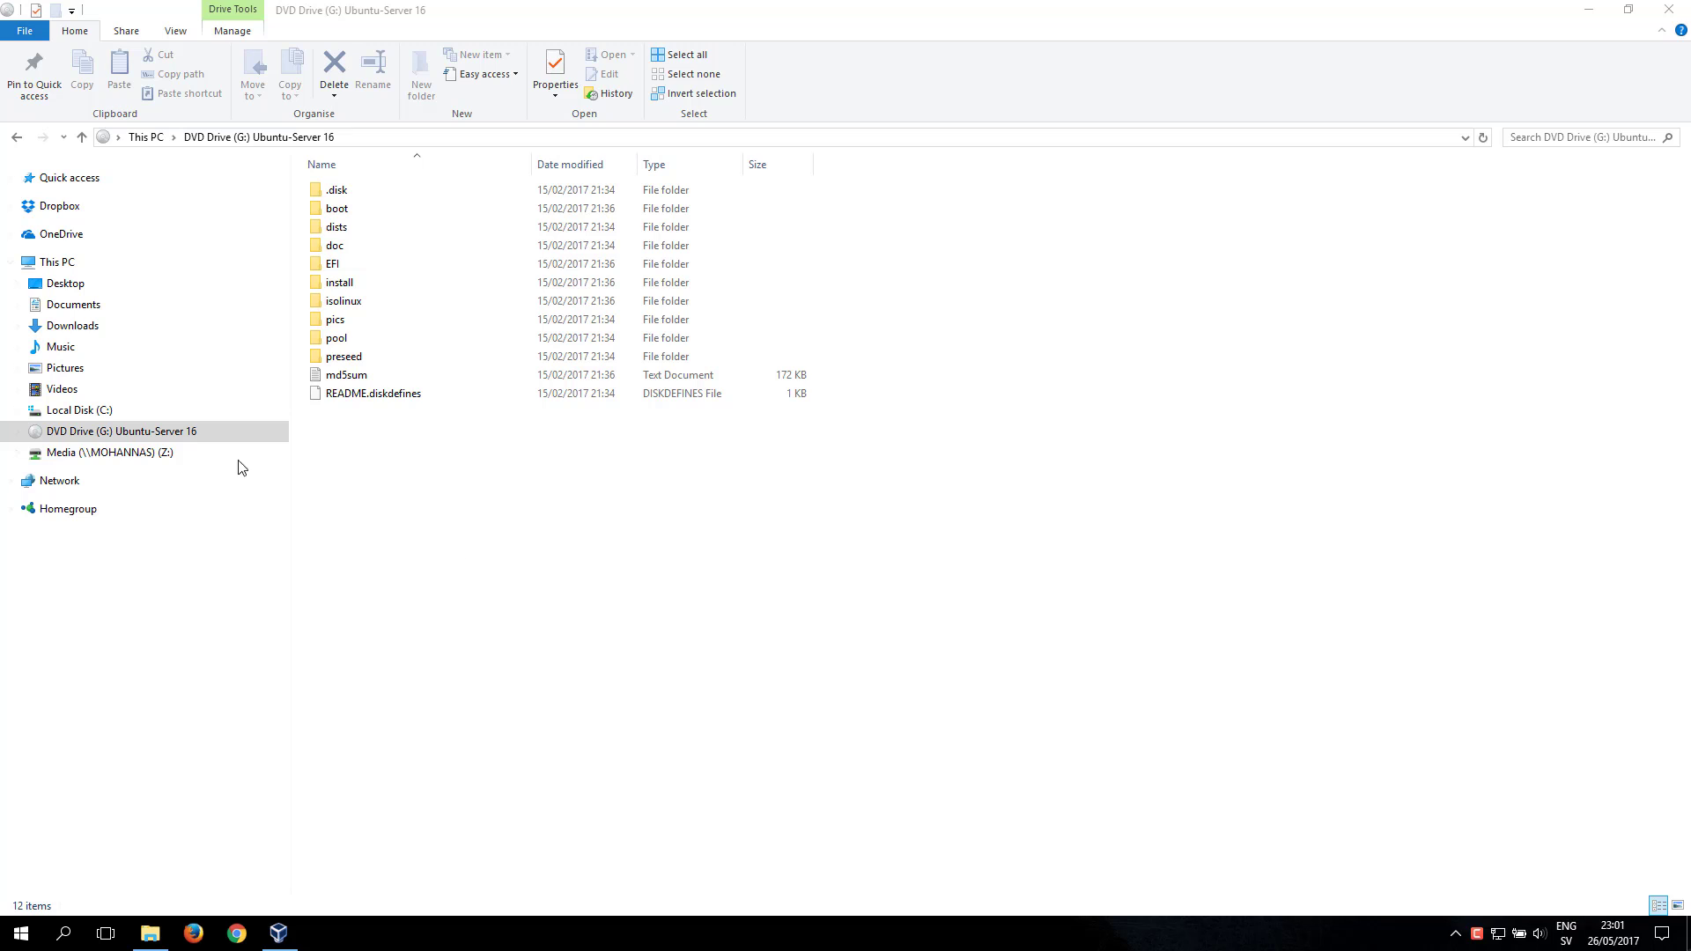
left_click(184, 441)
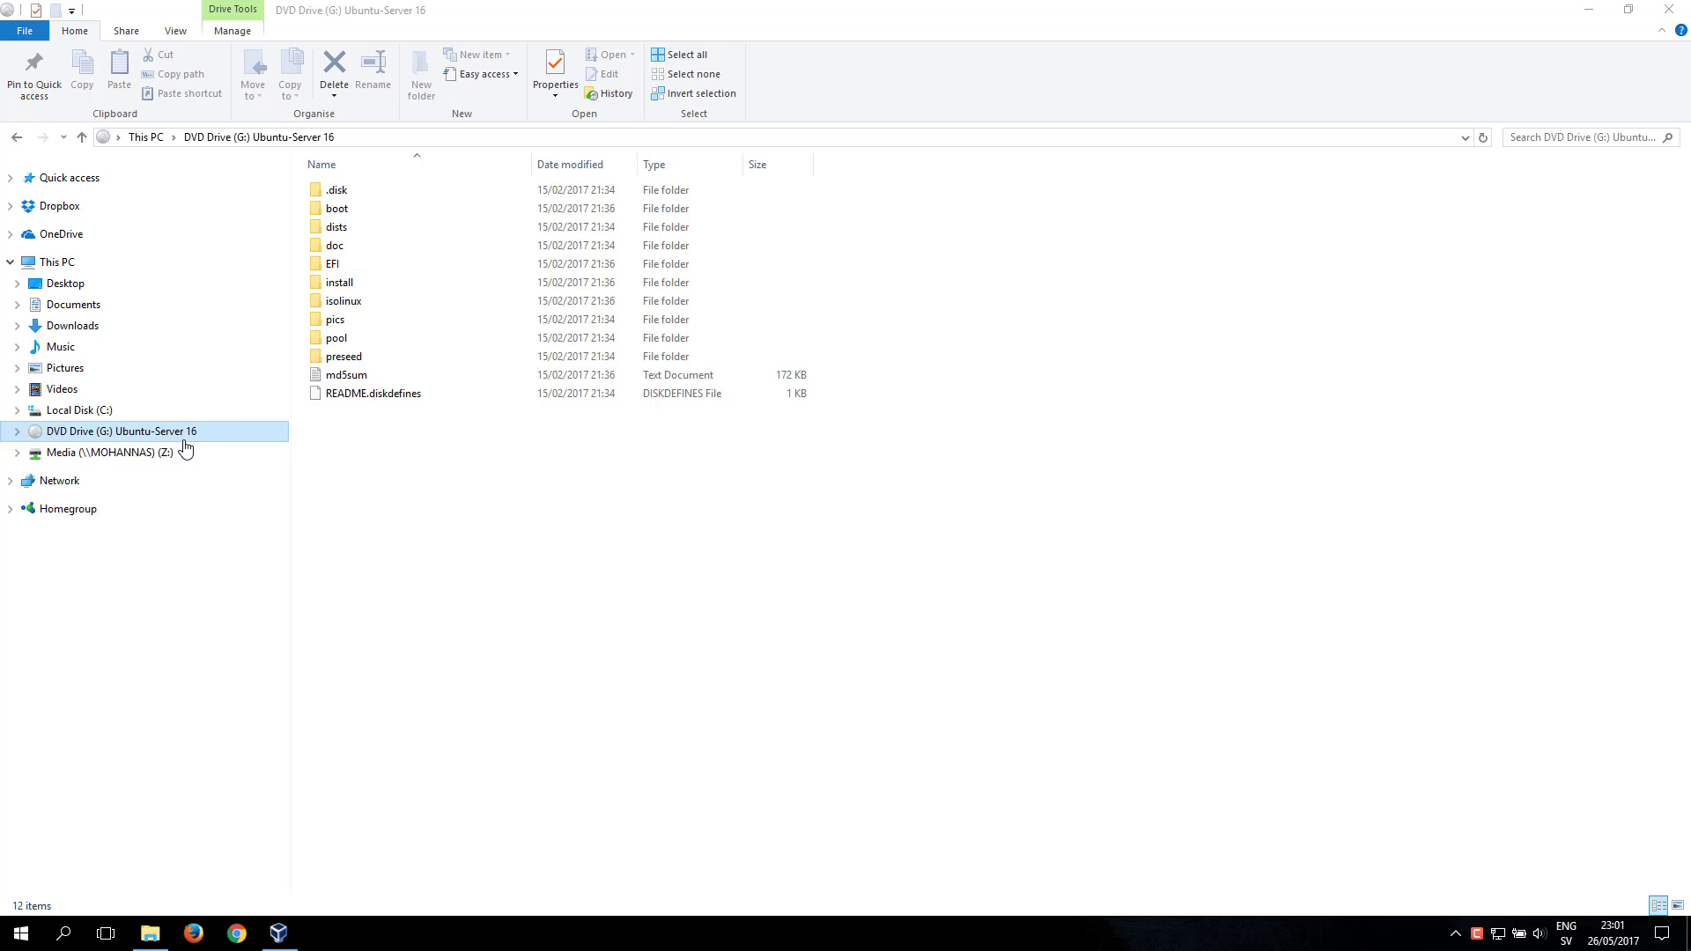
- In VirtualBox, set the VM's empty optical drive to Host Drive 'G:'
left_click(279, 933)
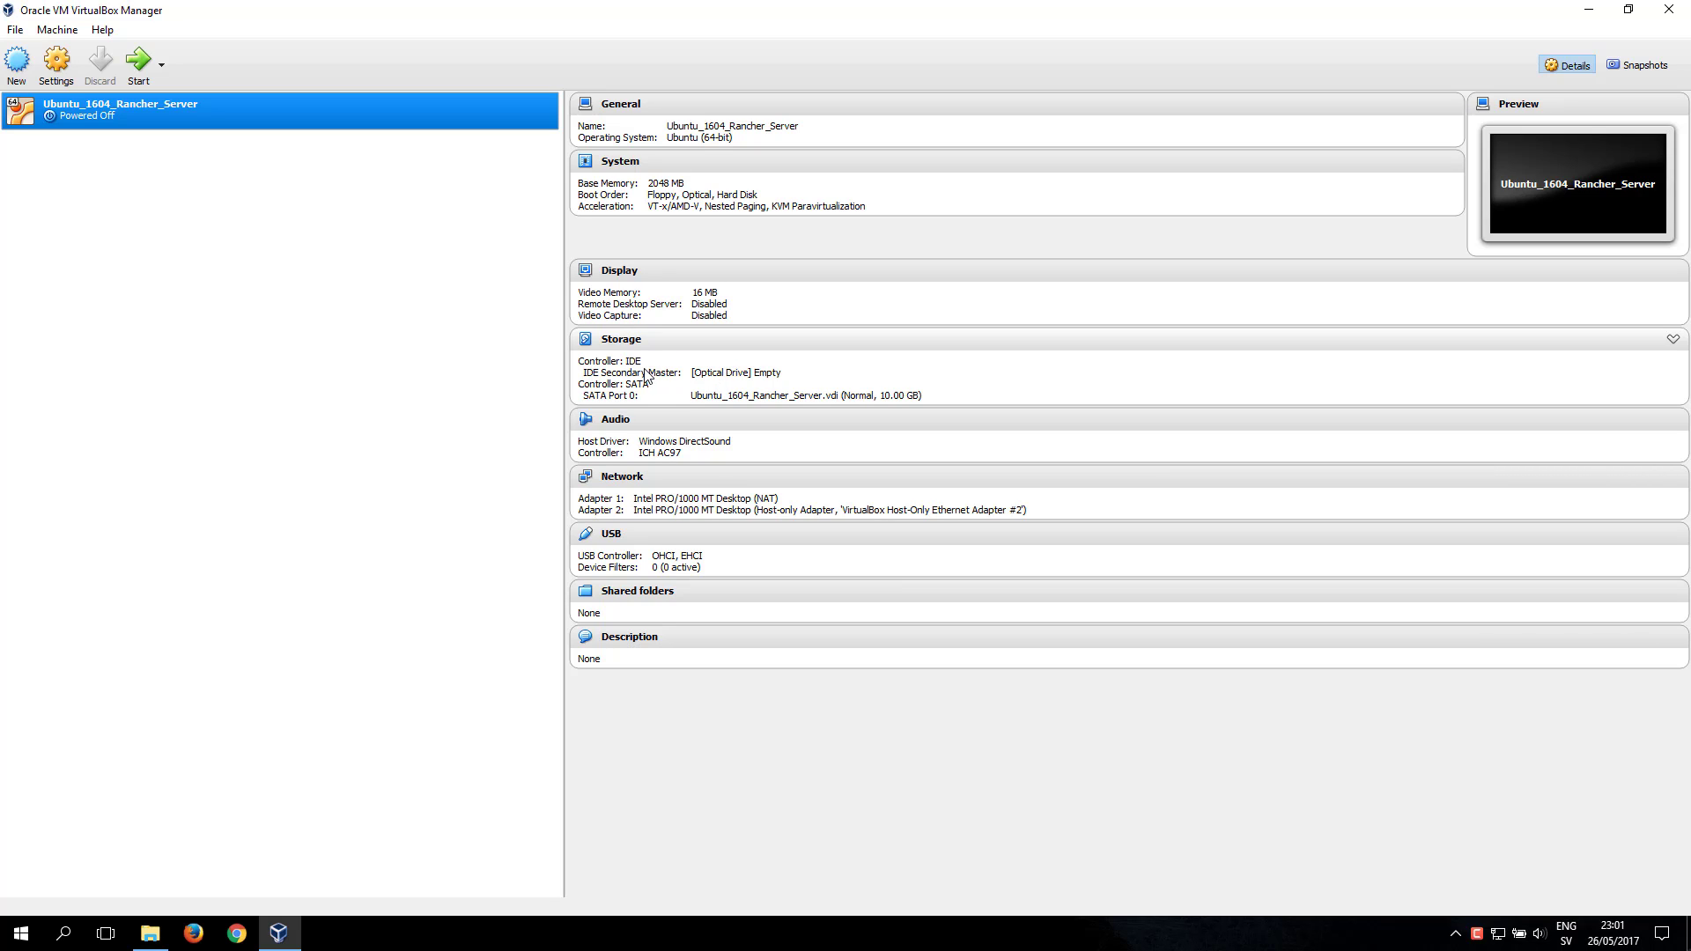
left_click(736, 378)
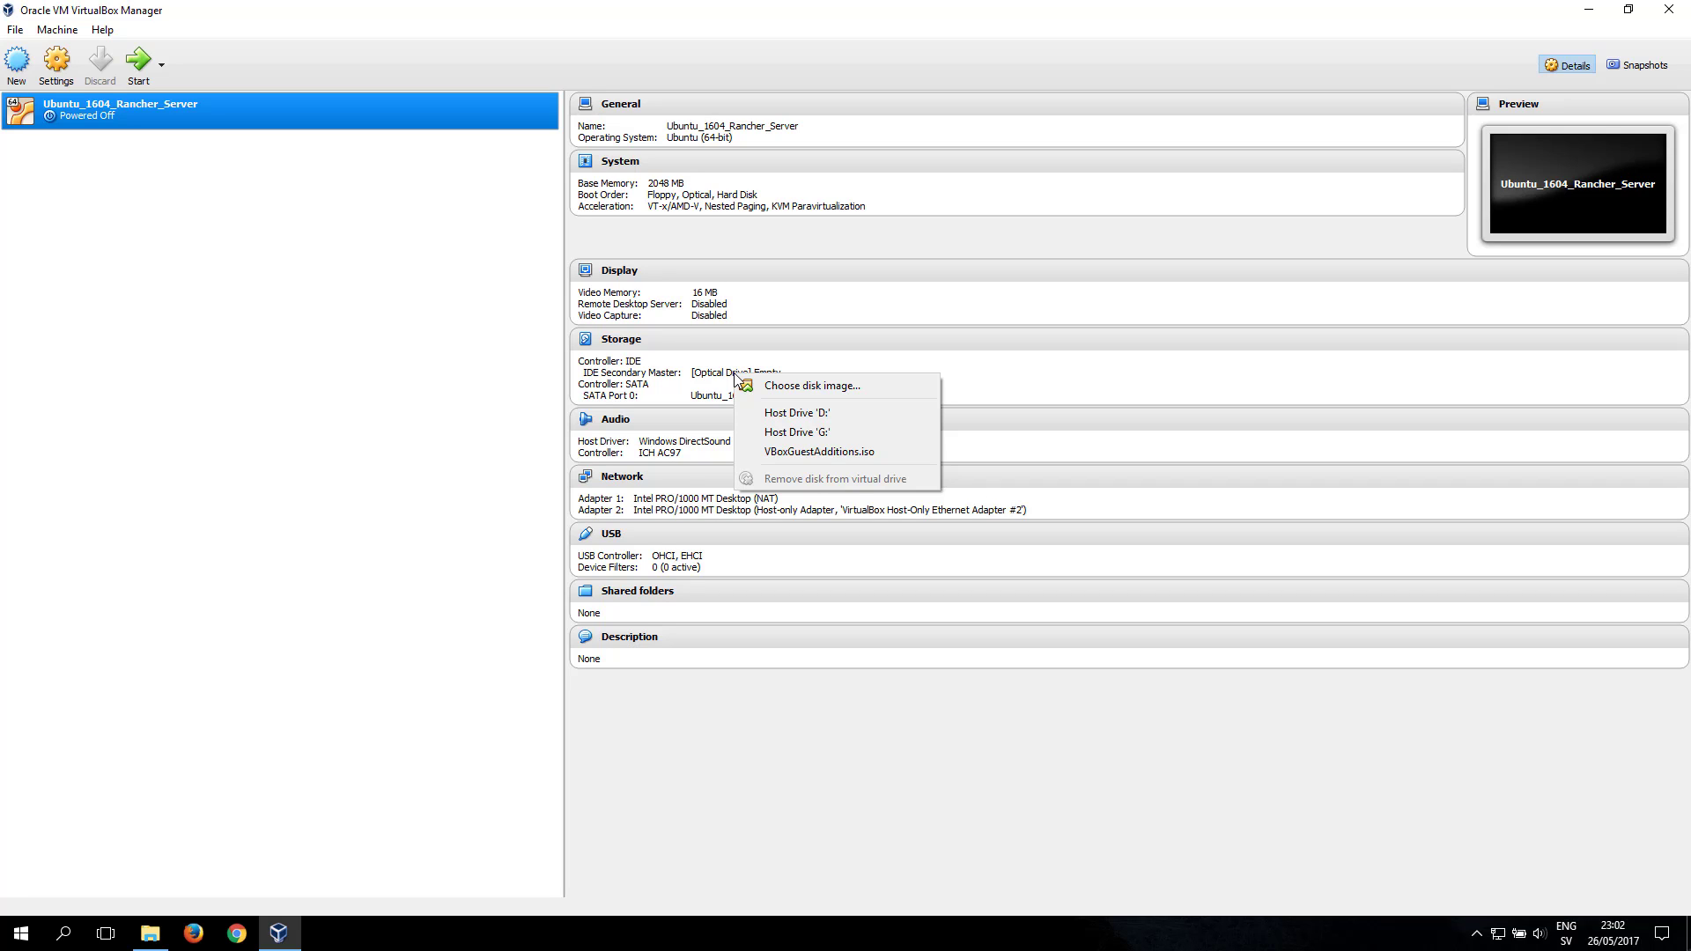
left_click(807, 432)
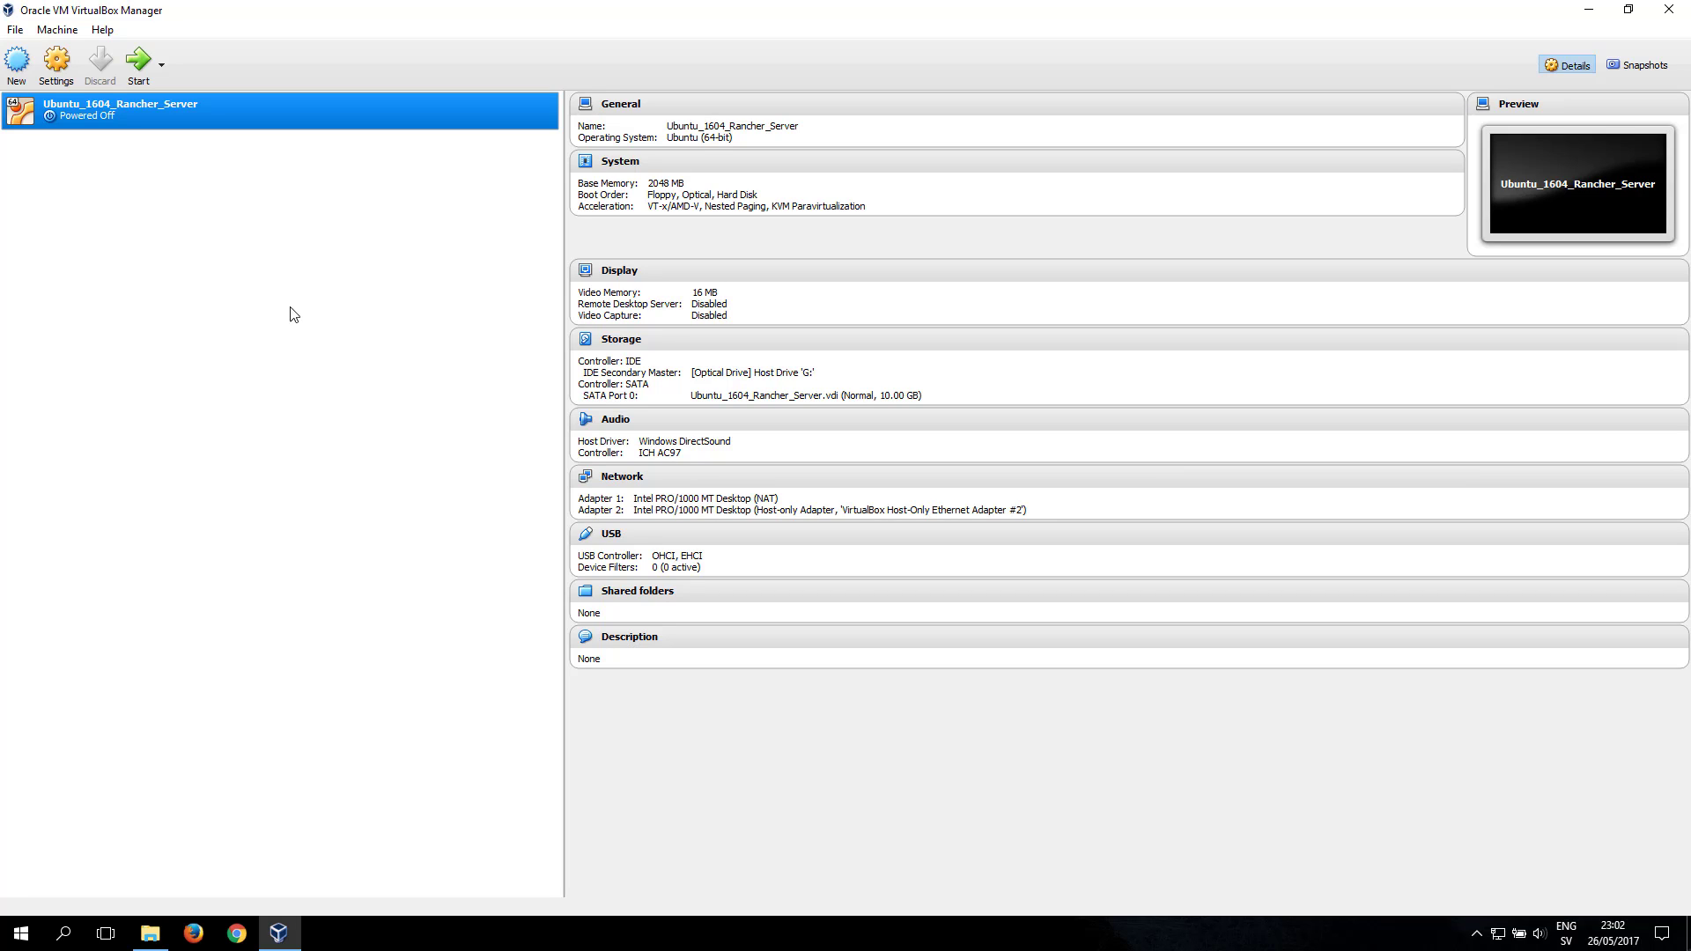
left_click(736, 379)
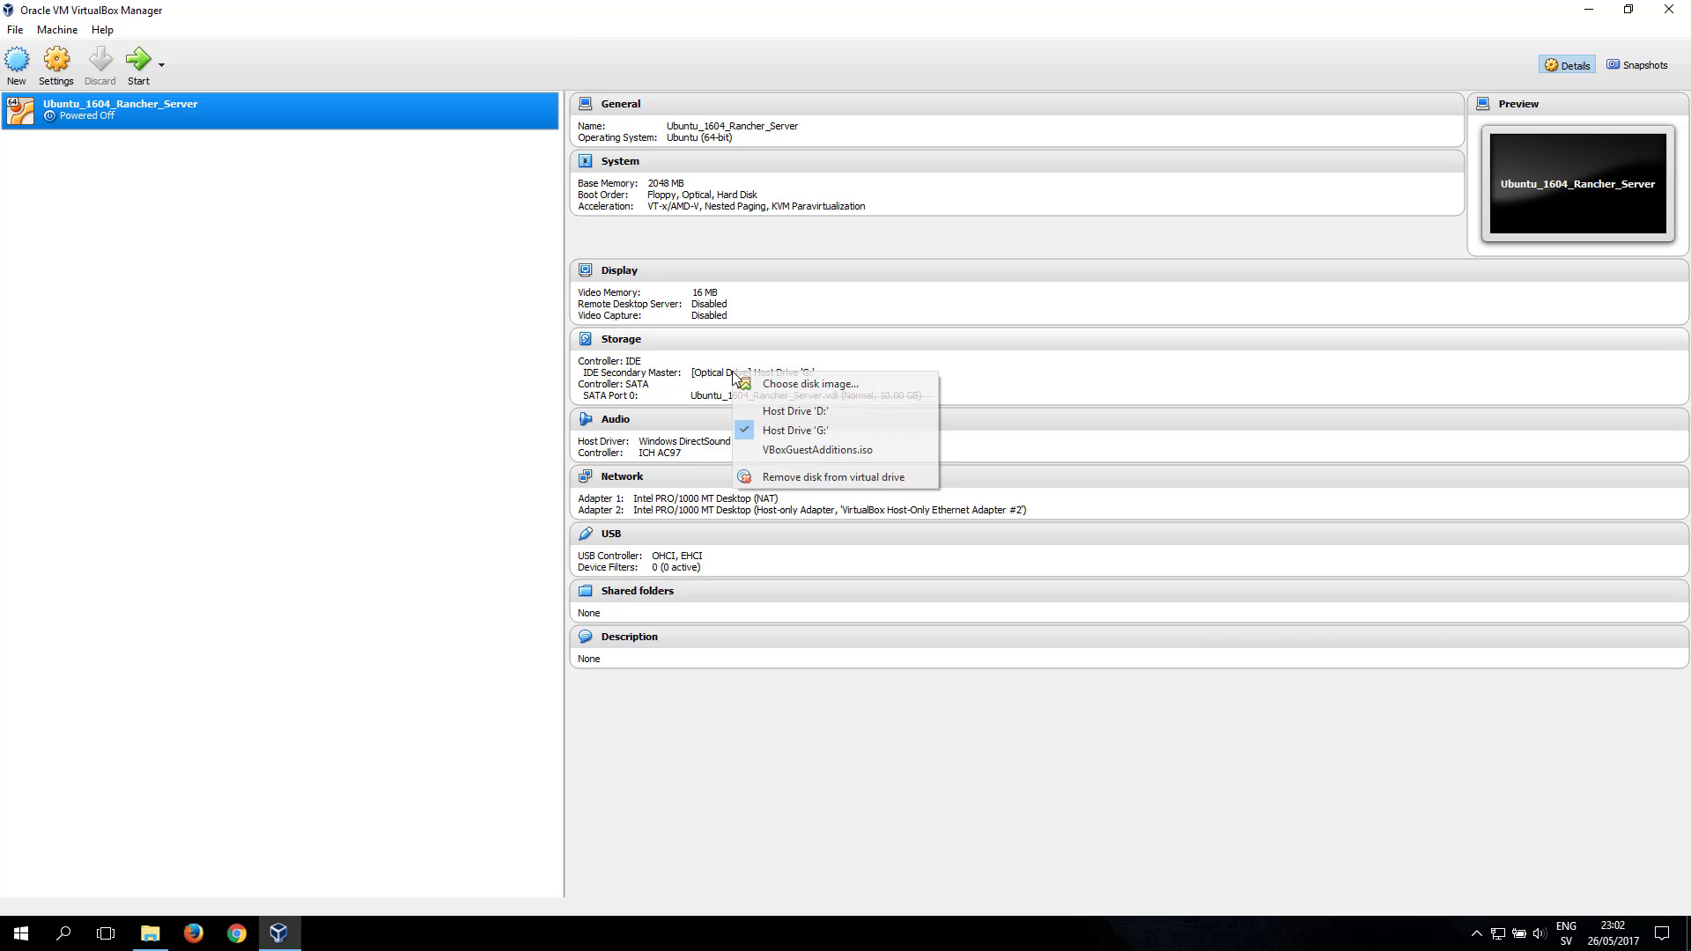
- Attach ubuntu-16.04.2-server-amd64.iso from Desktop > LinuxImages to the VM's optical drive
left_click(836, 393)
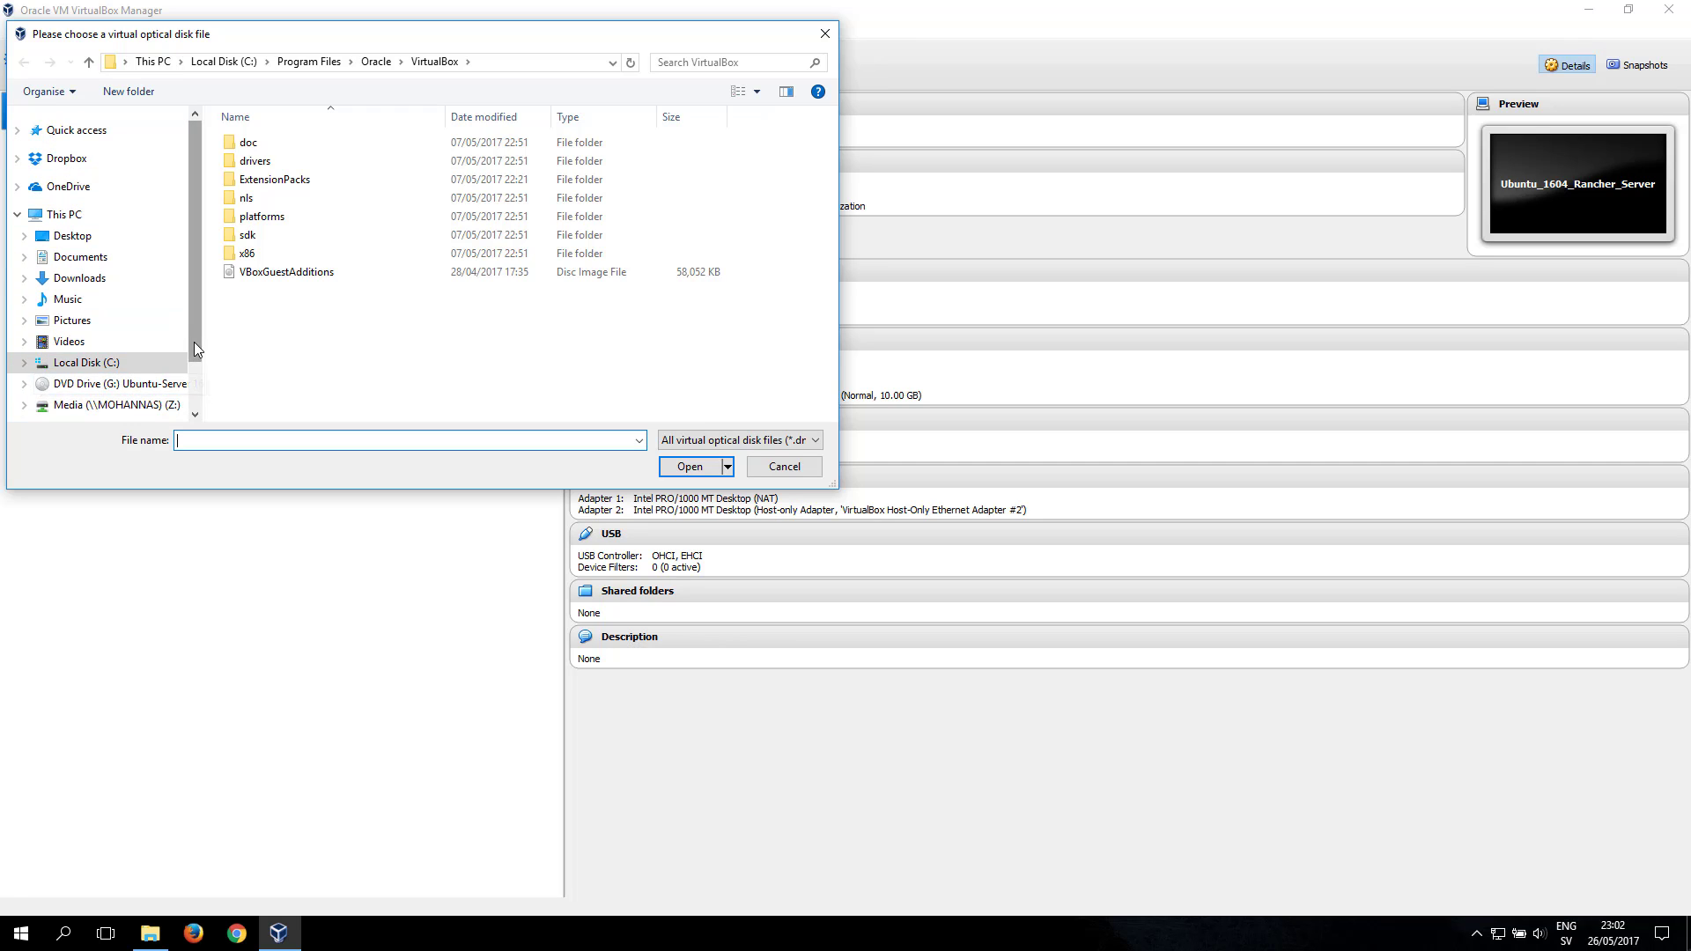
left_click_drag(194, 342, 194, 387)
left_click_drag(193, 277, 192, 217)
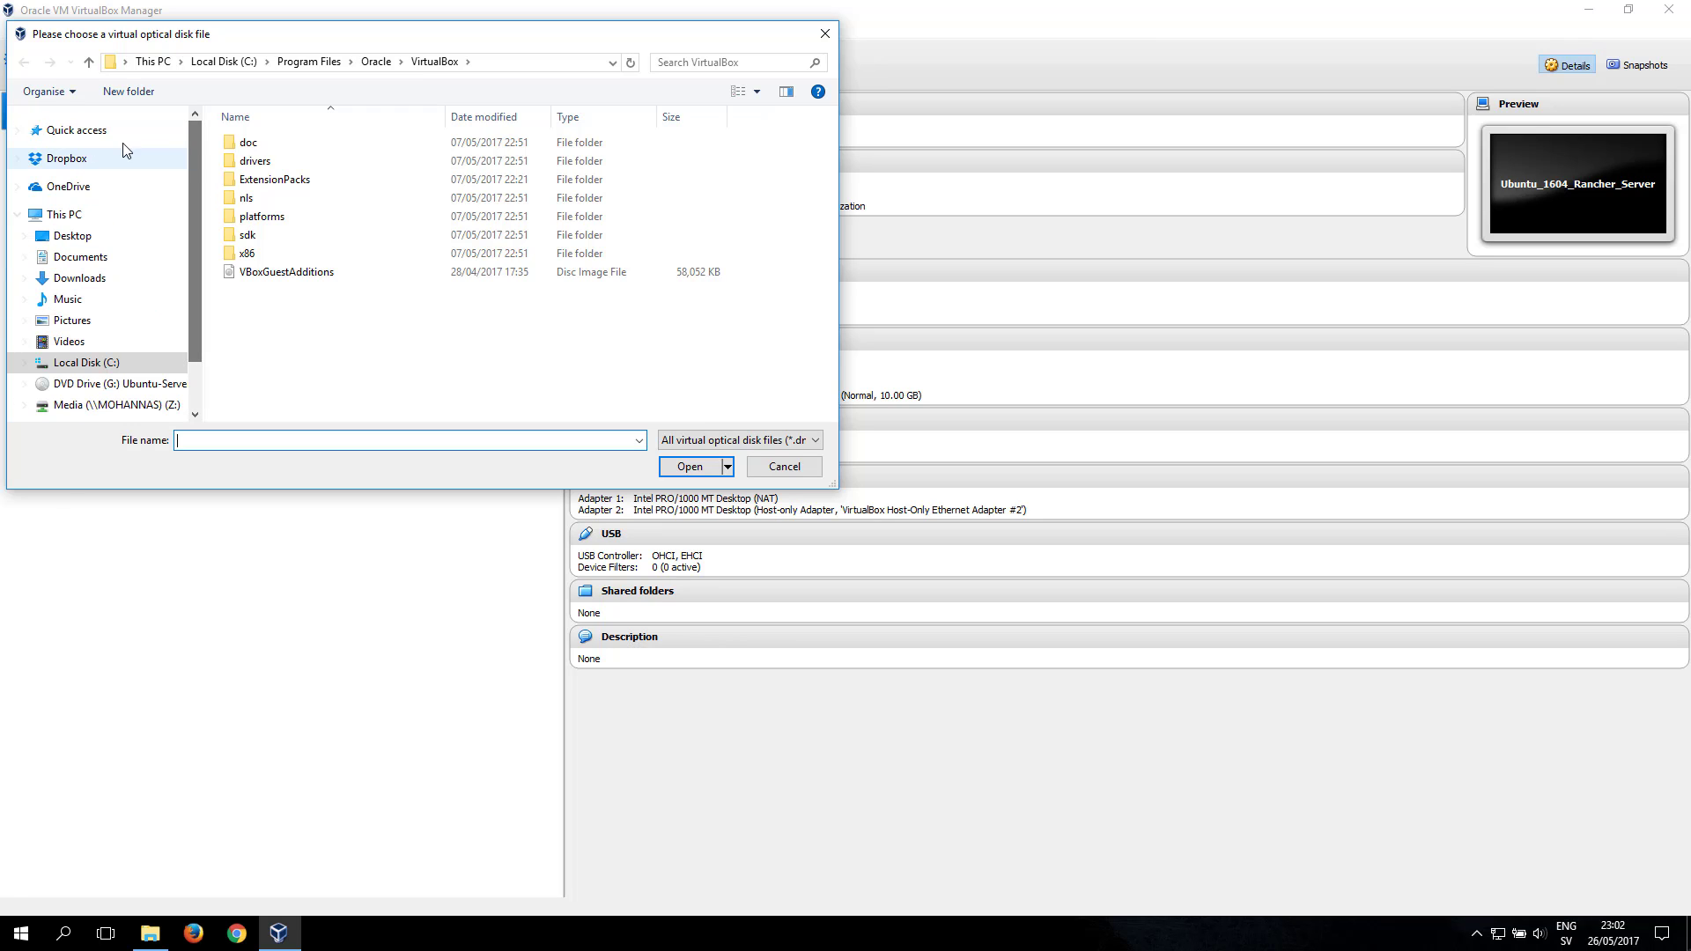
left_click(71, 235)
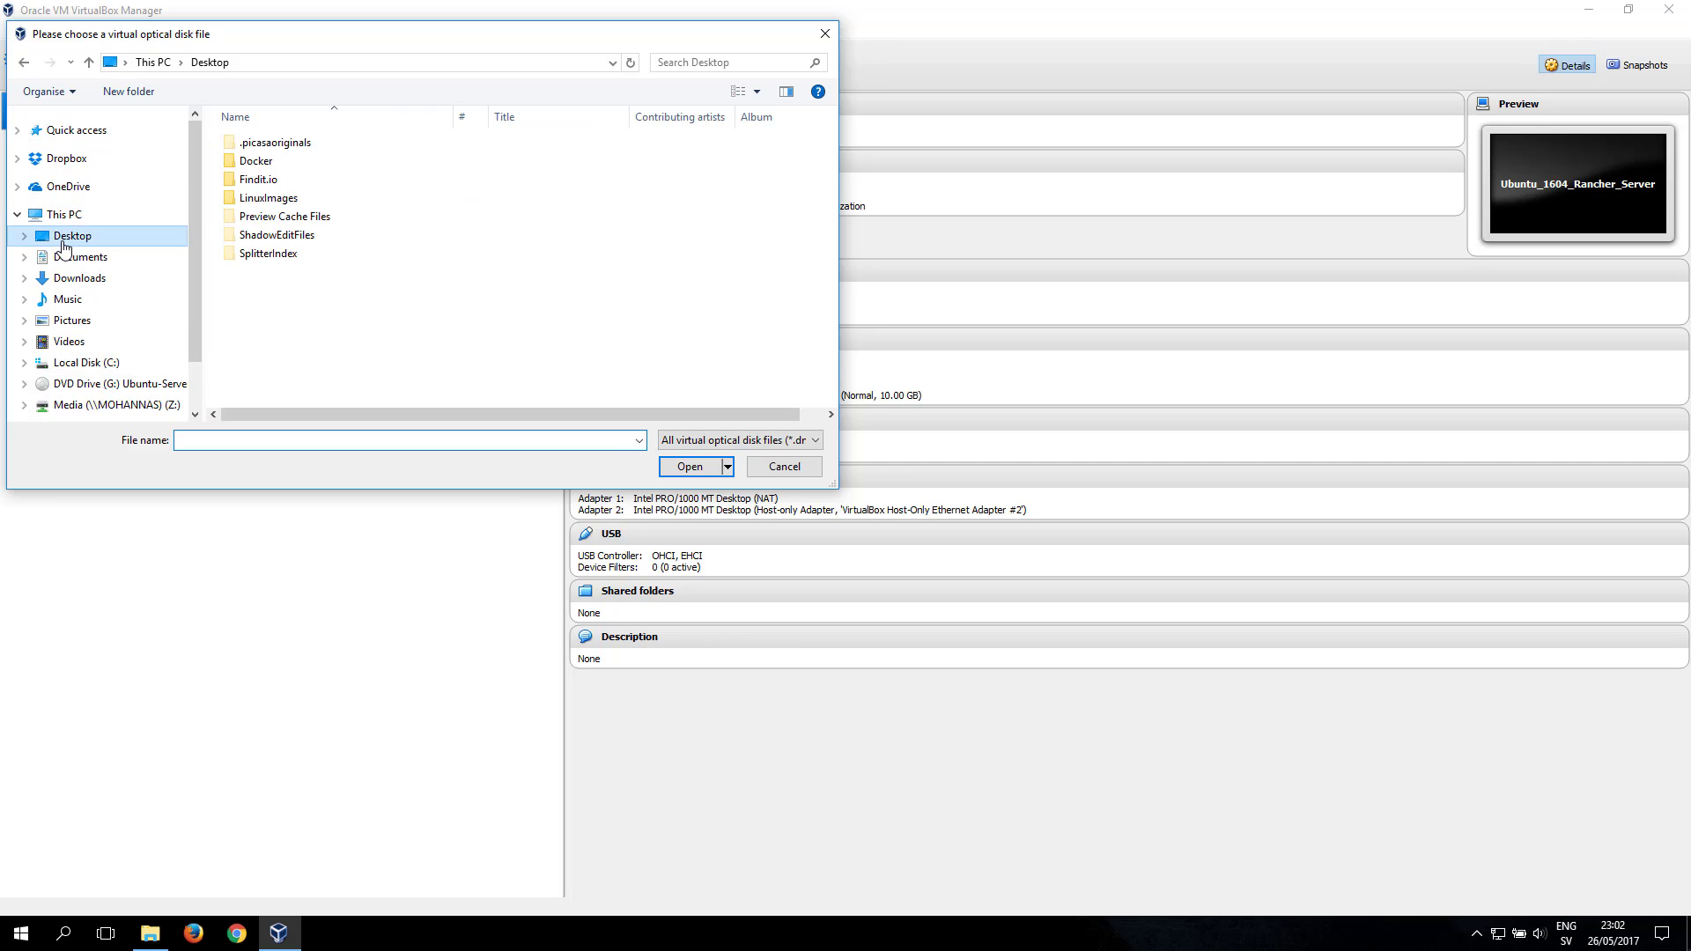
double_click(266, 199)
left_click(293, 169)
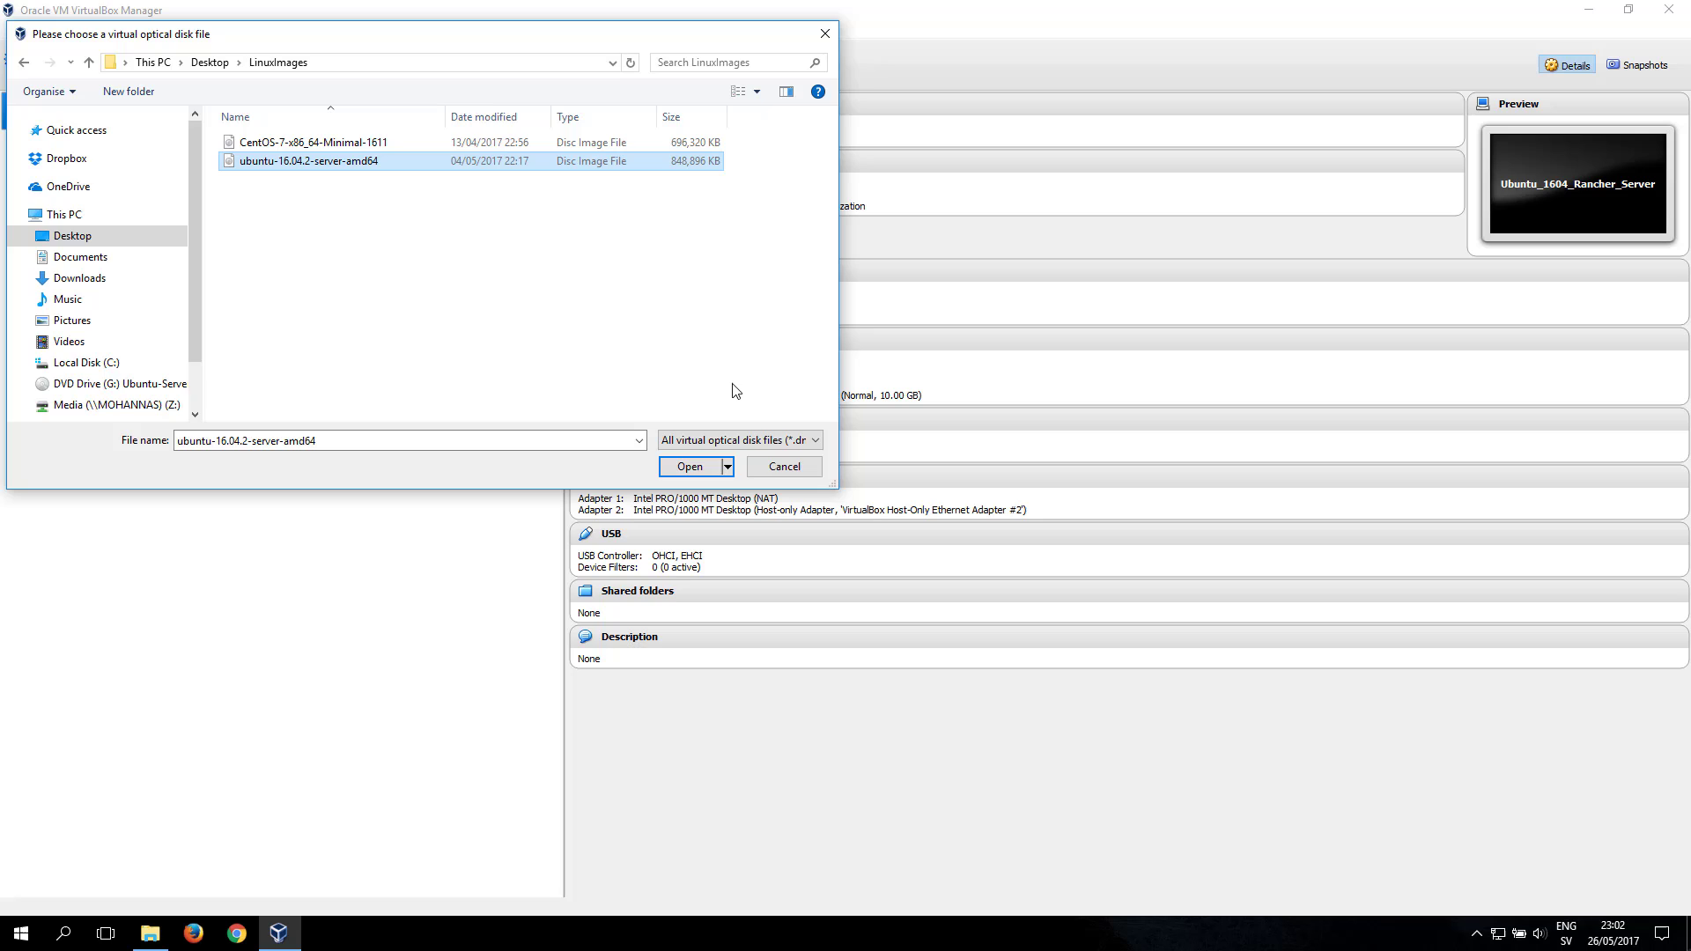
left_click(699, 469)
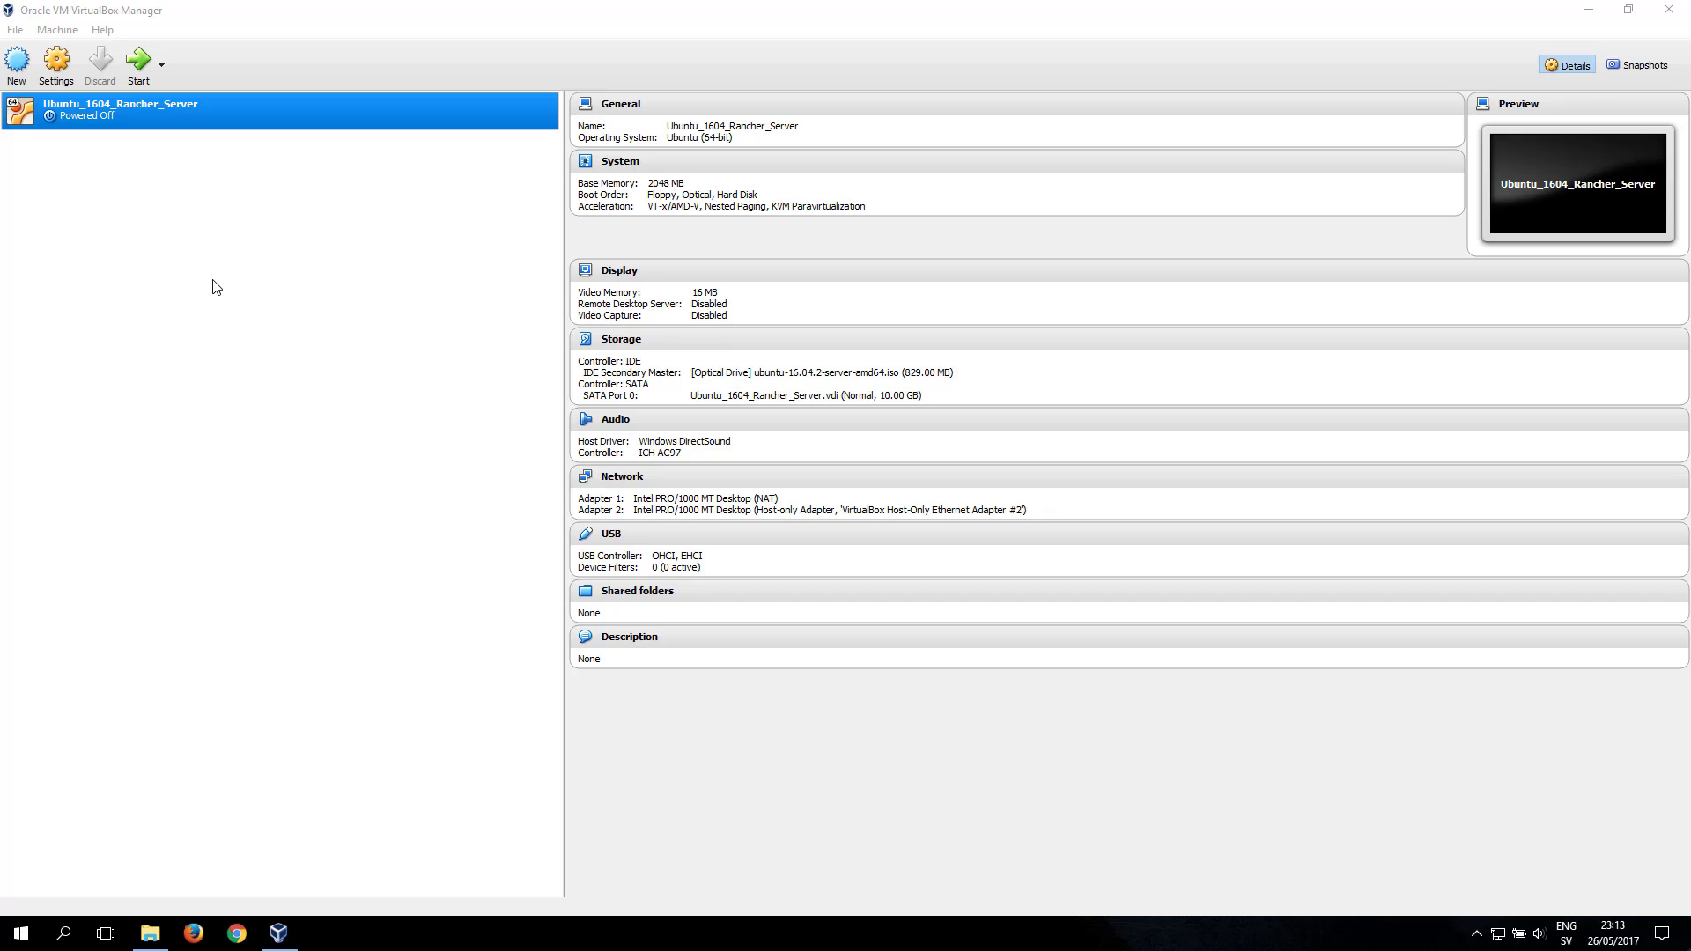
- Normal Start Ubuntu_1604_Rancher_Server, reposition its window, and accept English at the boot menu
right_click(144, 102)
mouse_move(209, 197)
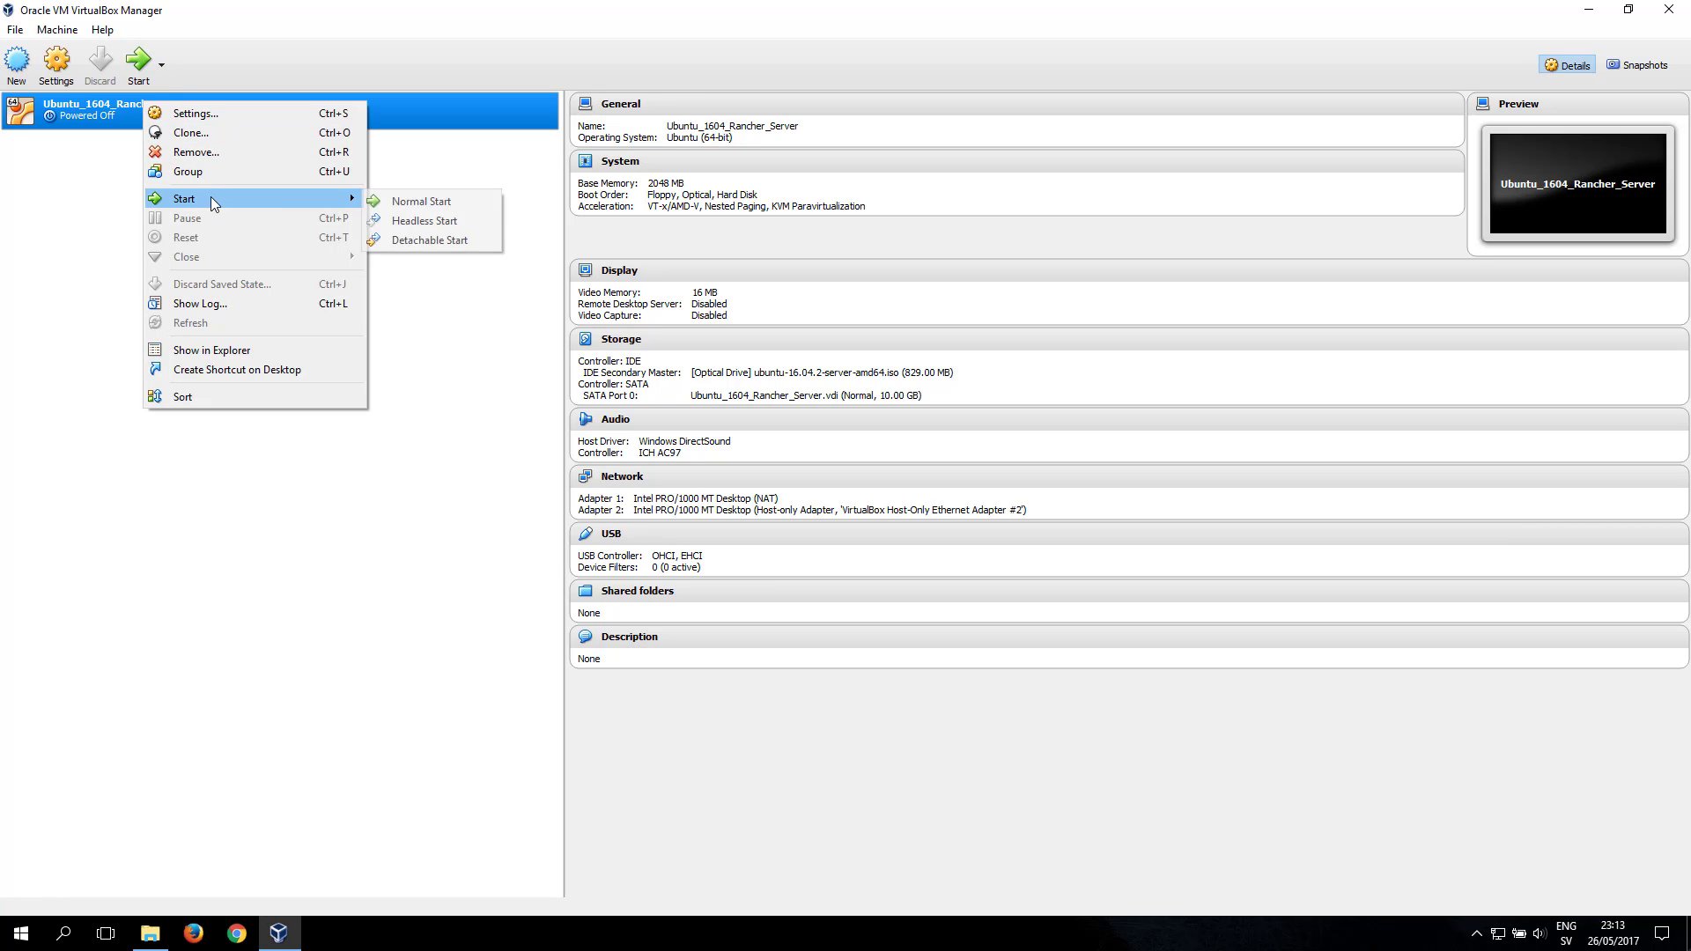
left_click(424, 209)
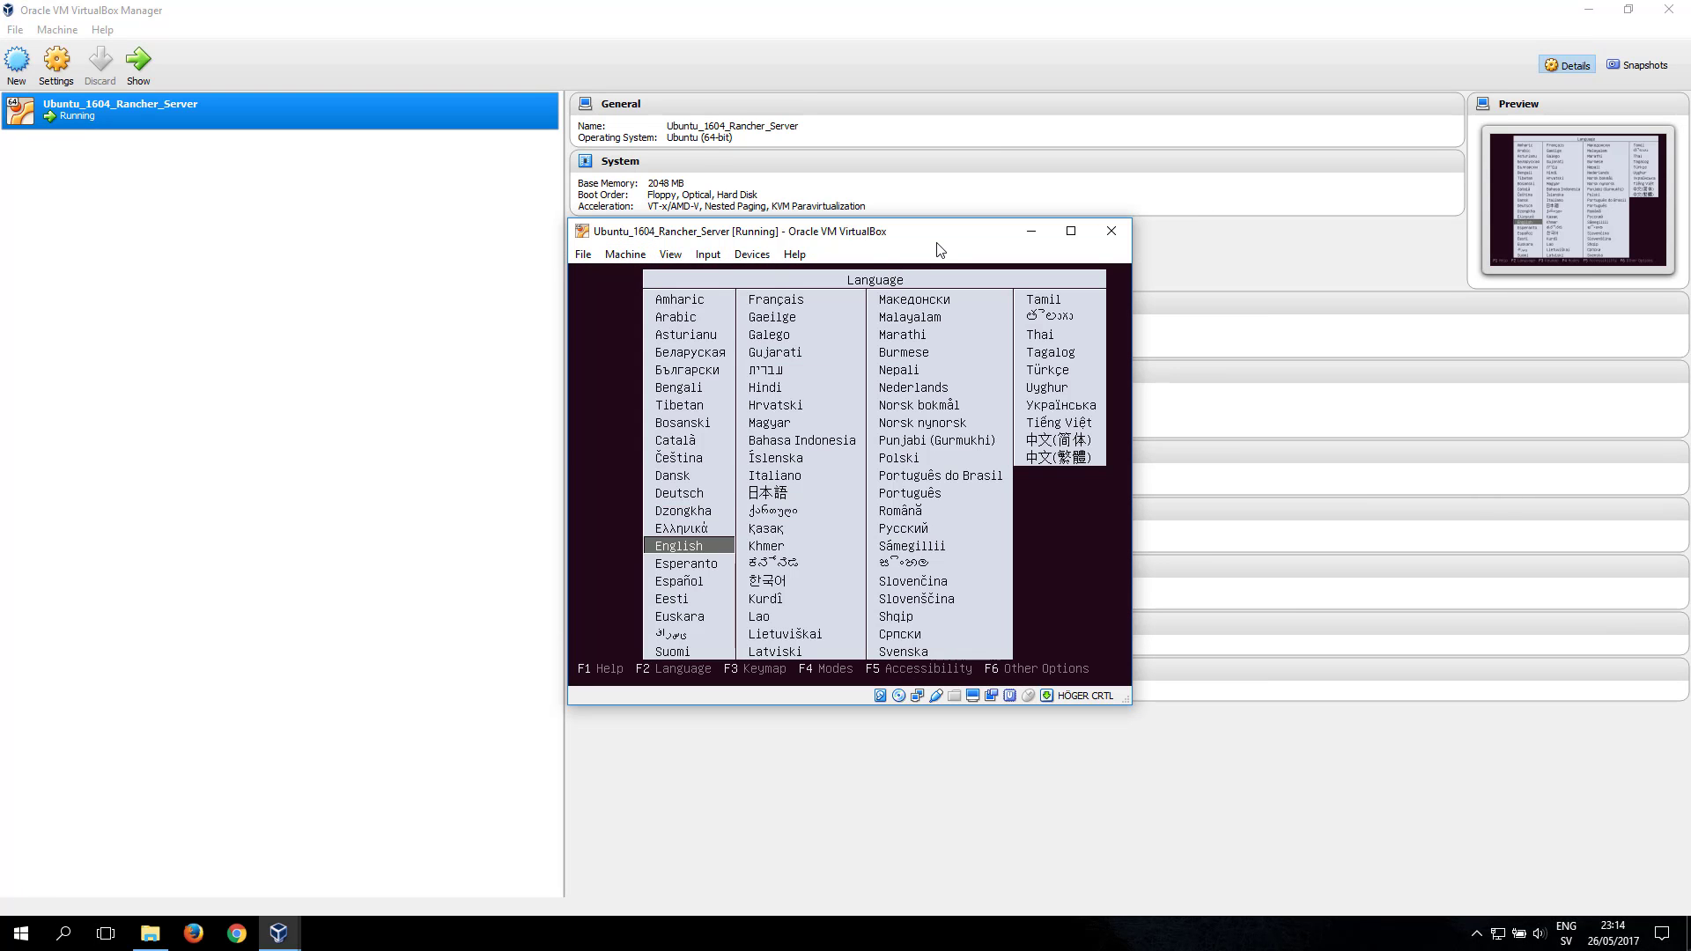
left_click_drag(939, 233, 988, 257)
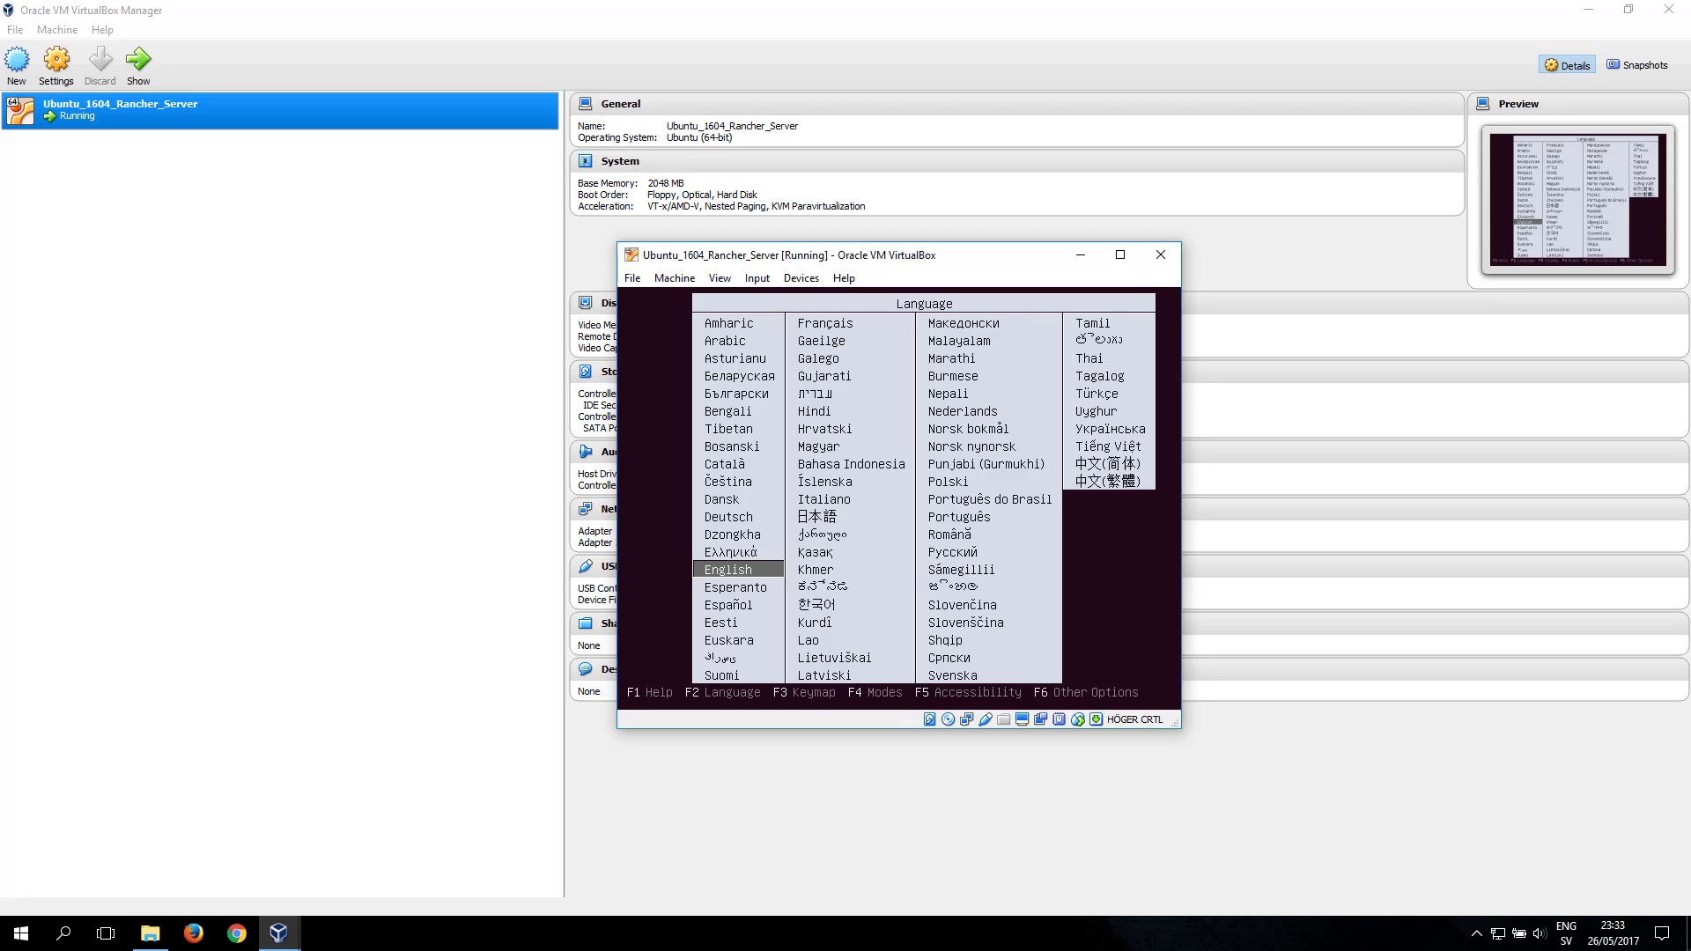
key("Return")
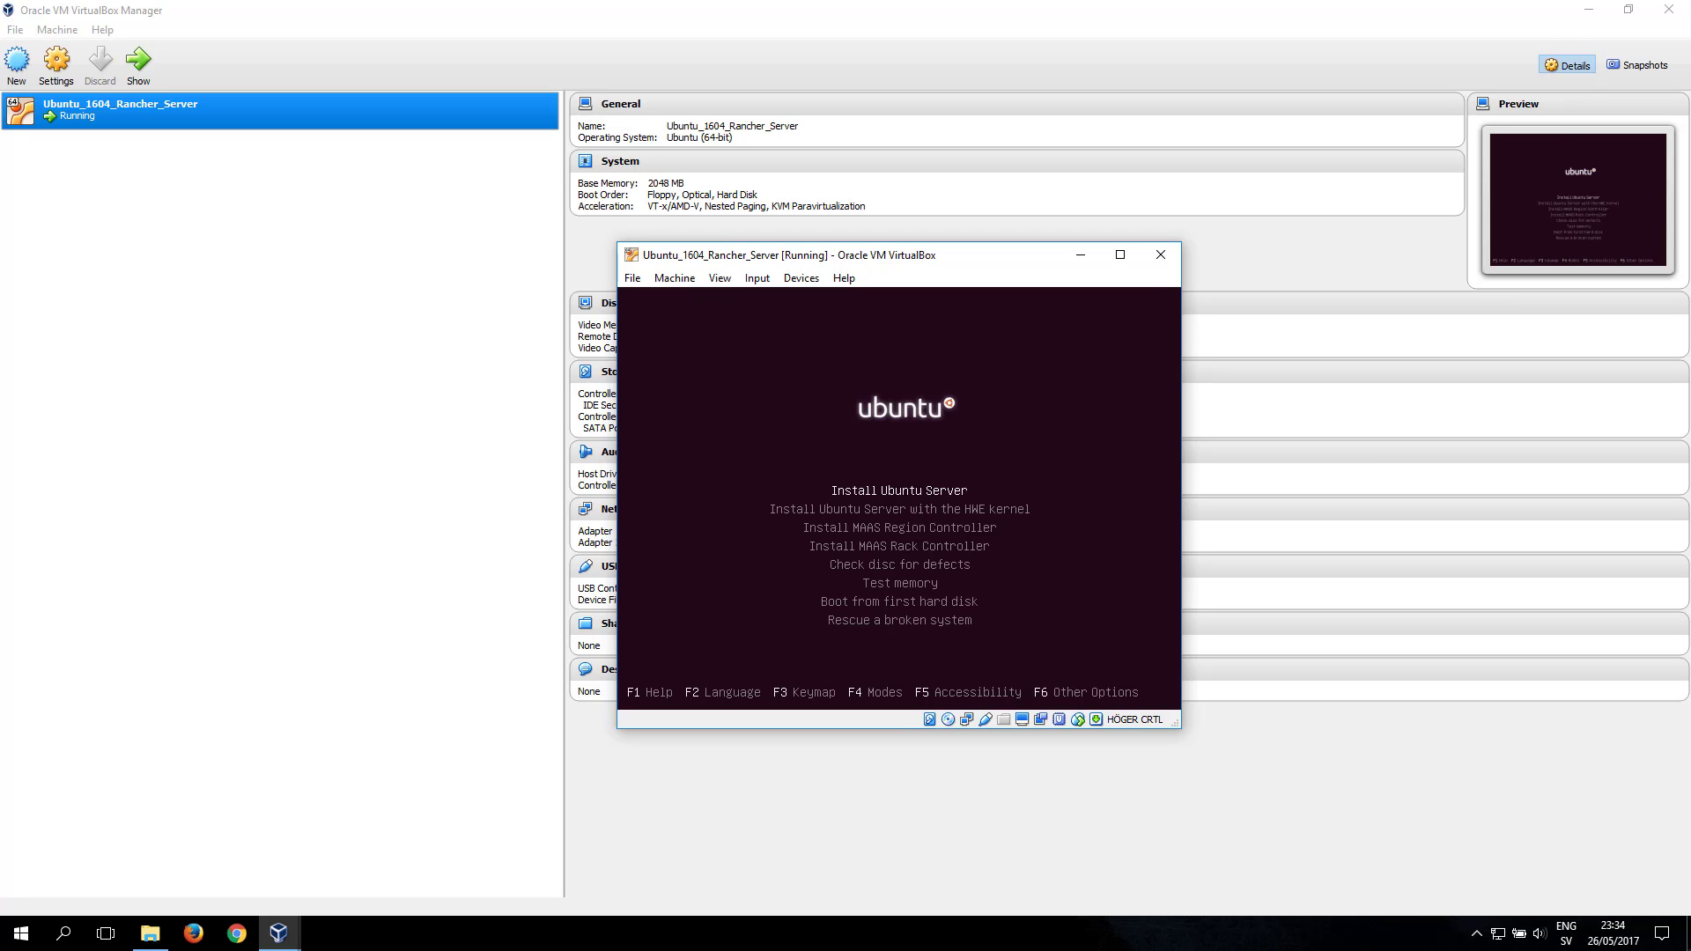
- Choose Install Ubuntu Server from the VM's boot menu
key("Return")
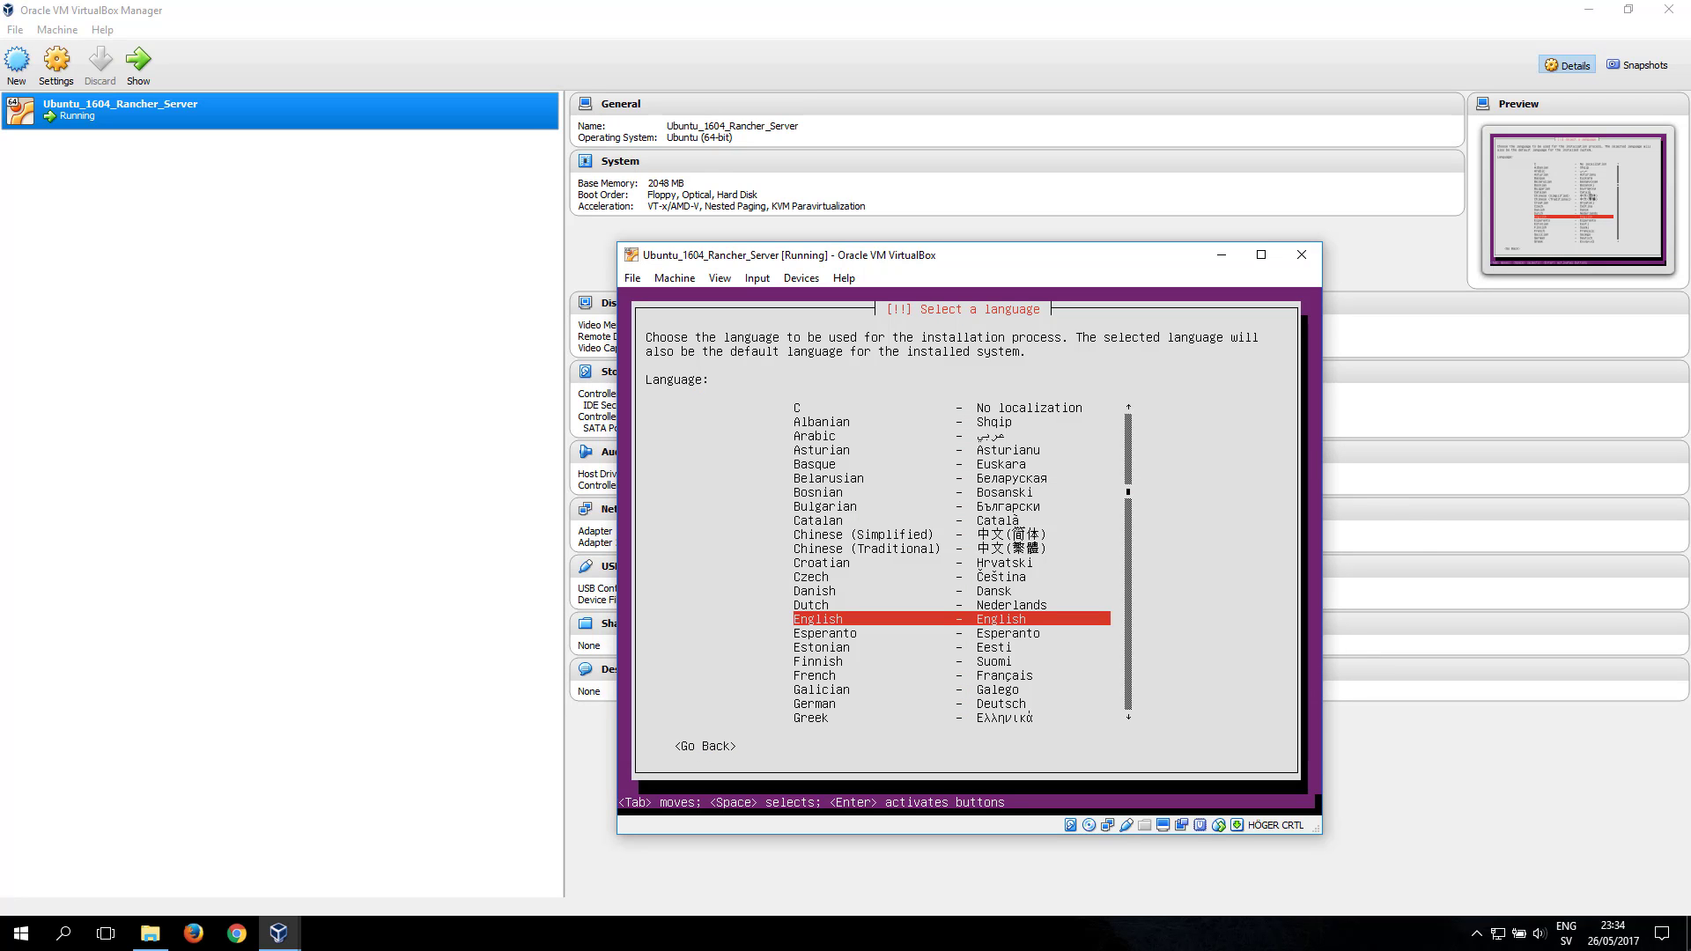
- Keep English, set location to other > Europe > Sweden, and accept the en_US.UTF-8 locale
key("Return")
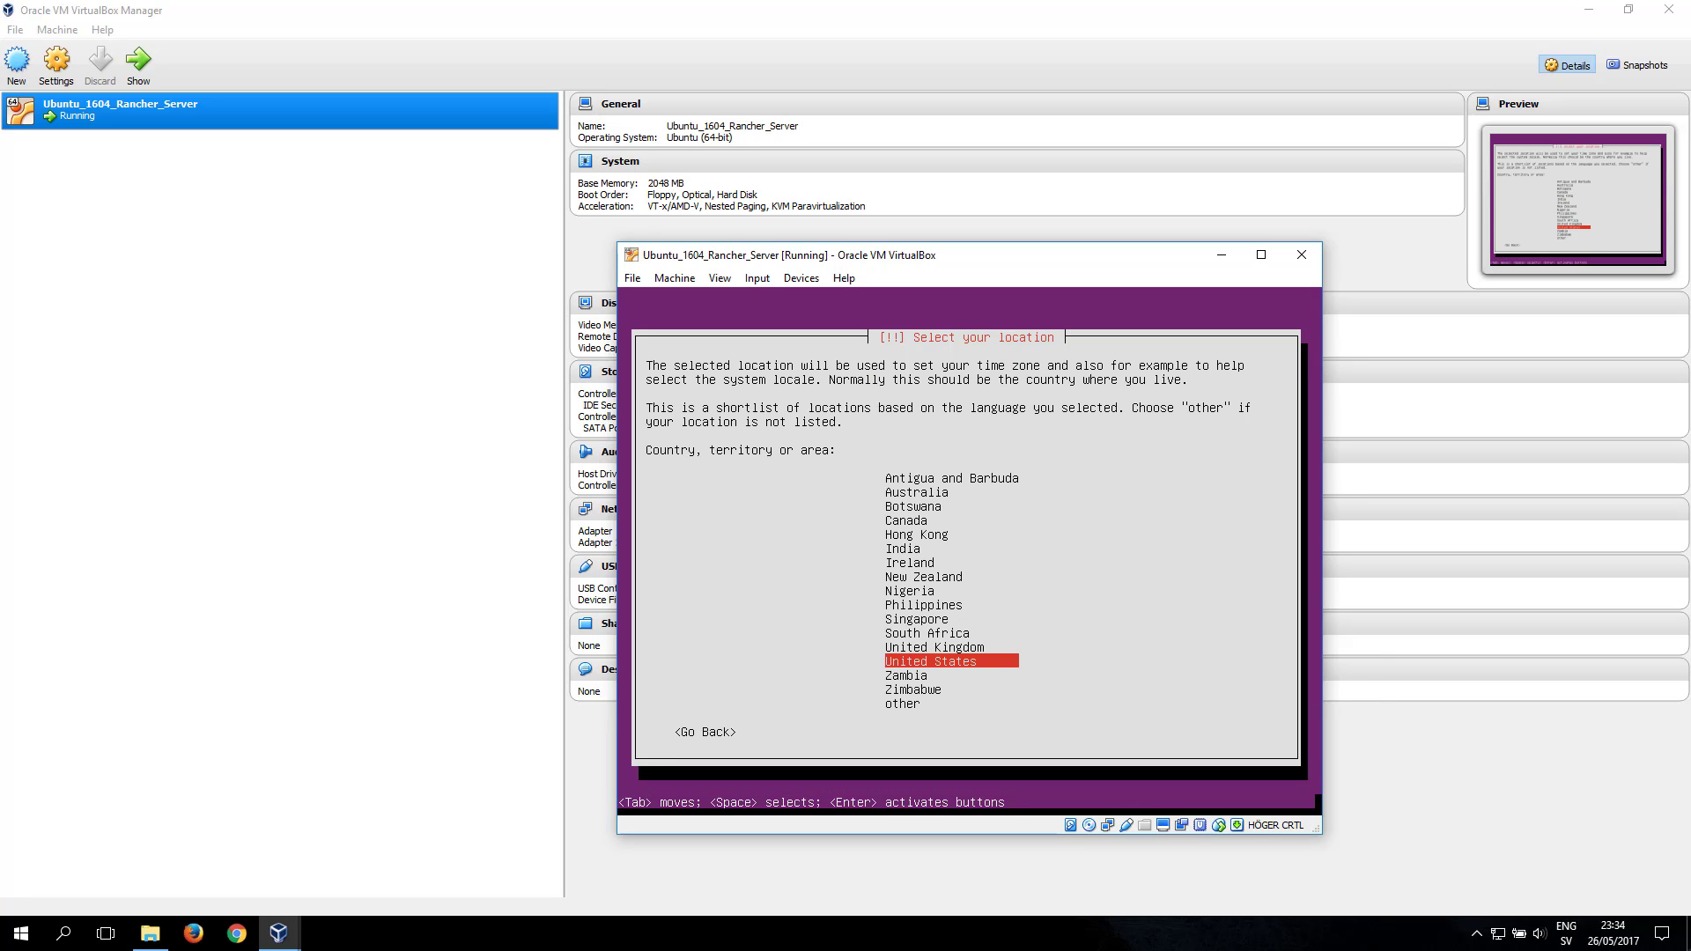
key("Down")
key("Down")
key("Down")
key("Return")
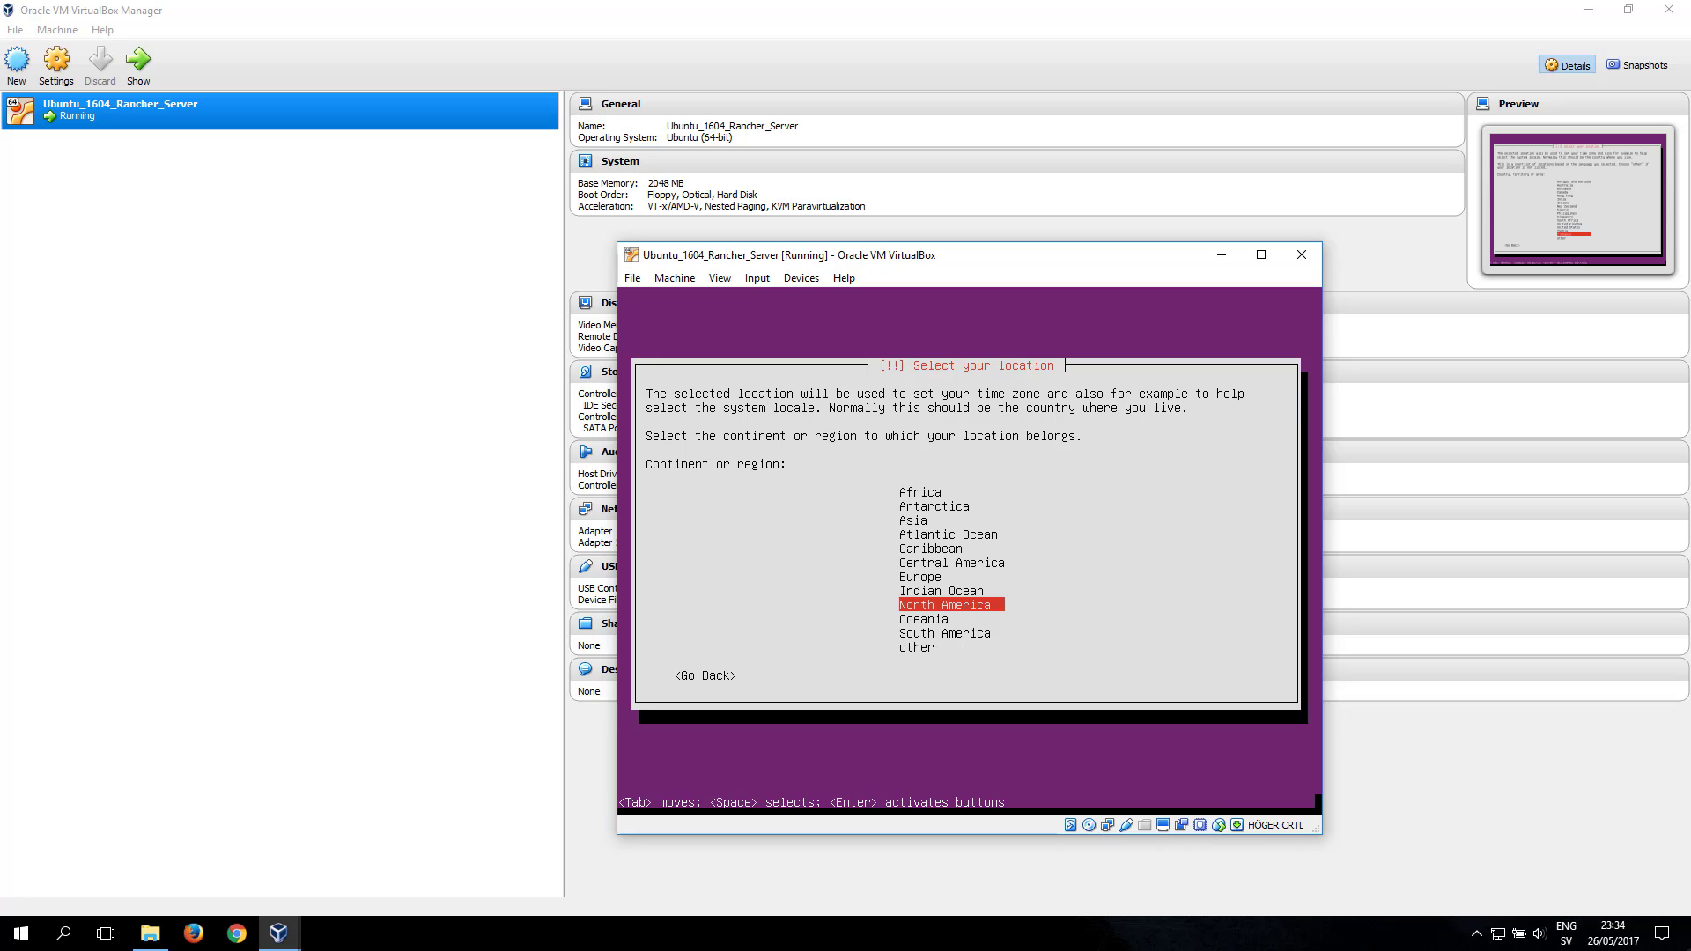
key("Up")
key("Up")
key("Return")
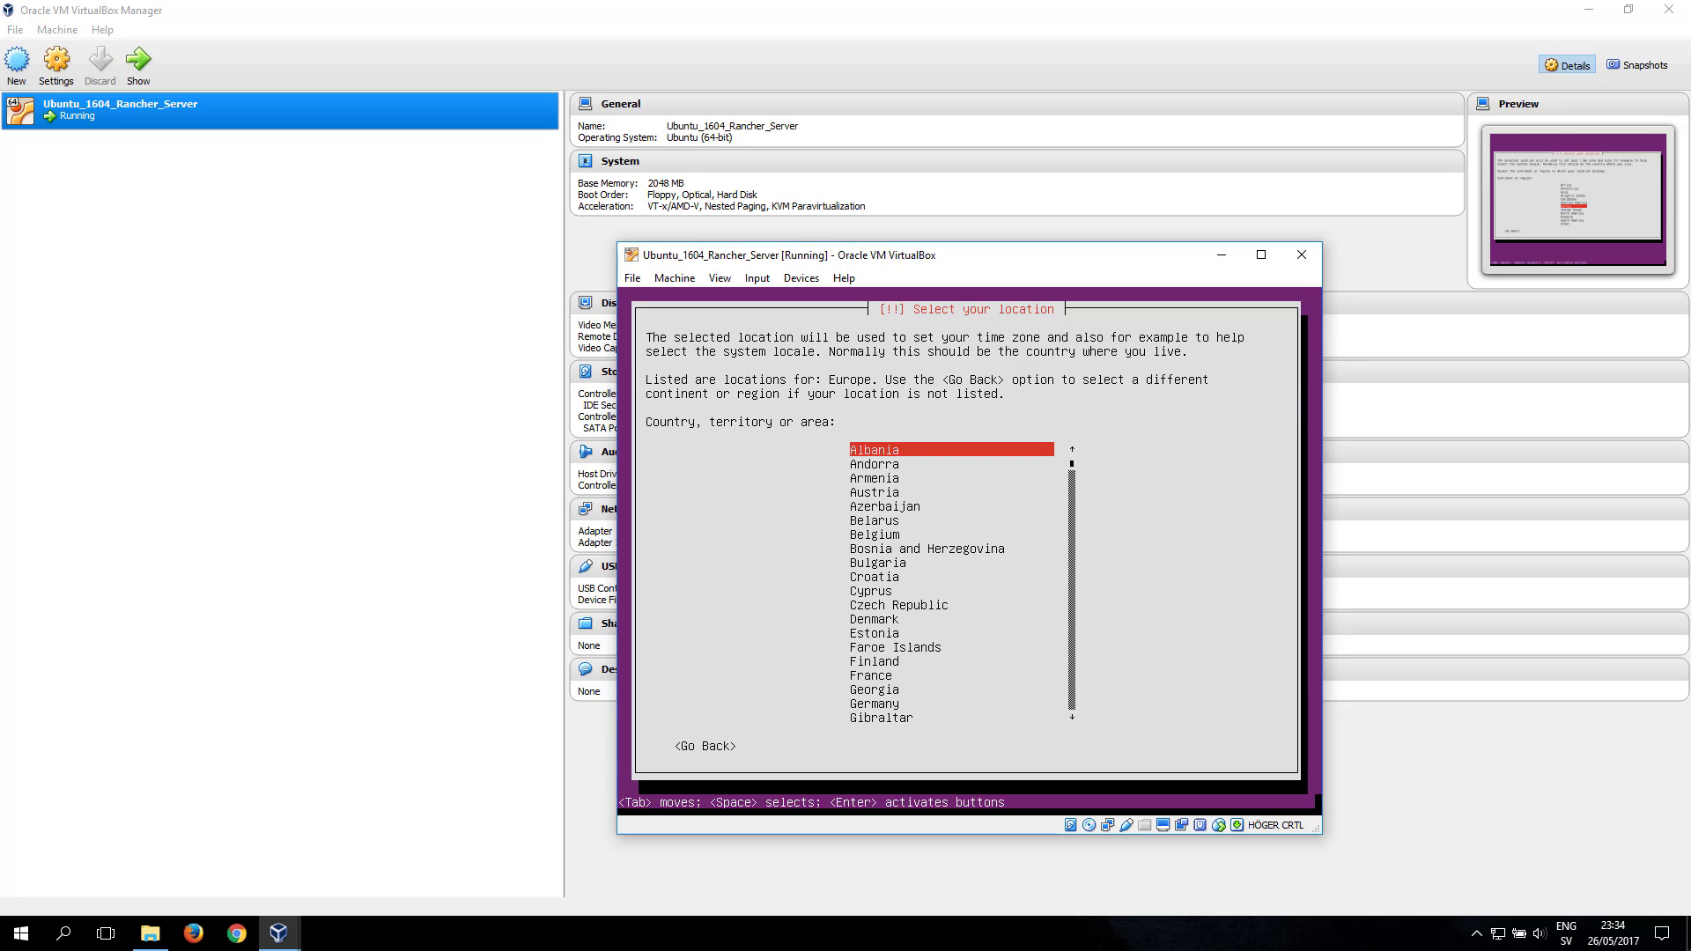
key("Down")
key("Down")
key("Down")
key("Down")
key("Down")
key("Down")
key("Down")
key("Down")
key("Down")
key("Down")
key("Down")
key("Down")
key("Down")
key("Down")
key("Down")
key("Down")
key("Down")
key("Down")
key("Down")
key("Down")
key("Down")
key("Down")
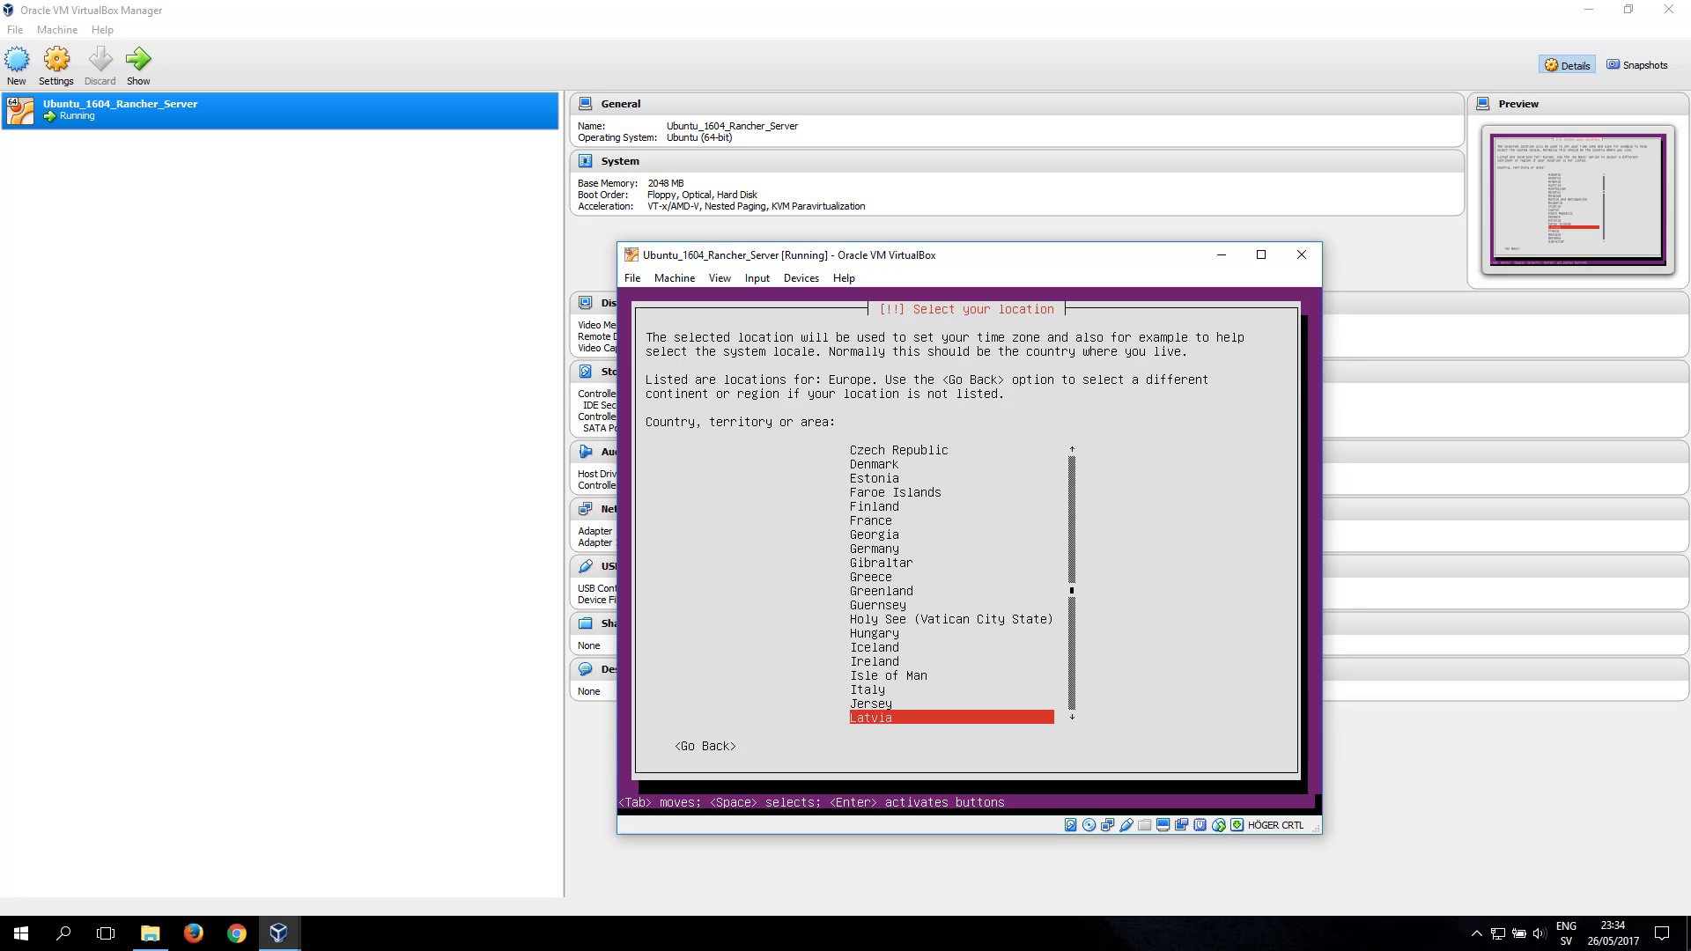
key("Down")
key("Down")
key("Down")
key("Down")
key("Down")
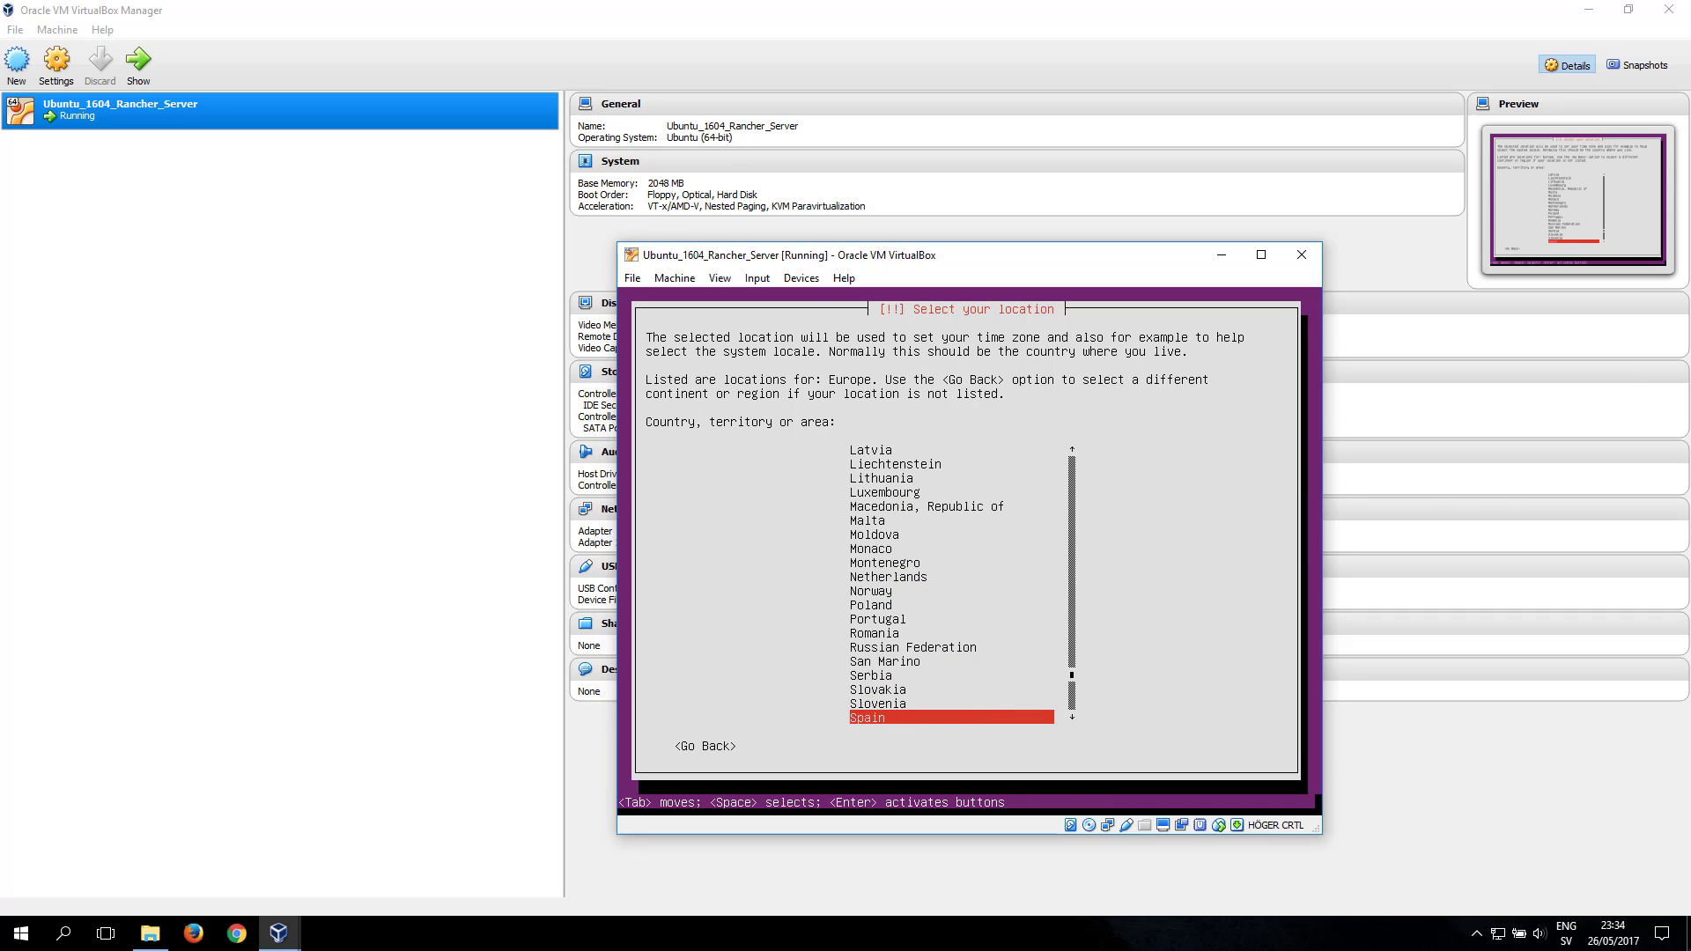
key("Down")
key("Down")
key("Down")
key("Down")
key("Up")
key("Up")
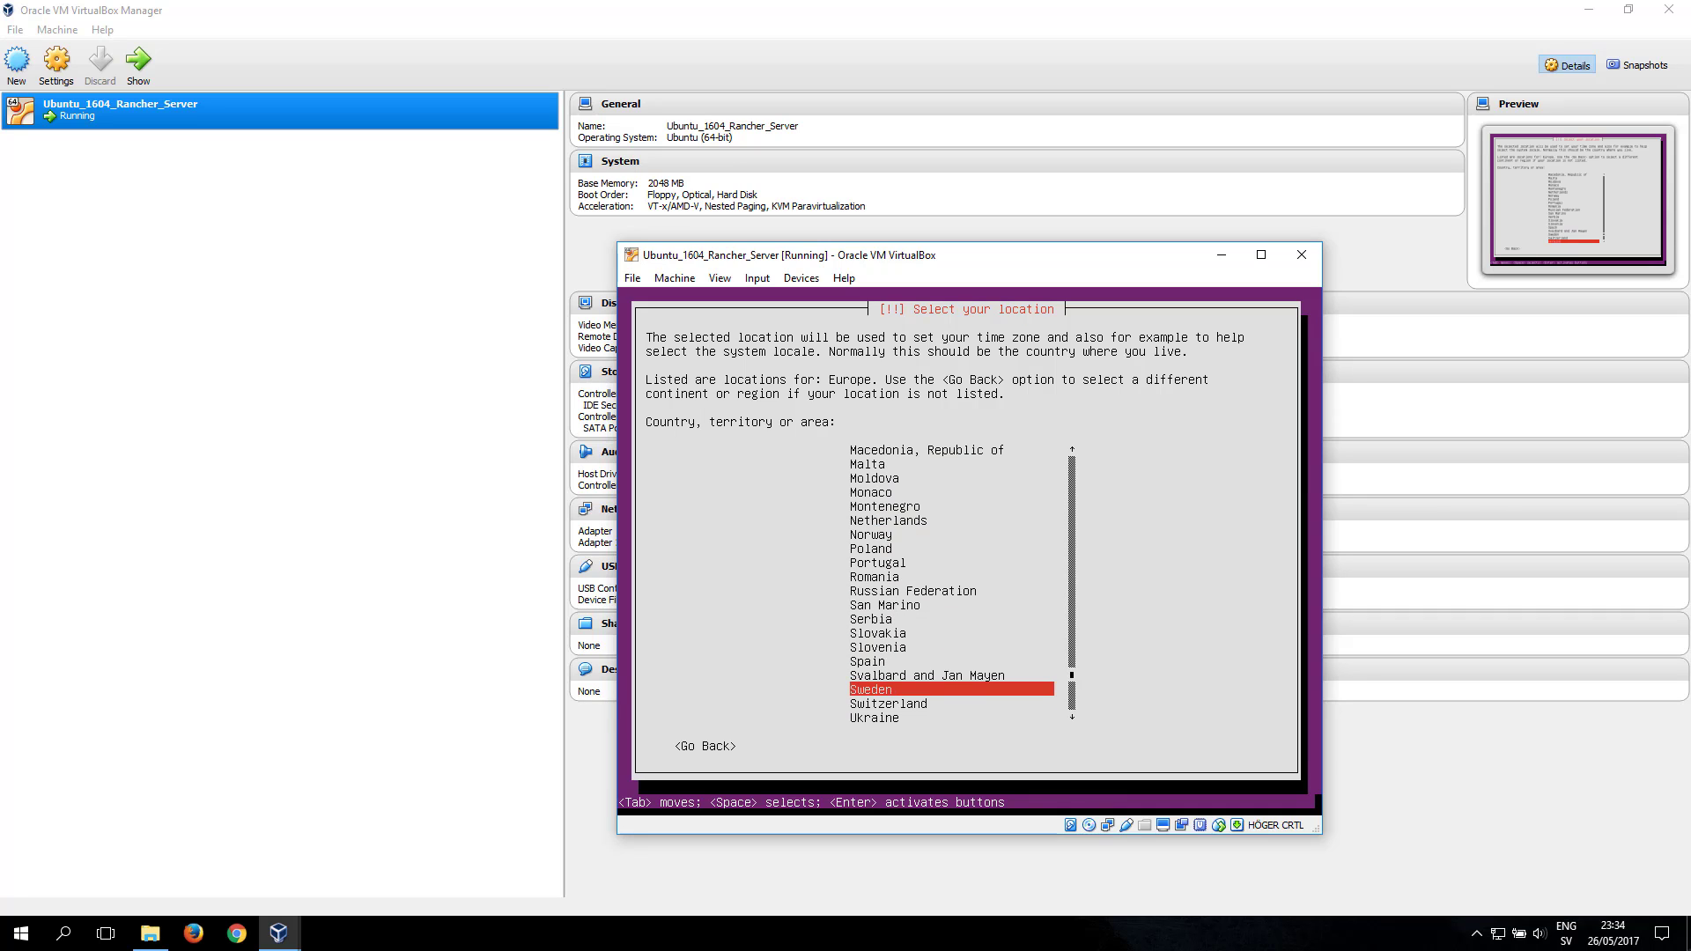
key("Return")
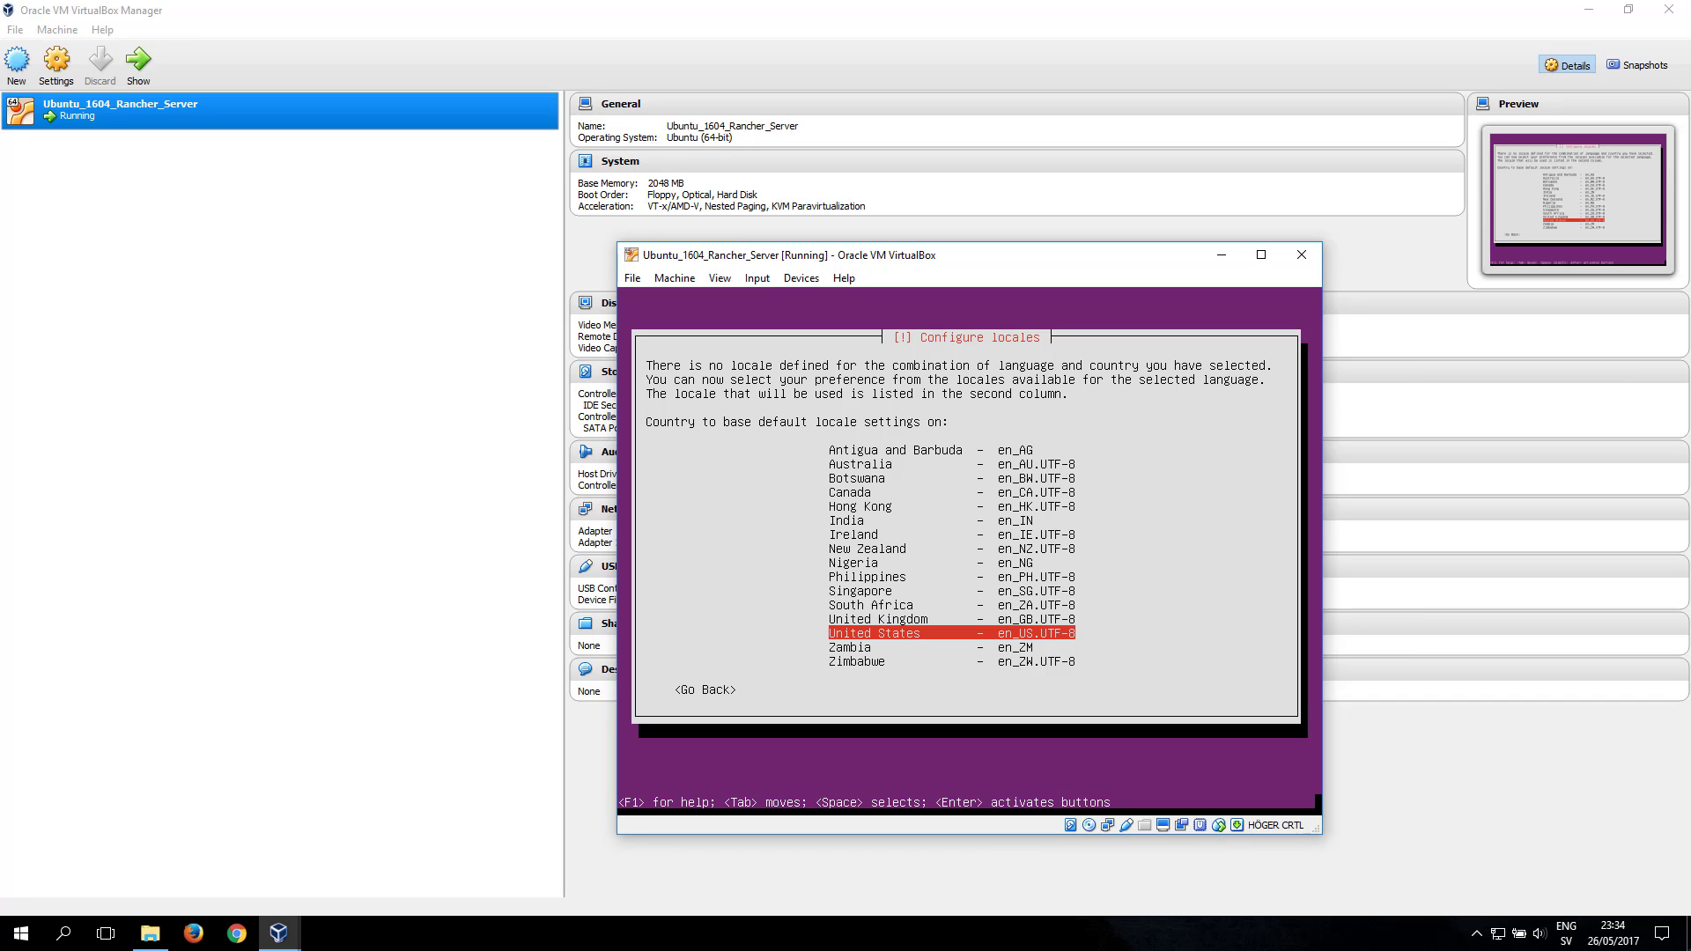
key("Return")
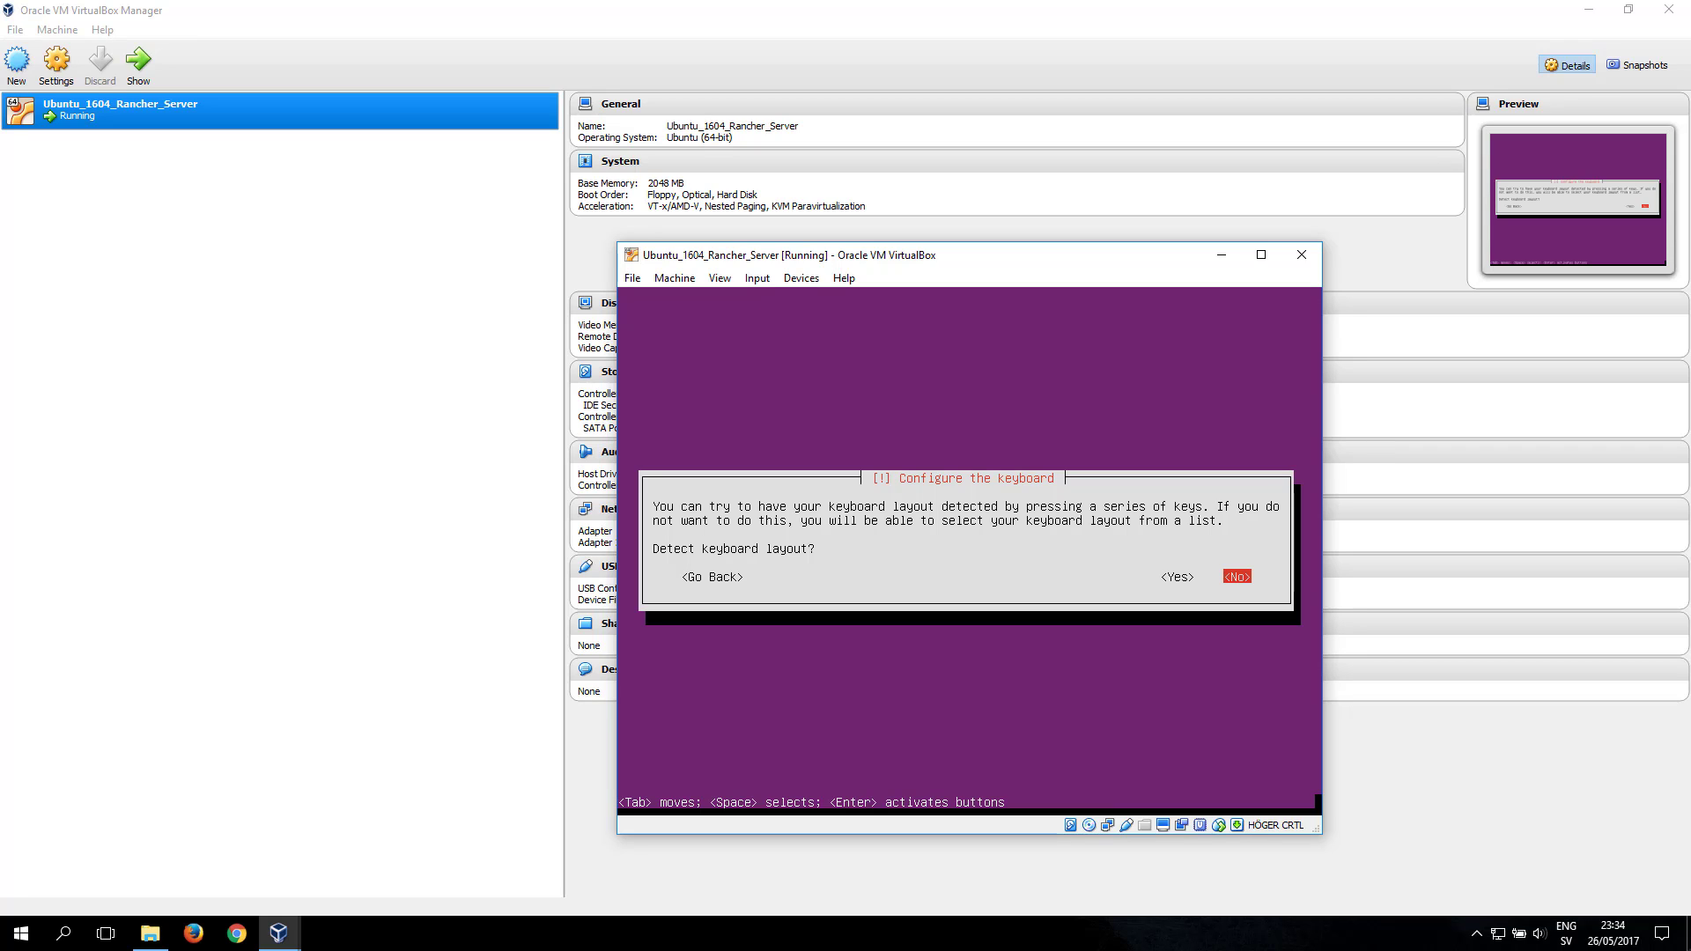
- Auto-detect the keyboard by pressing requested keys and confirming ö and å, accepting layout 'se'
key("Left")
key("Return")
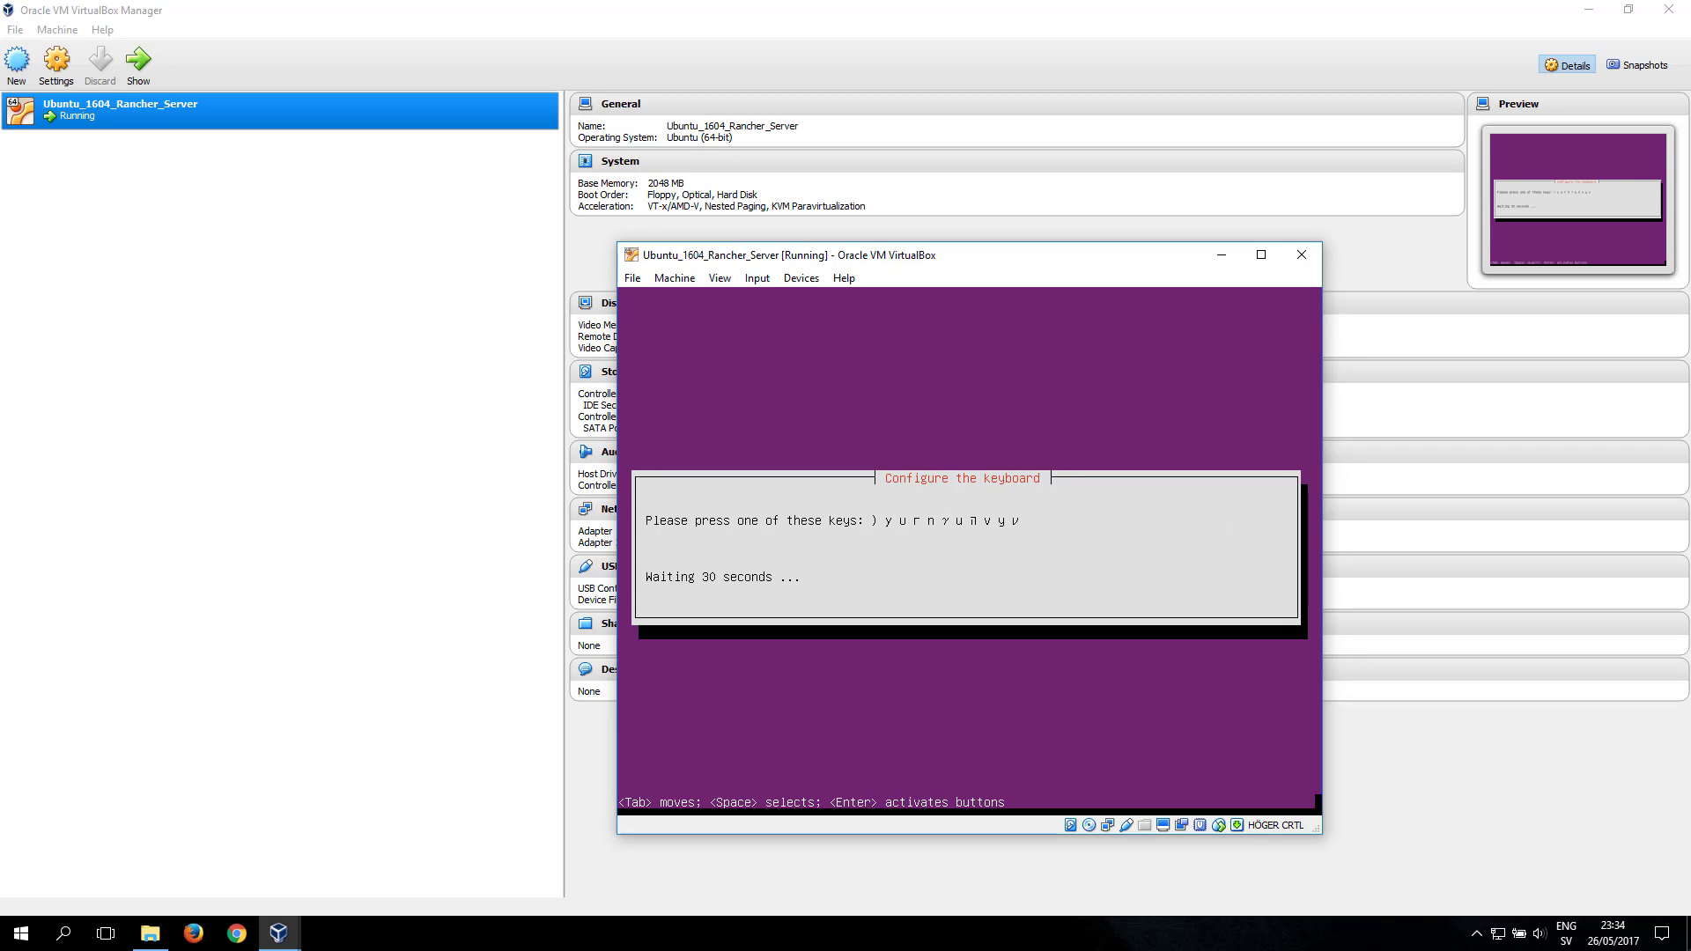
key("shift+9")
key("z")
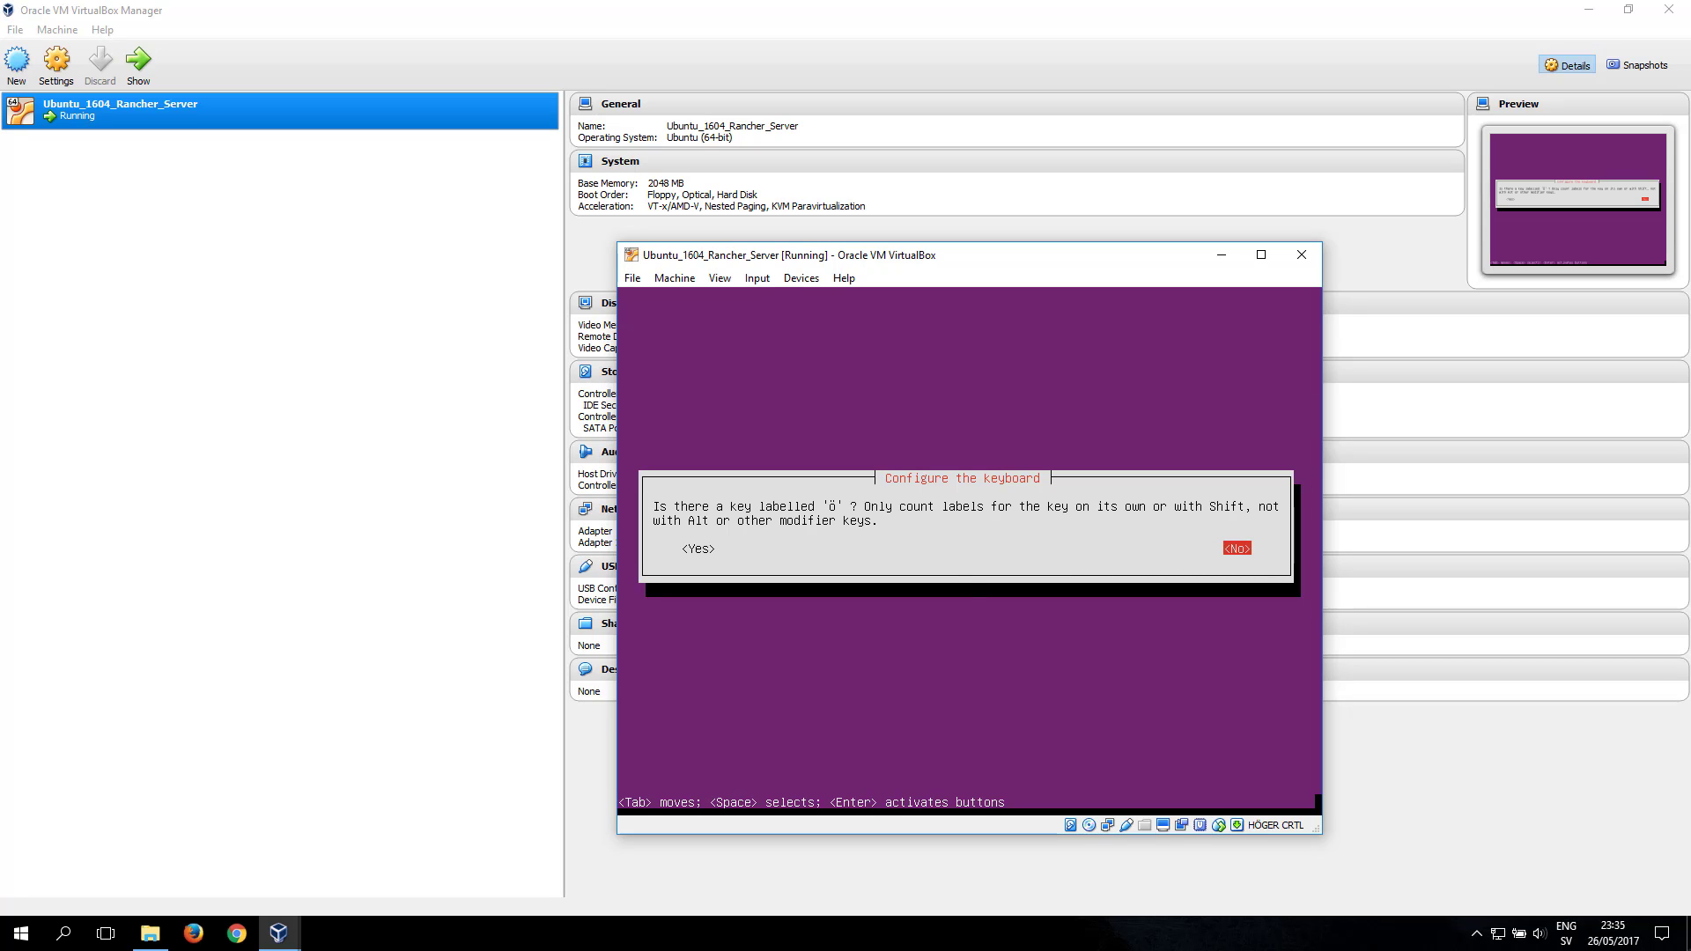
key("Tab")
key("Return")
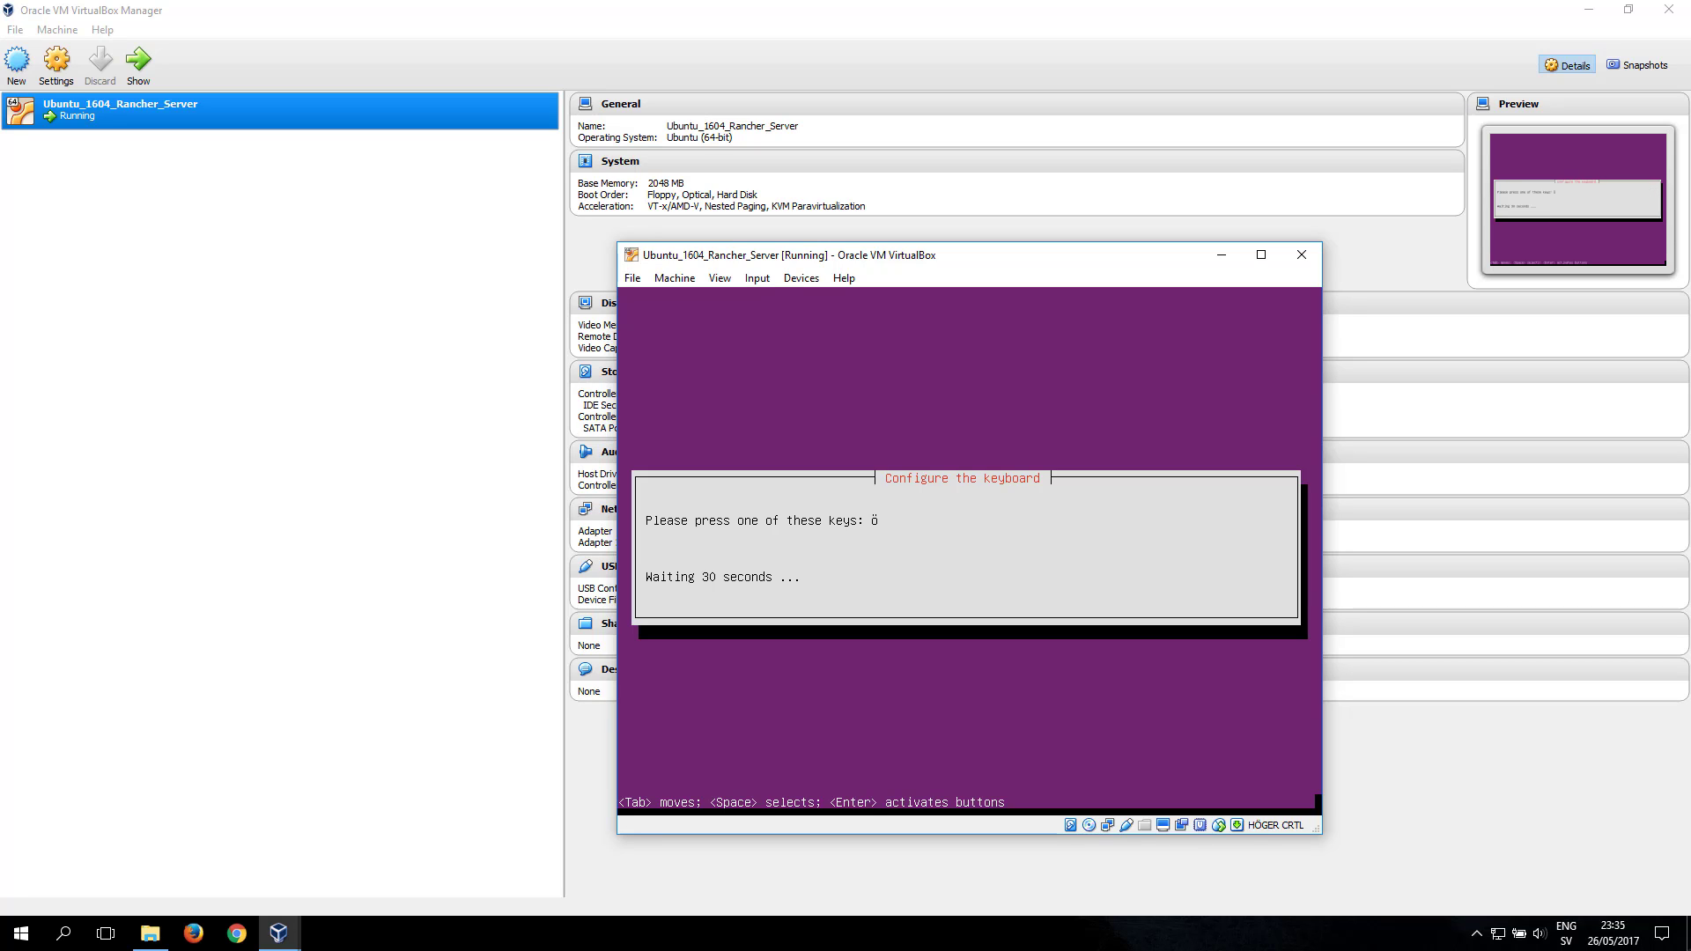
key("odiaeresis")
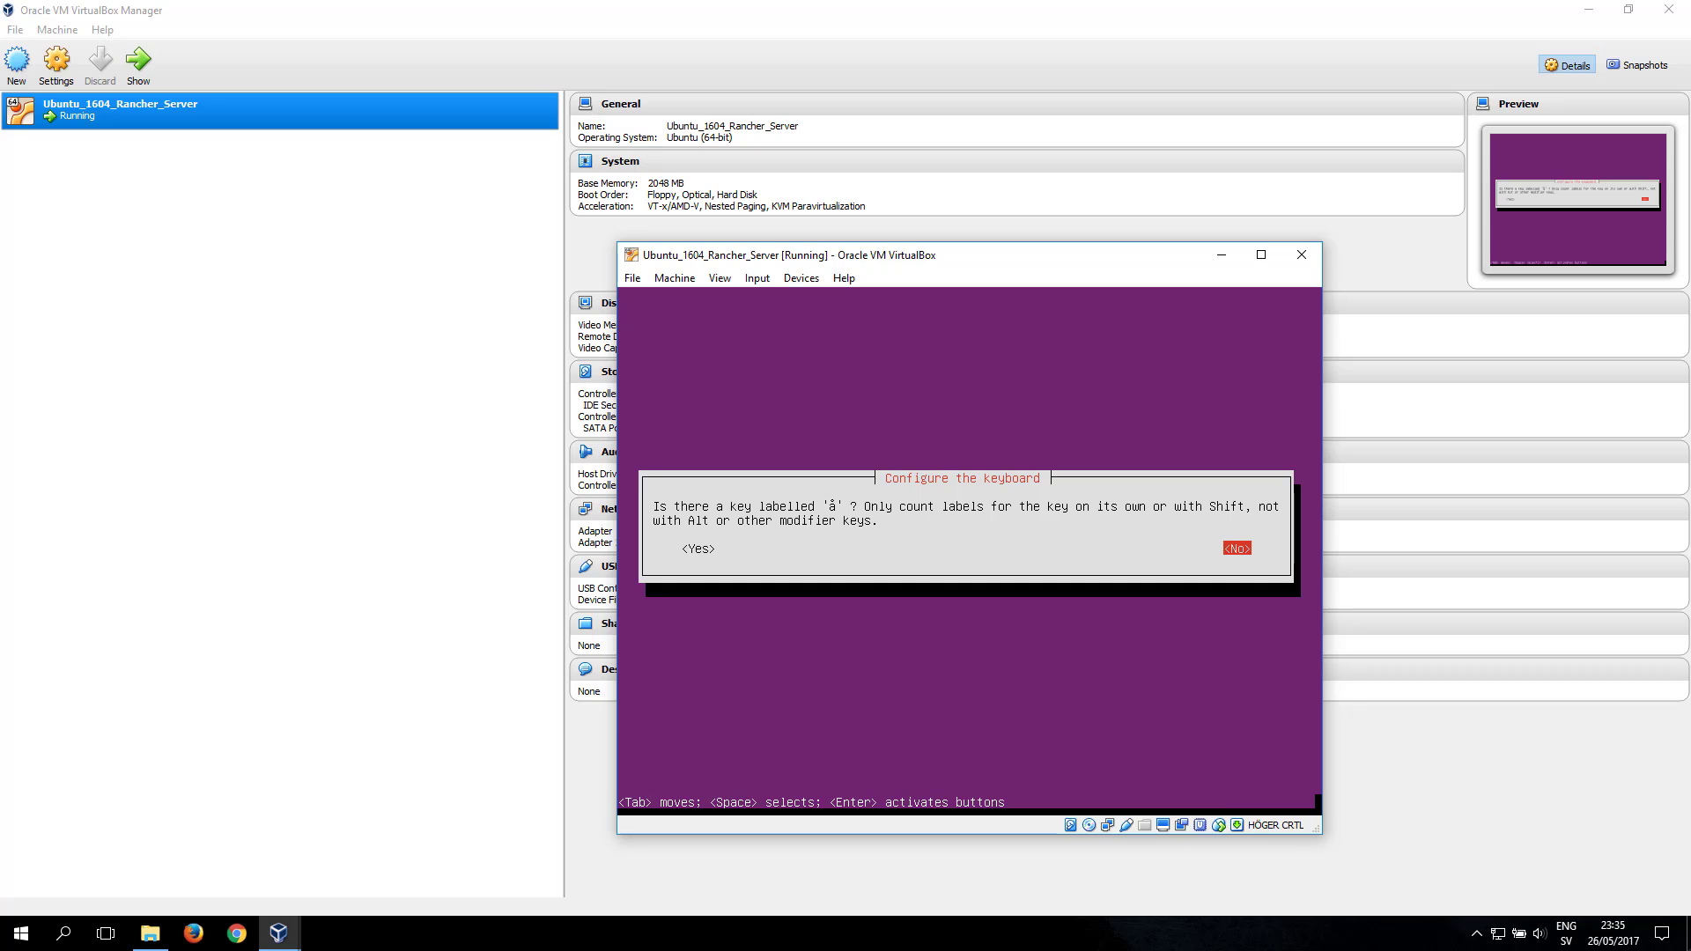
key("Tab")
key("Return")
key("Return")
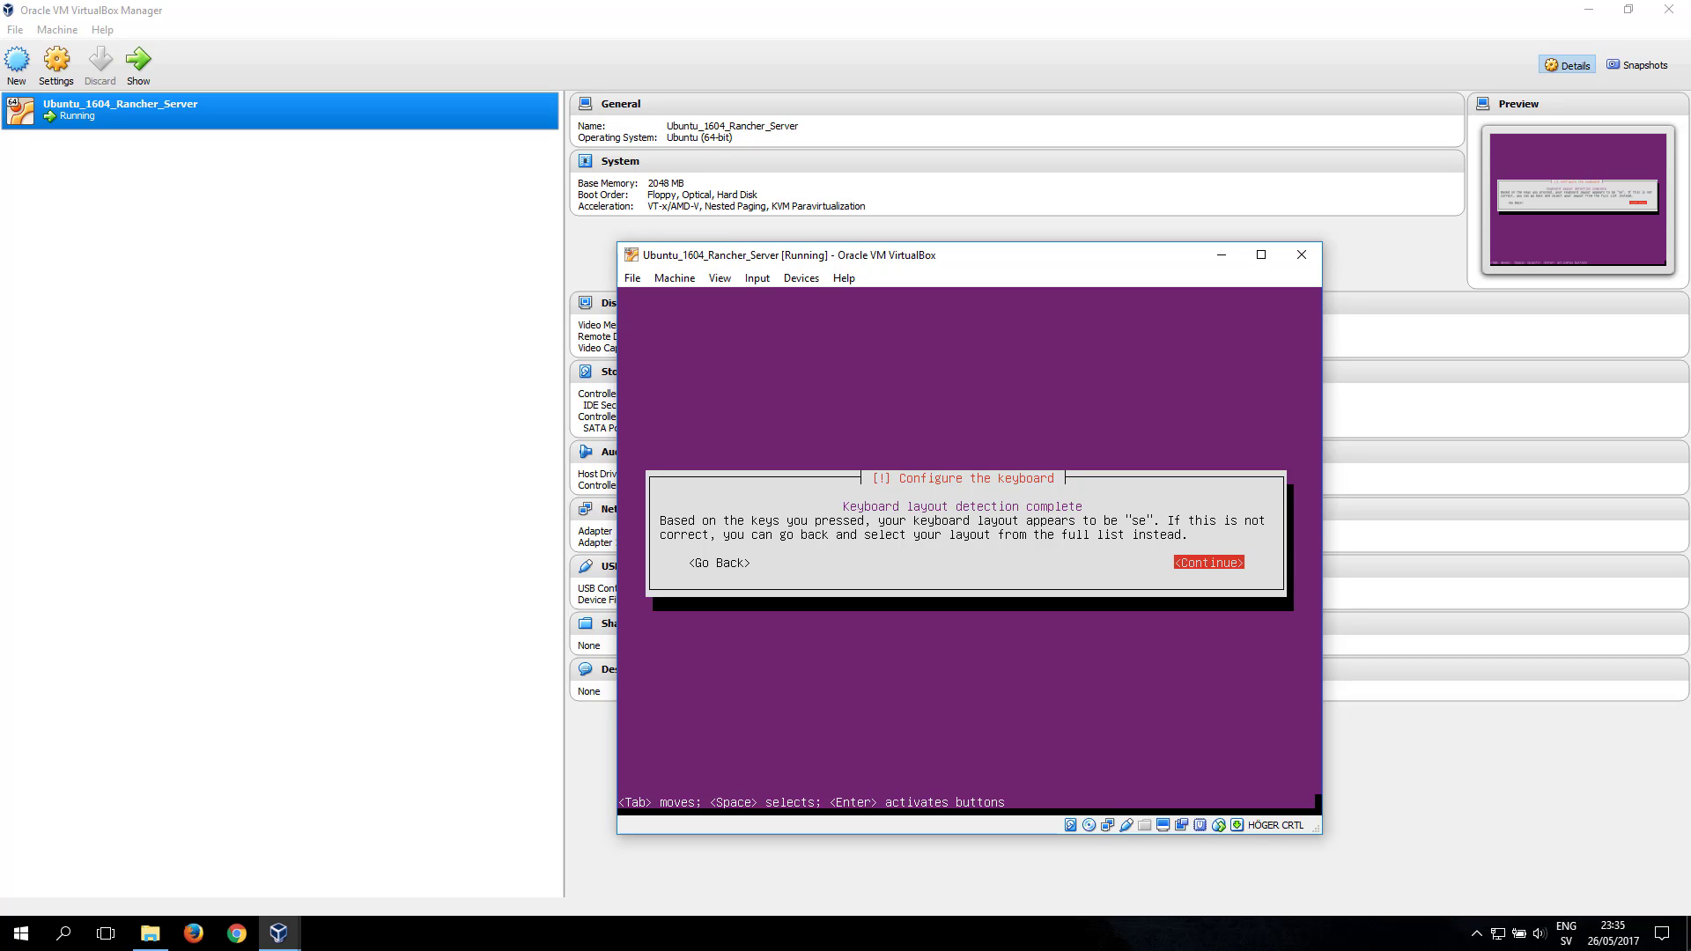
key("Return")
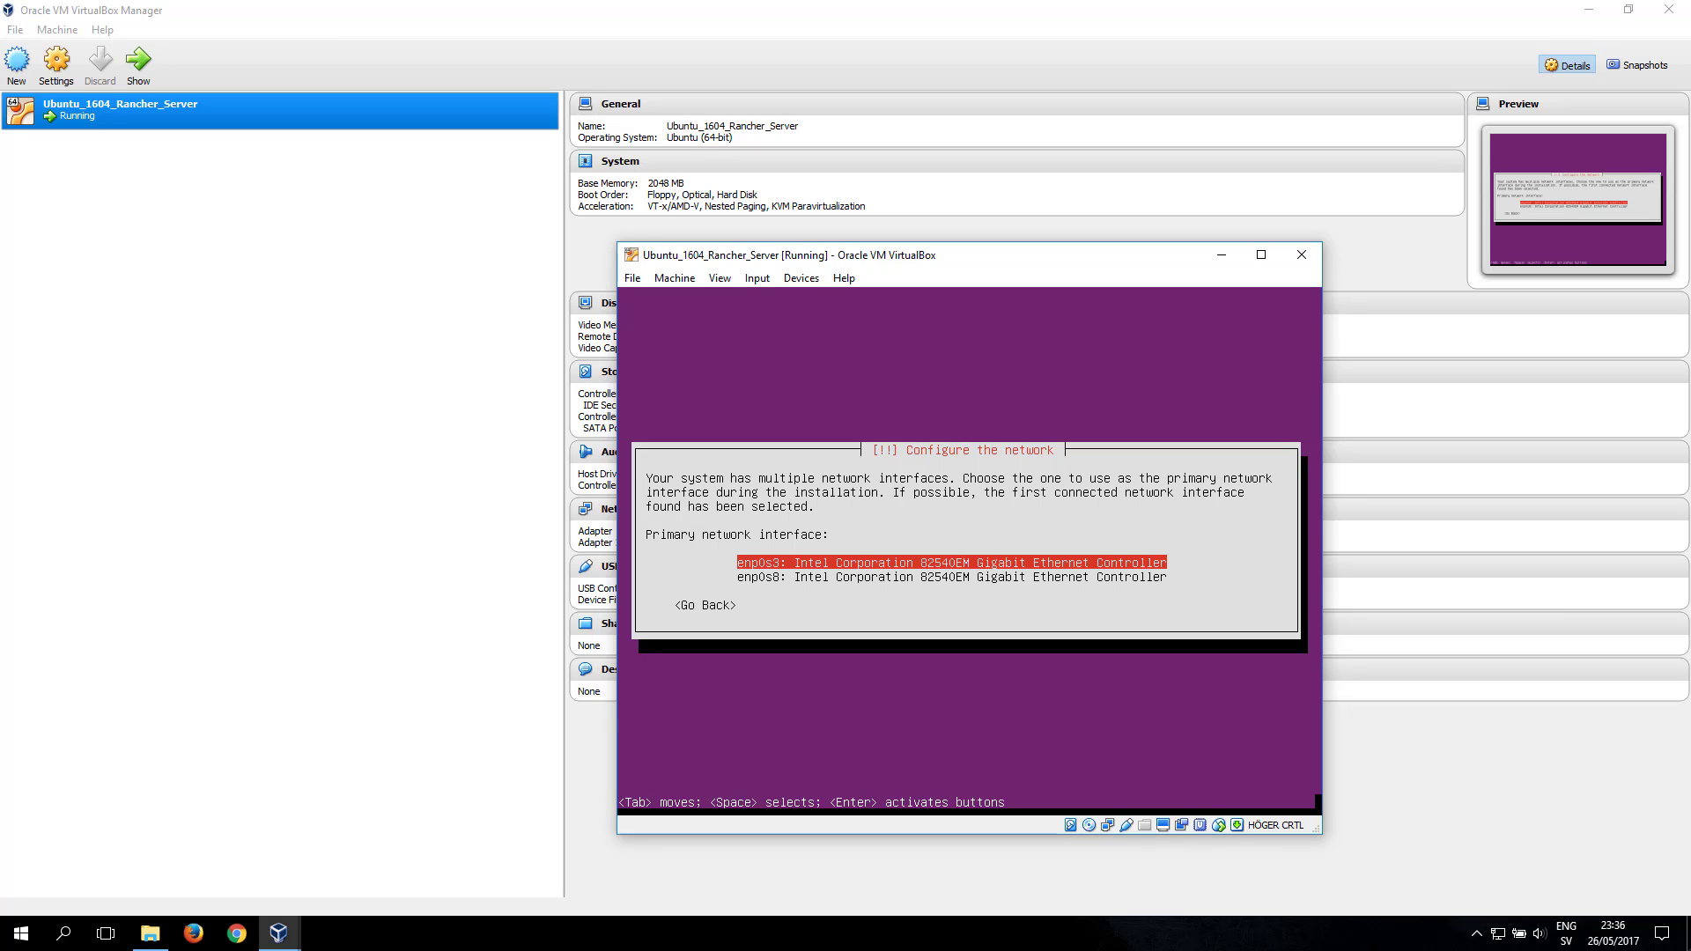
- Keep enp0s3 as the primary interface and change the hostname from 'ubuntu' to rancherserver
key("Return")
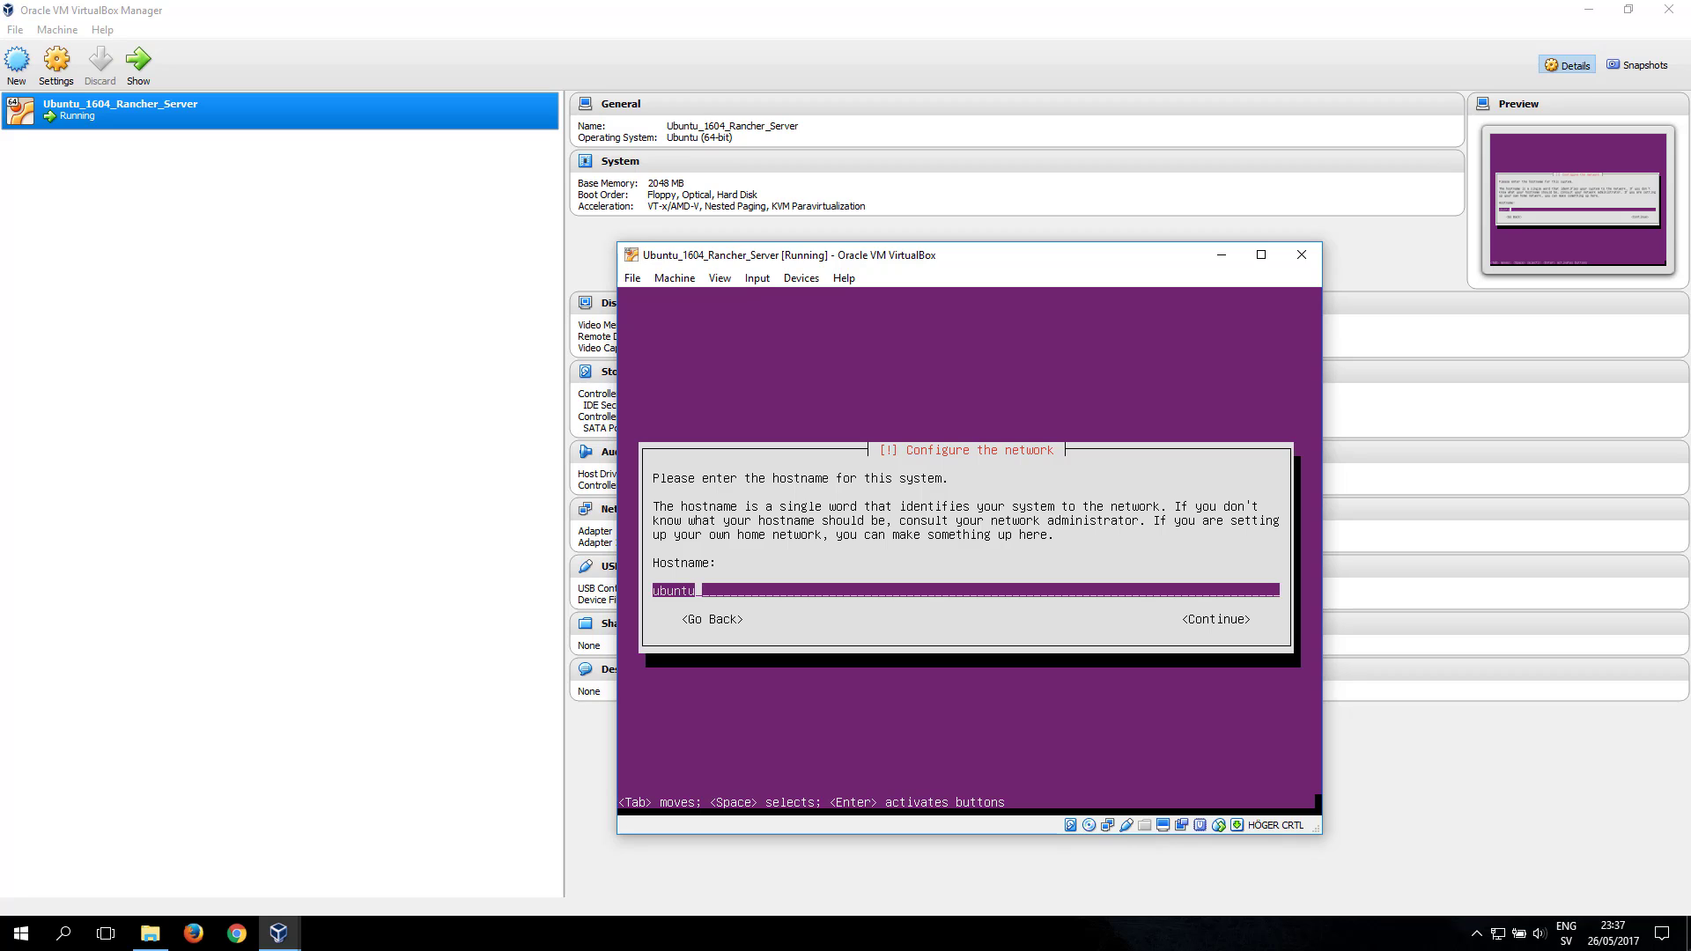
key("BackSpace")
key("BackSpace")
key("BackSpace")
key("BackSpace")
key("BackSpace")
key("BackSpace")
type("rancherserver")
key("Tab")
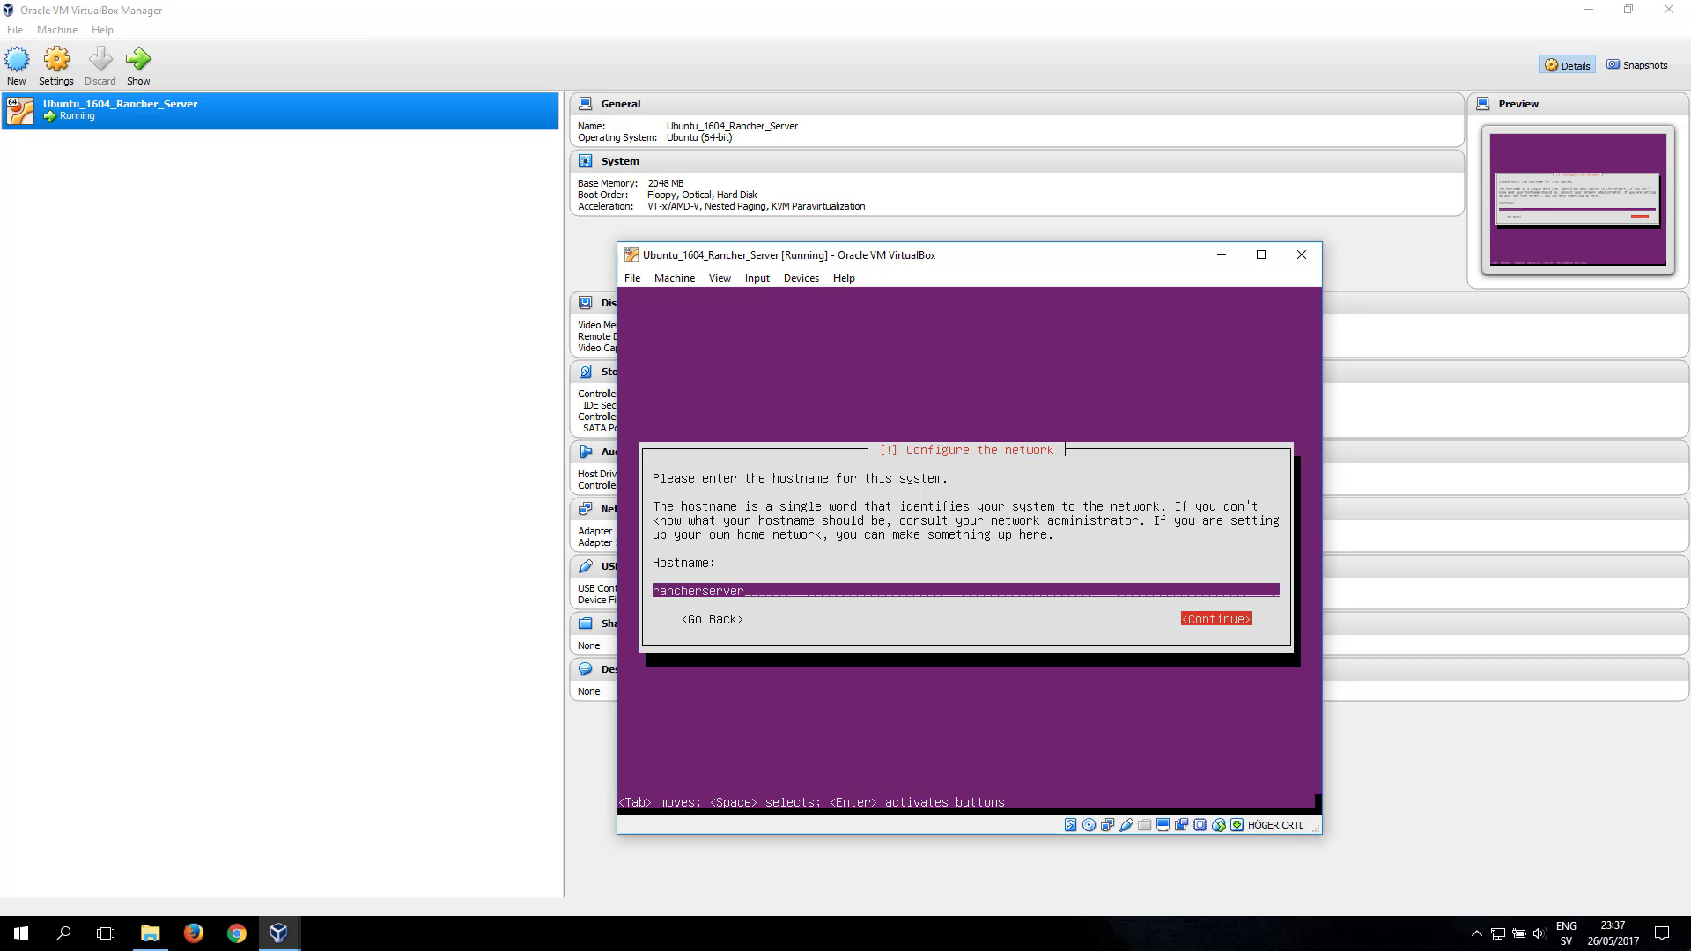
key("Return")
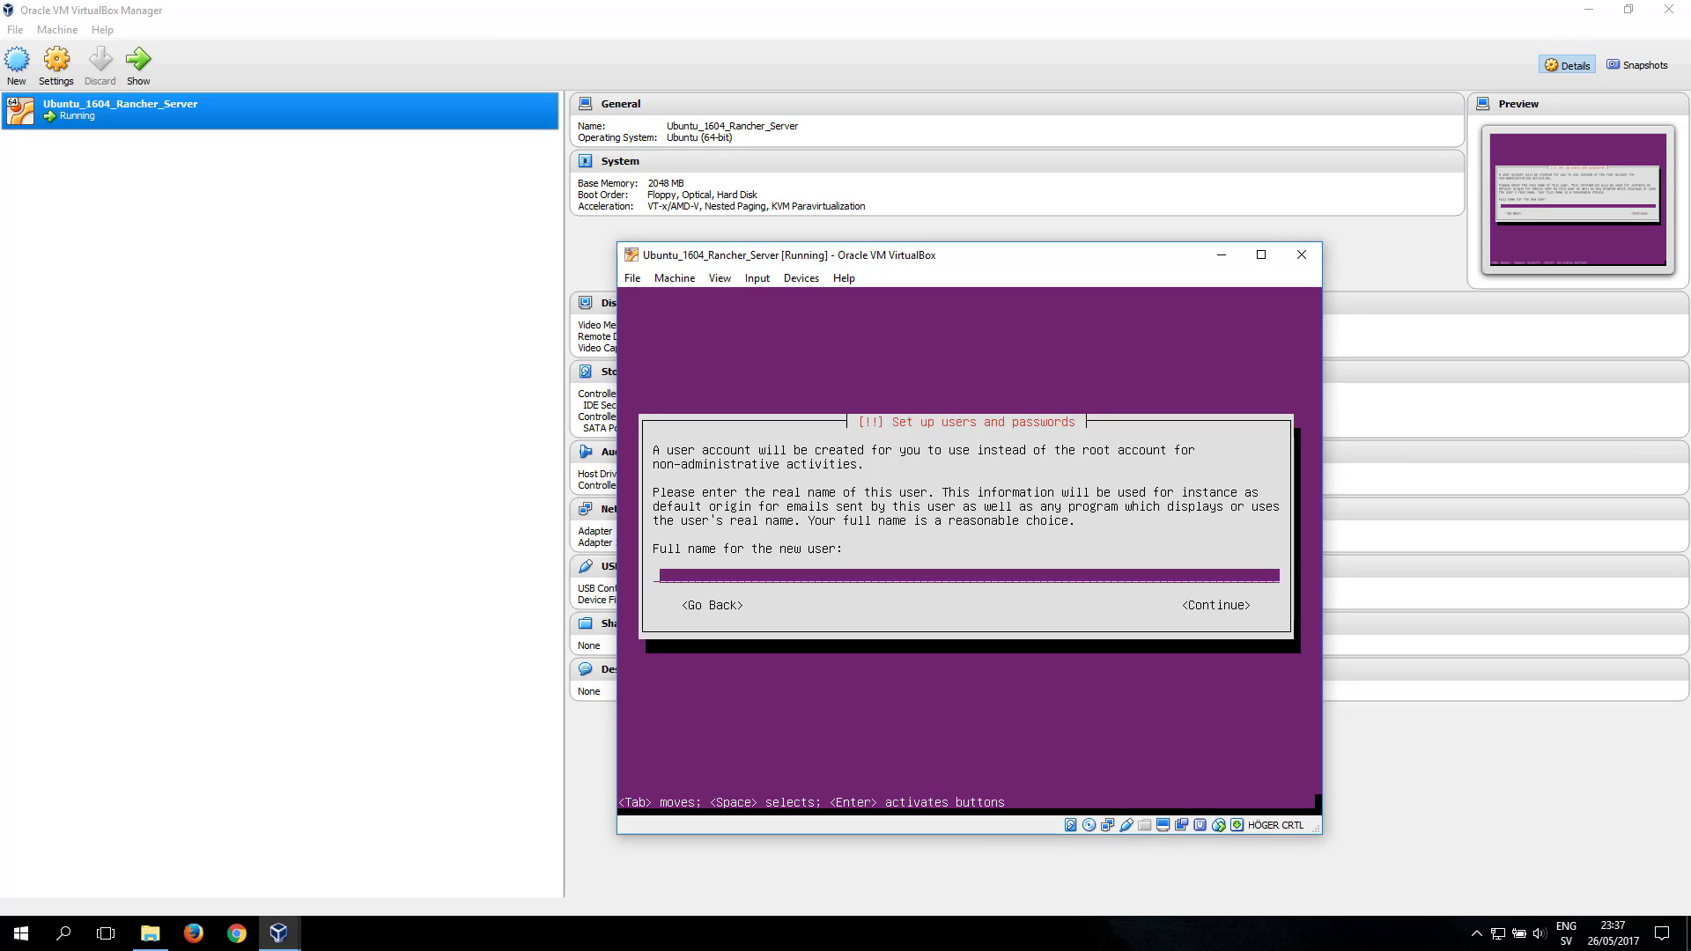
- Enter the new user's full name and accept the suggested username
type("Mohan Nagaraj")
key("Tab")
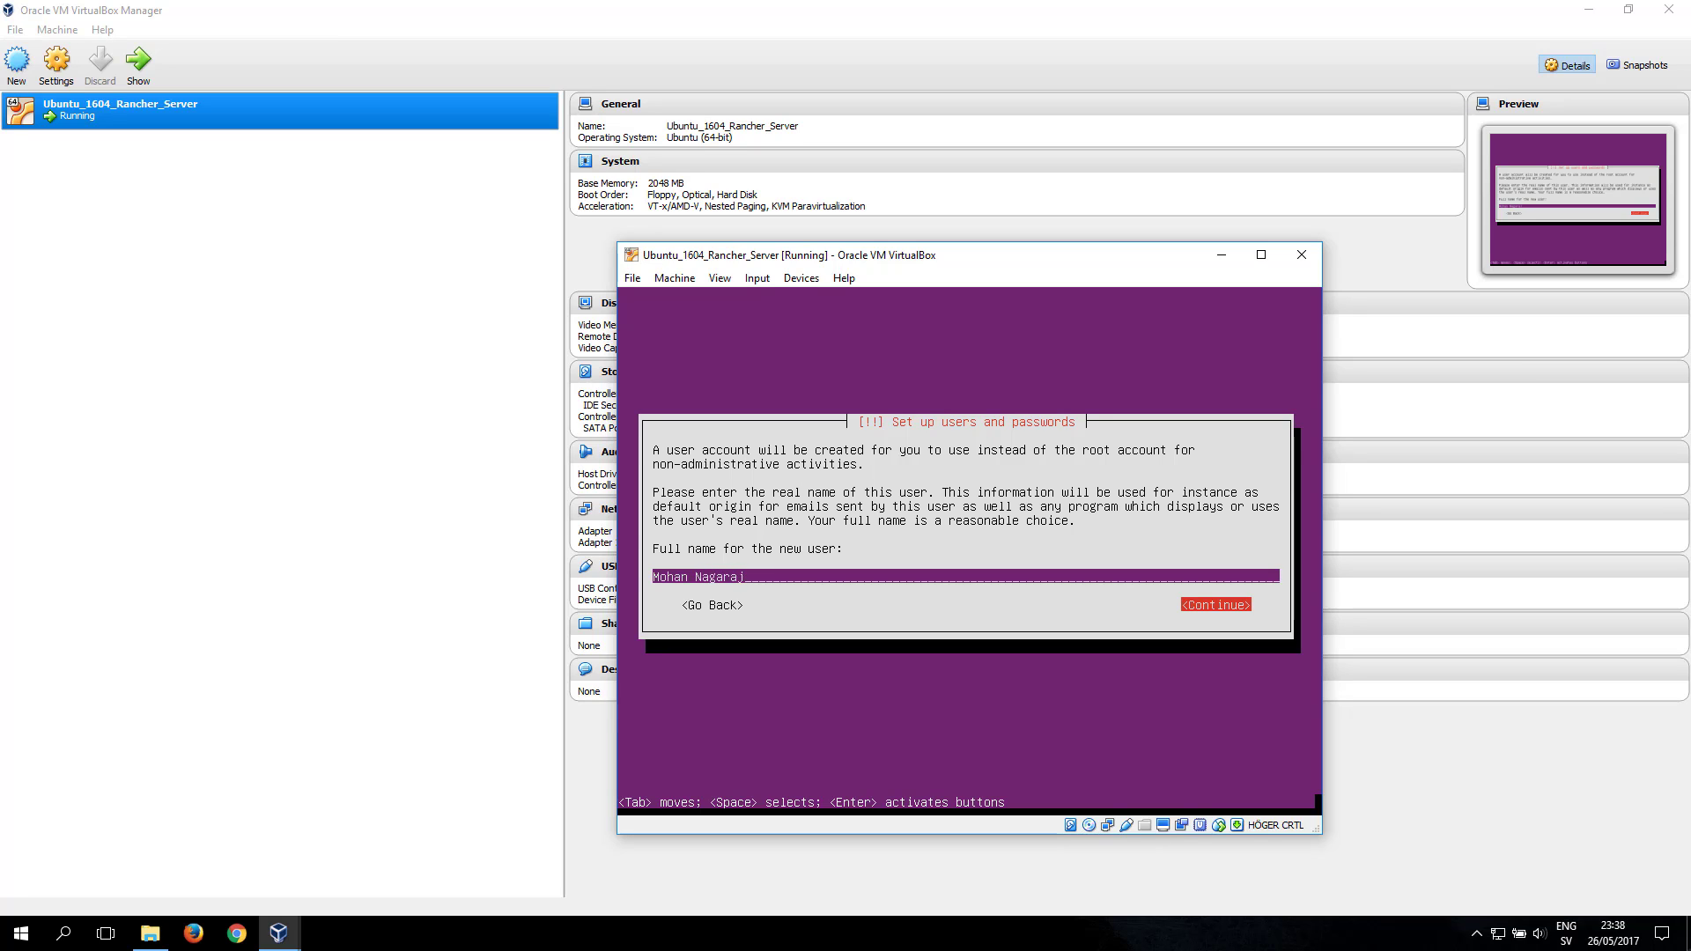
key("Return")
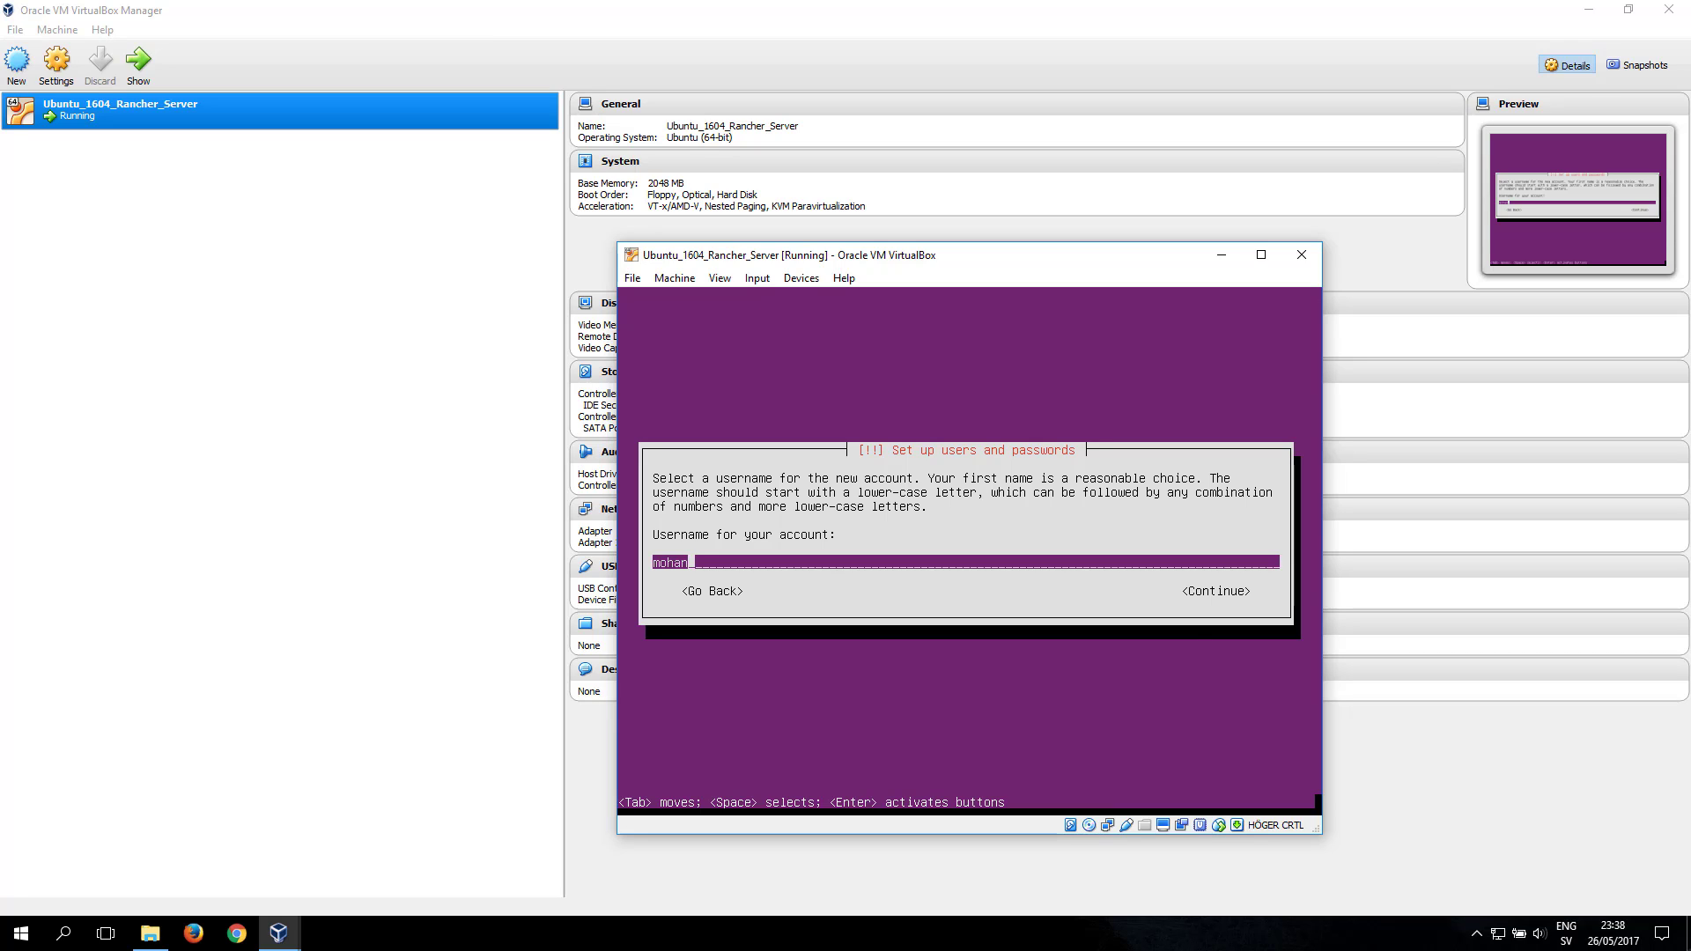
key("Tab")
key("Return")
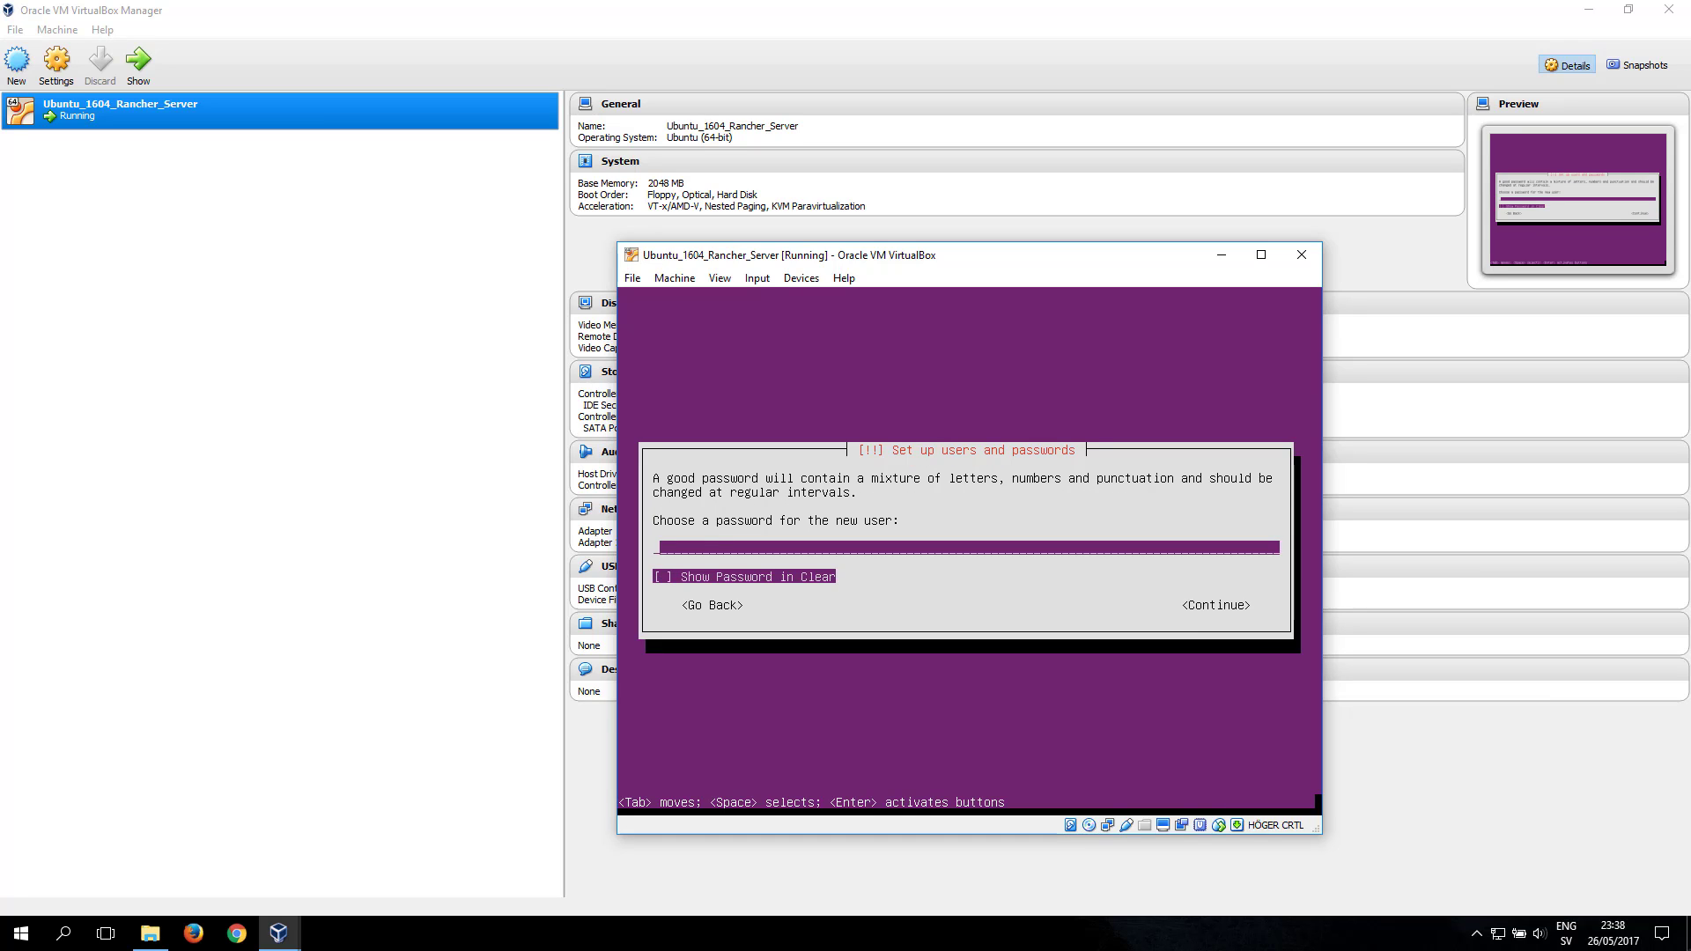
- Set the account password and re-enter it to verify
type("********")
key("Tab")
key("Tab")
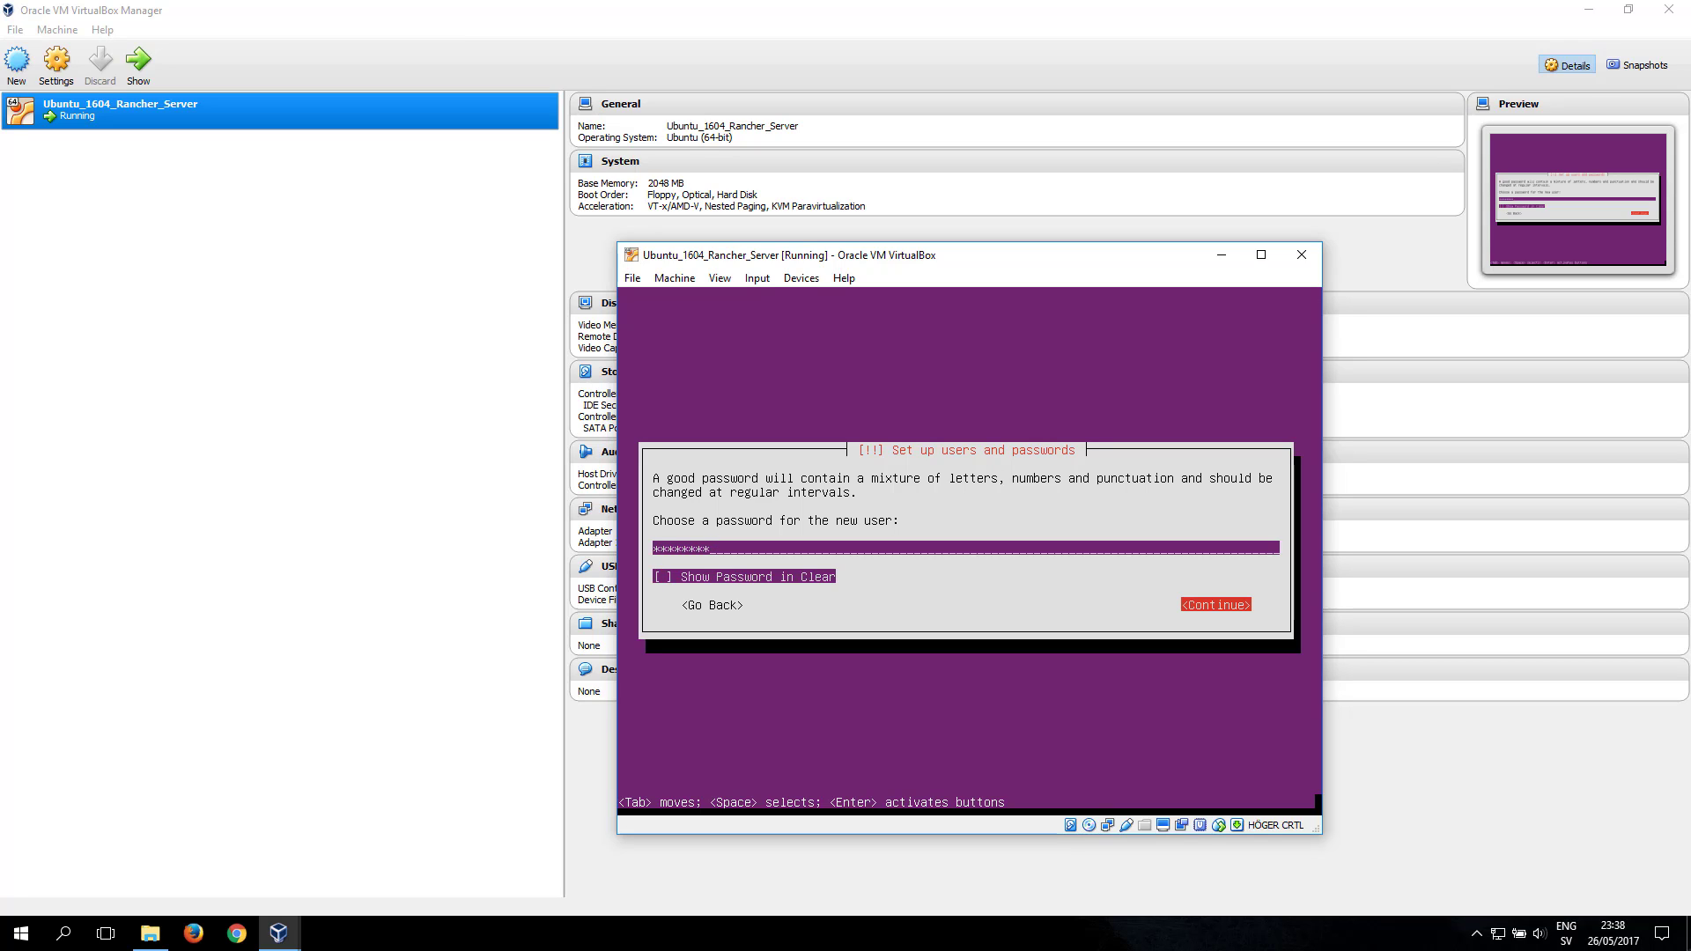
key("Return")
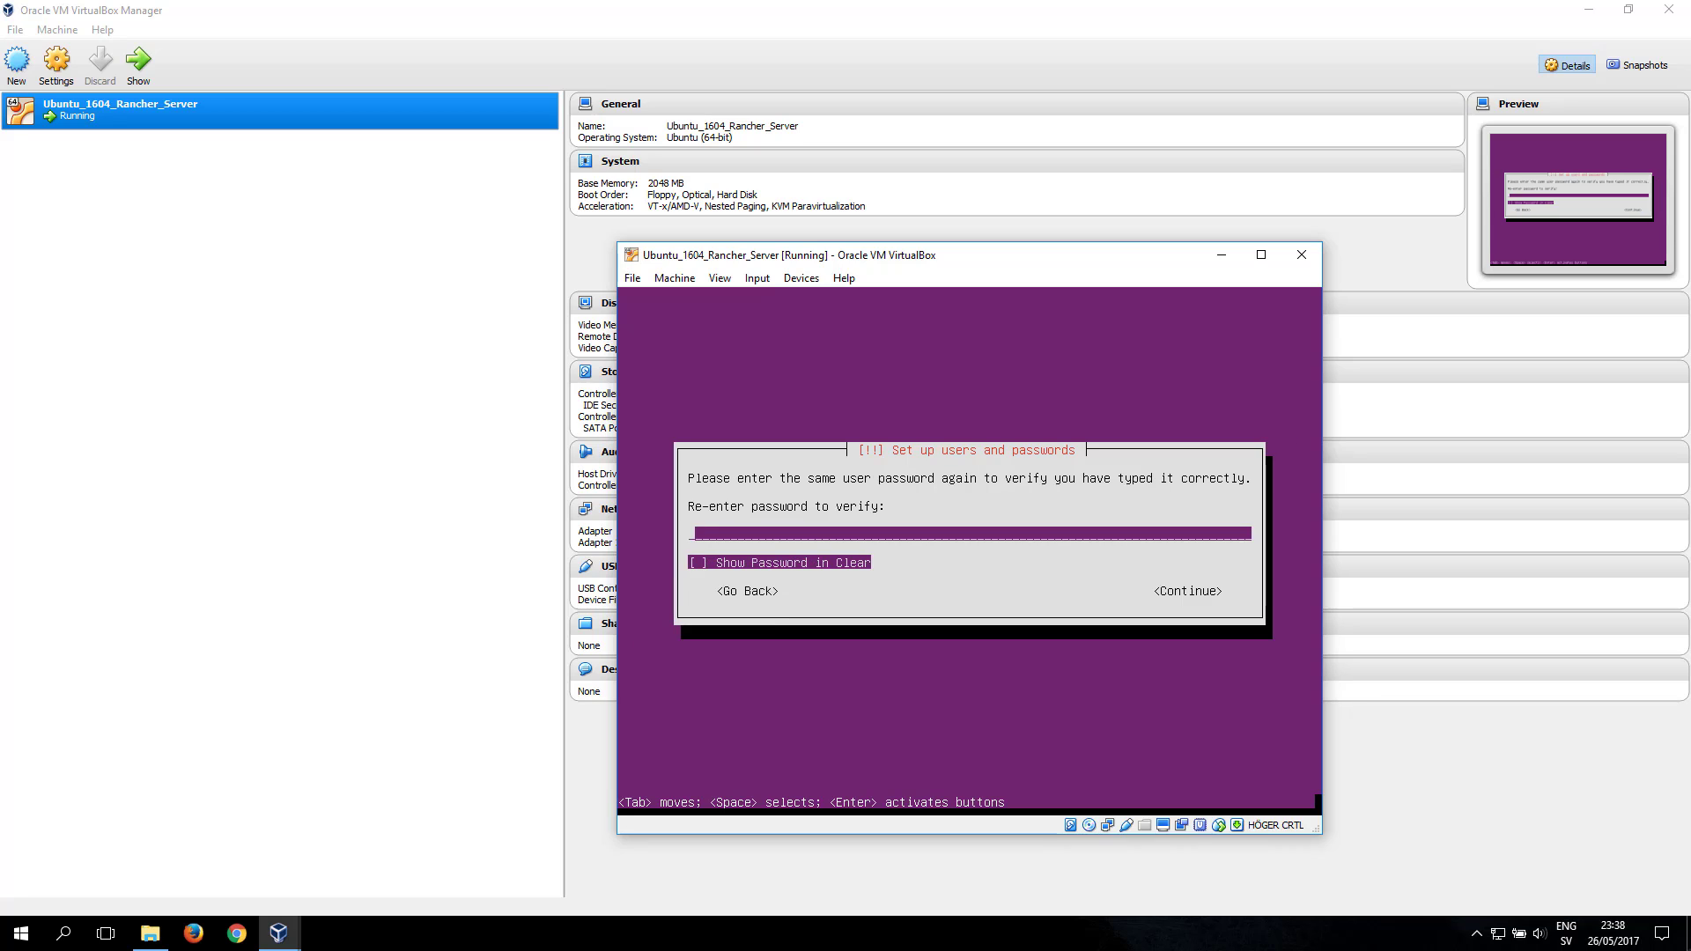
type("********")
key("Tab")
key("Tab")
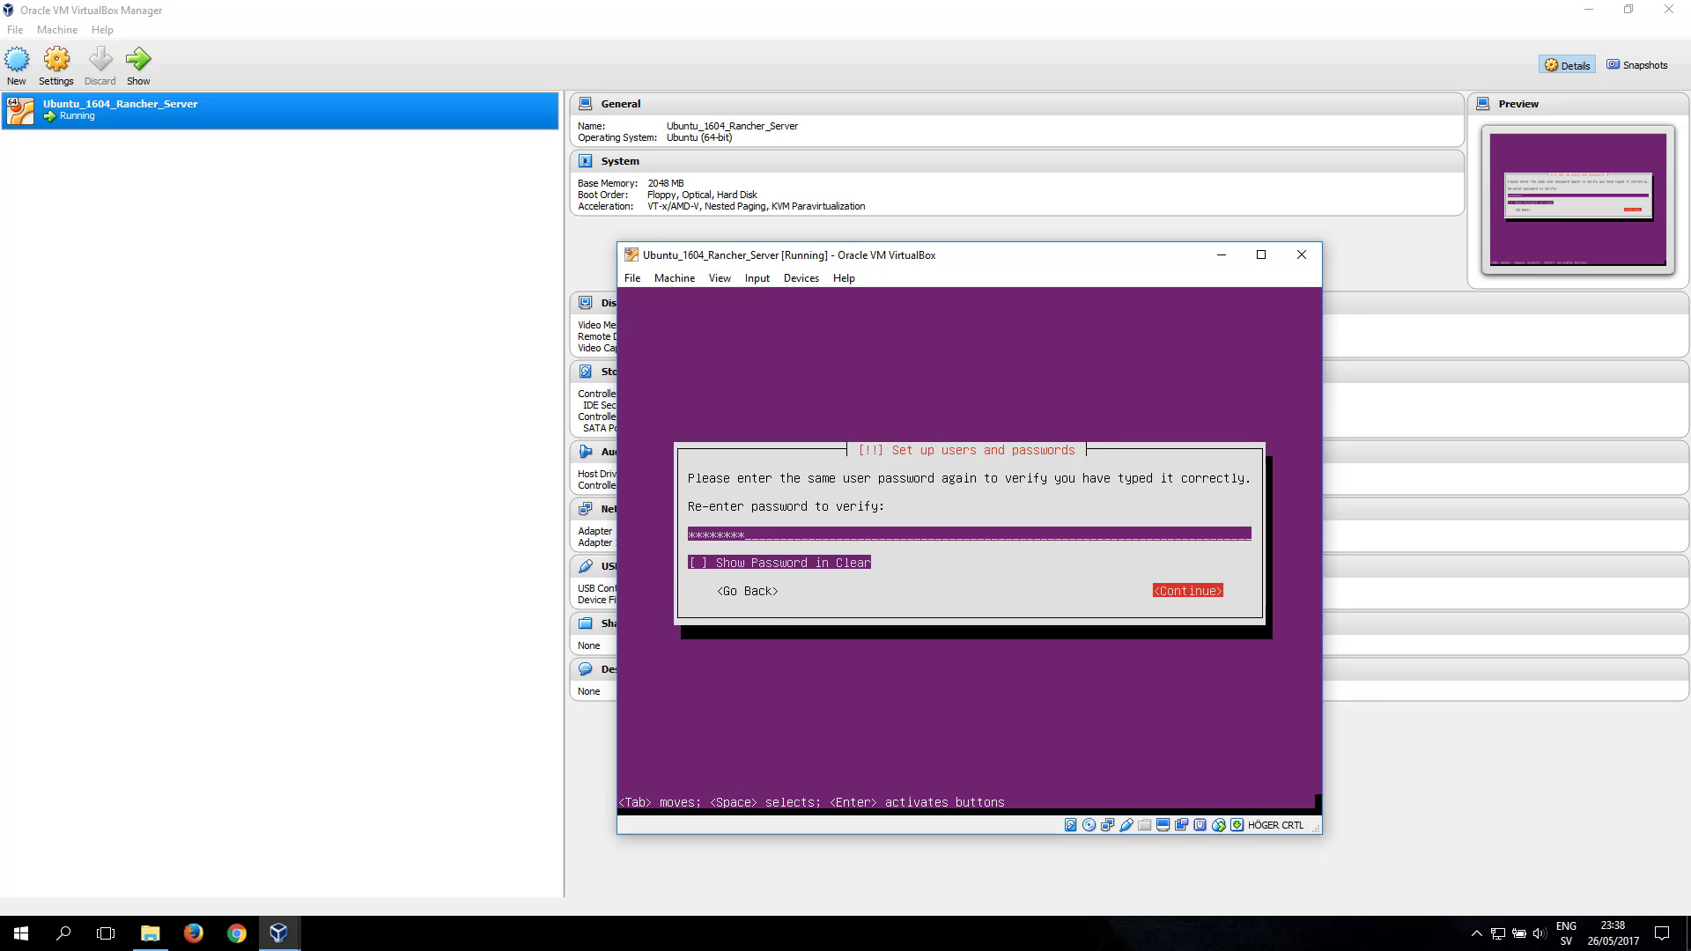
key("Return")
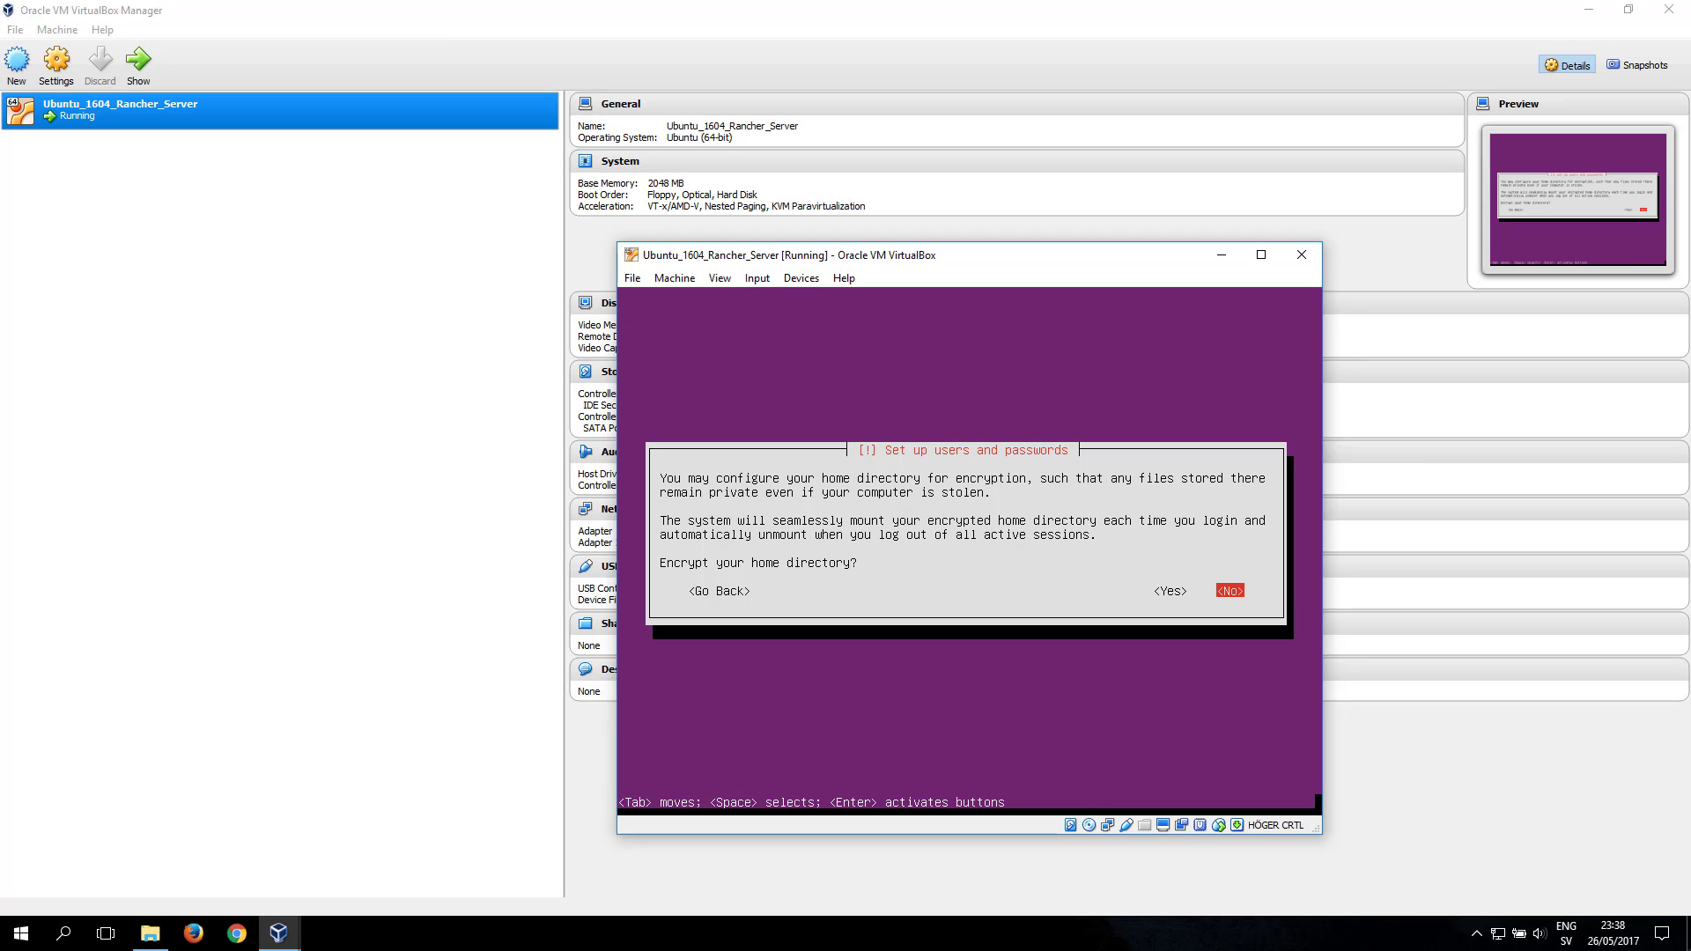
- Decline home-directory encryption and accept Europe/Stockholm as the time zone
key("Return")
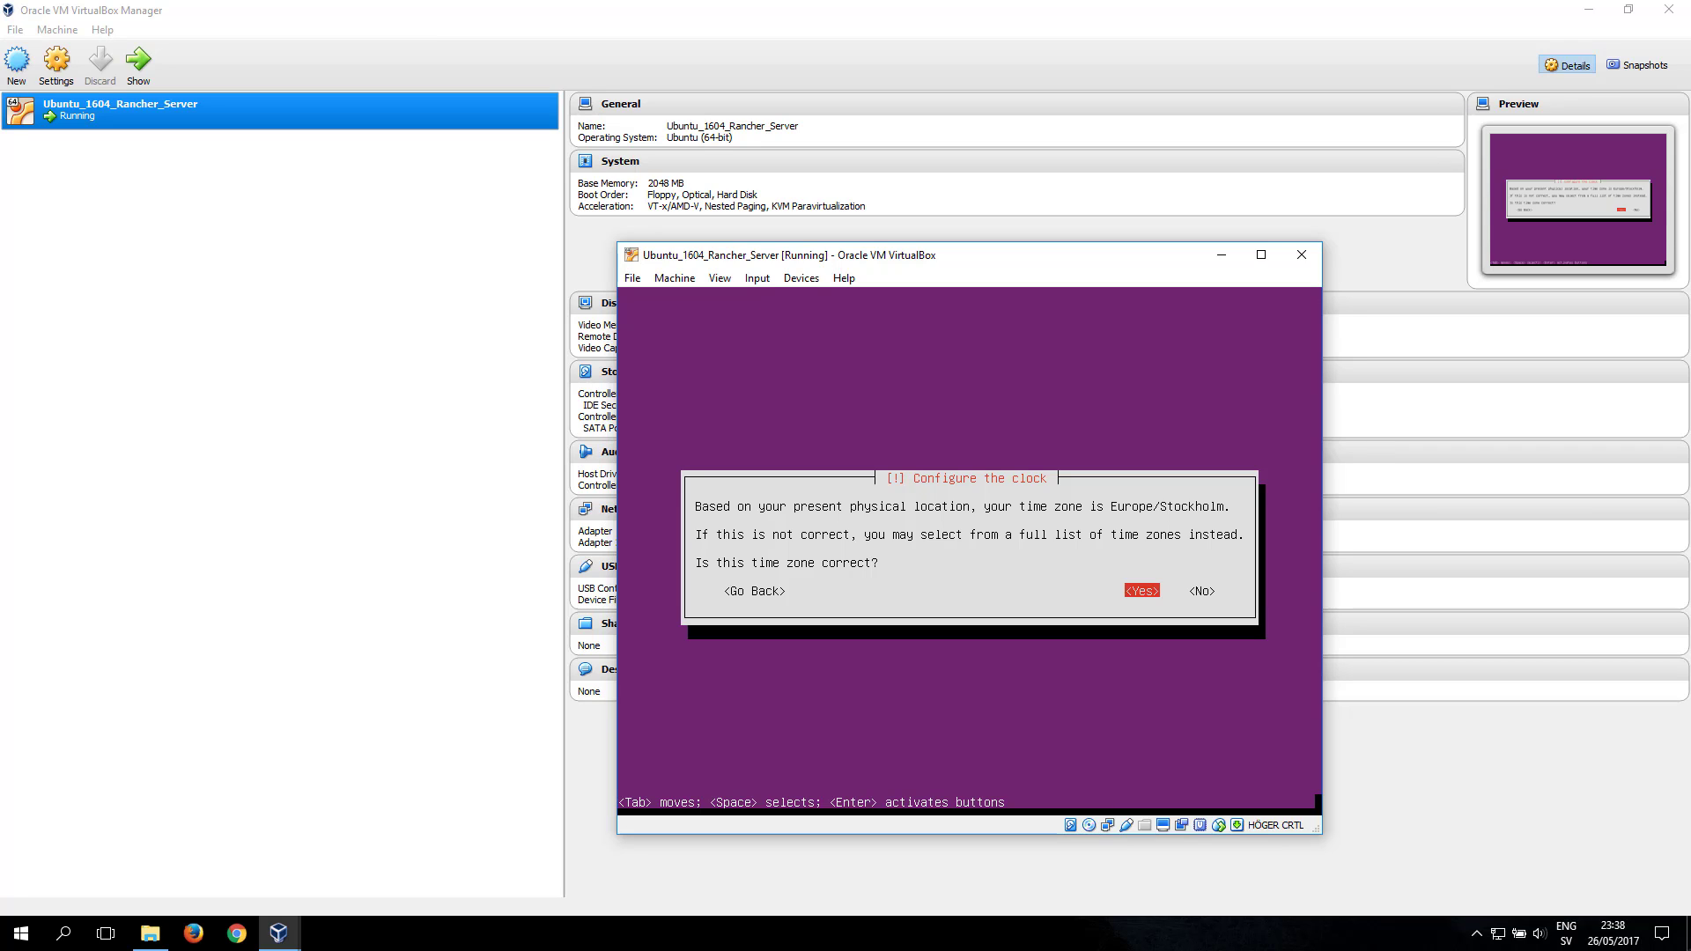
key("Return")
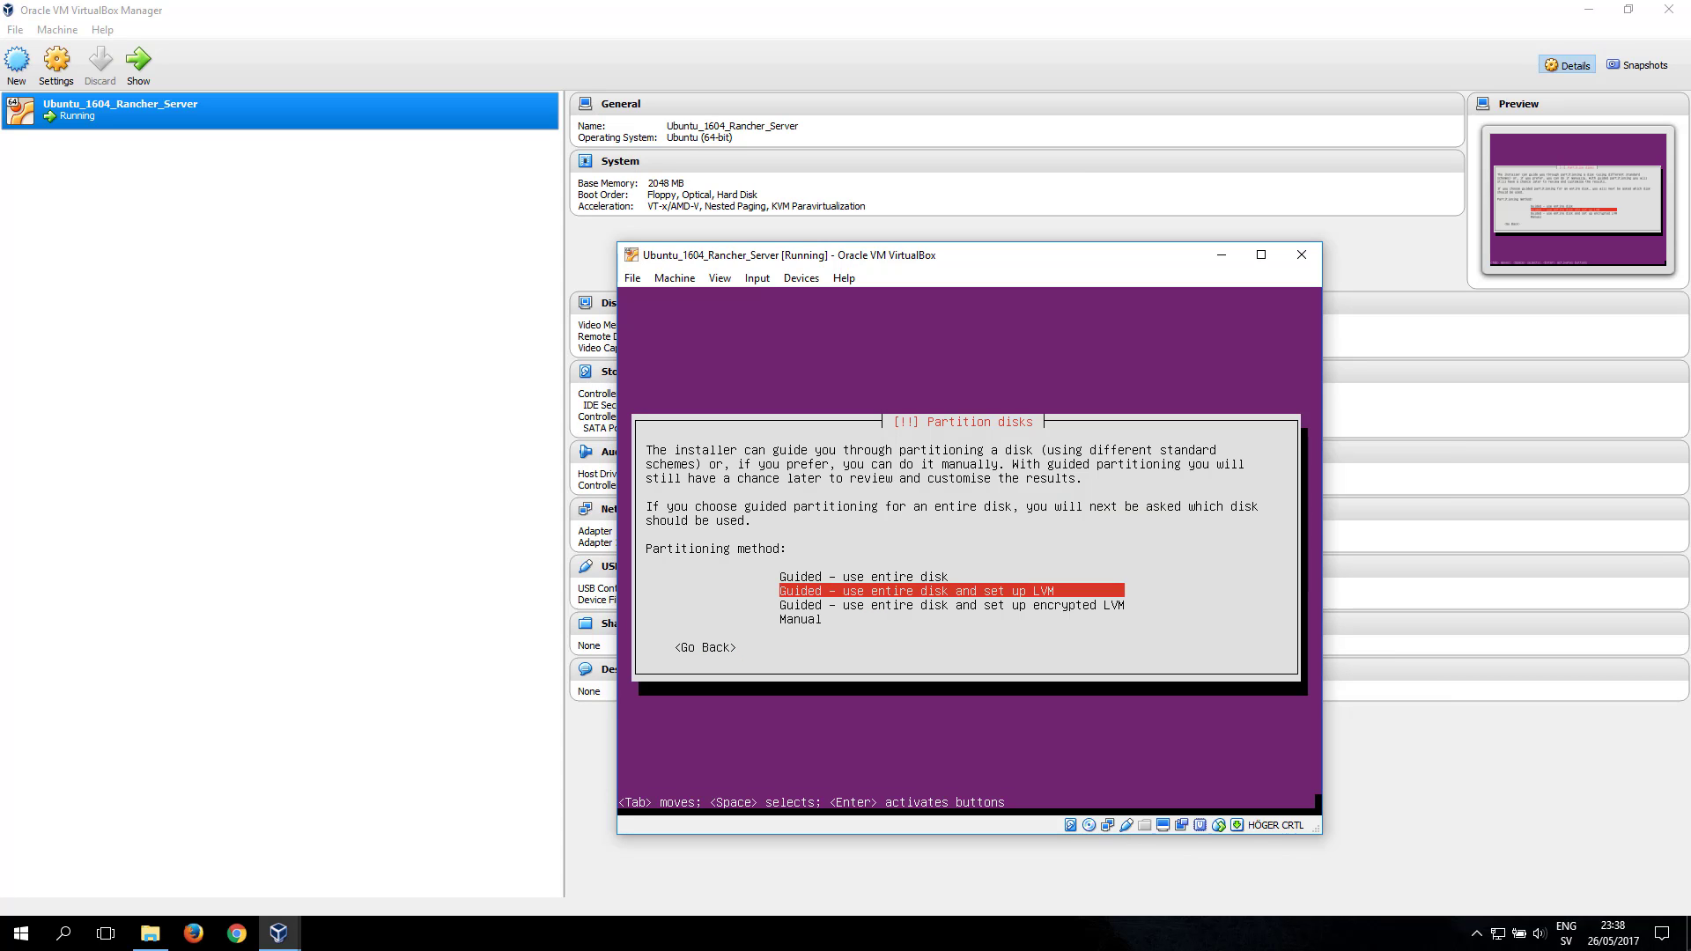
- Use guided whole-disk partitioning without LVM on the SCSI3 10.7 GB disk and write the changes
key("Up")
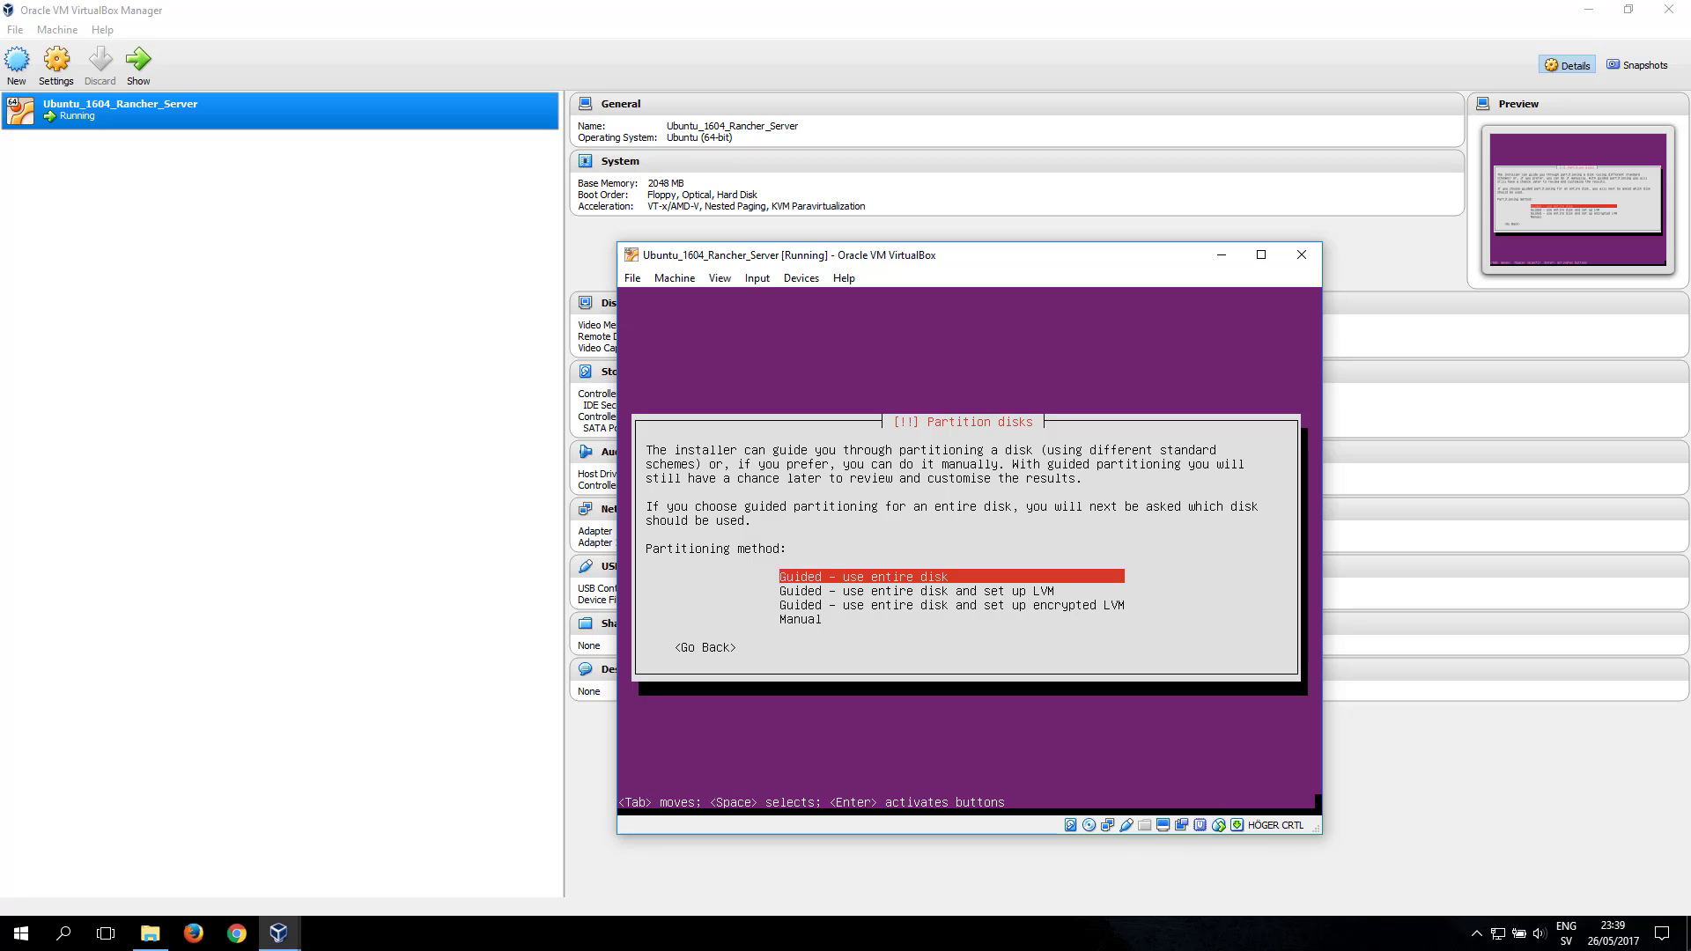
key("Return")
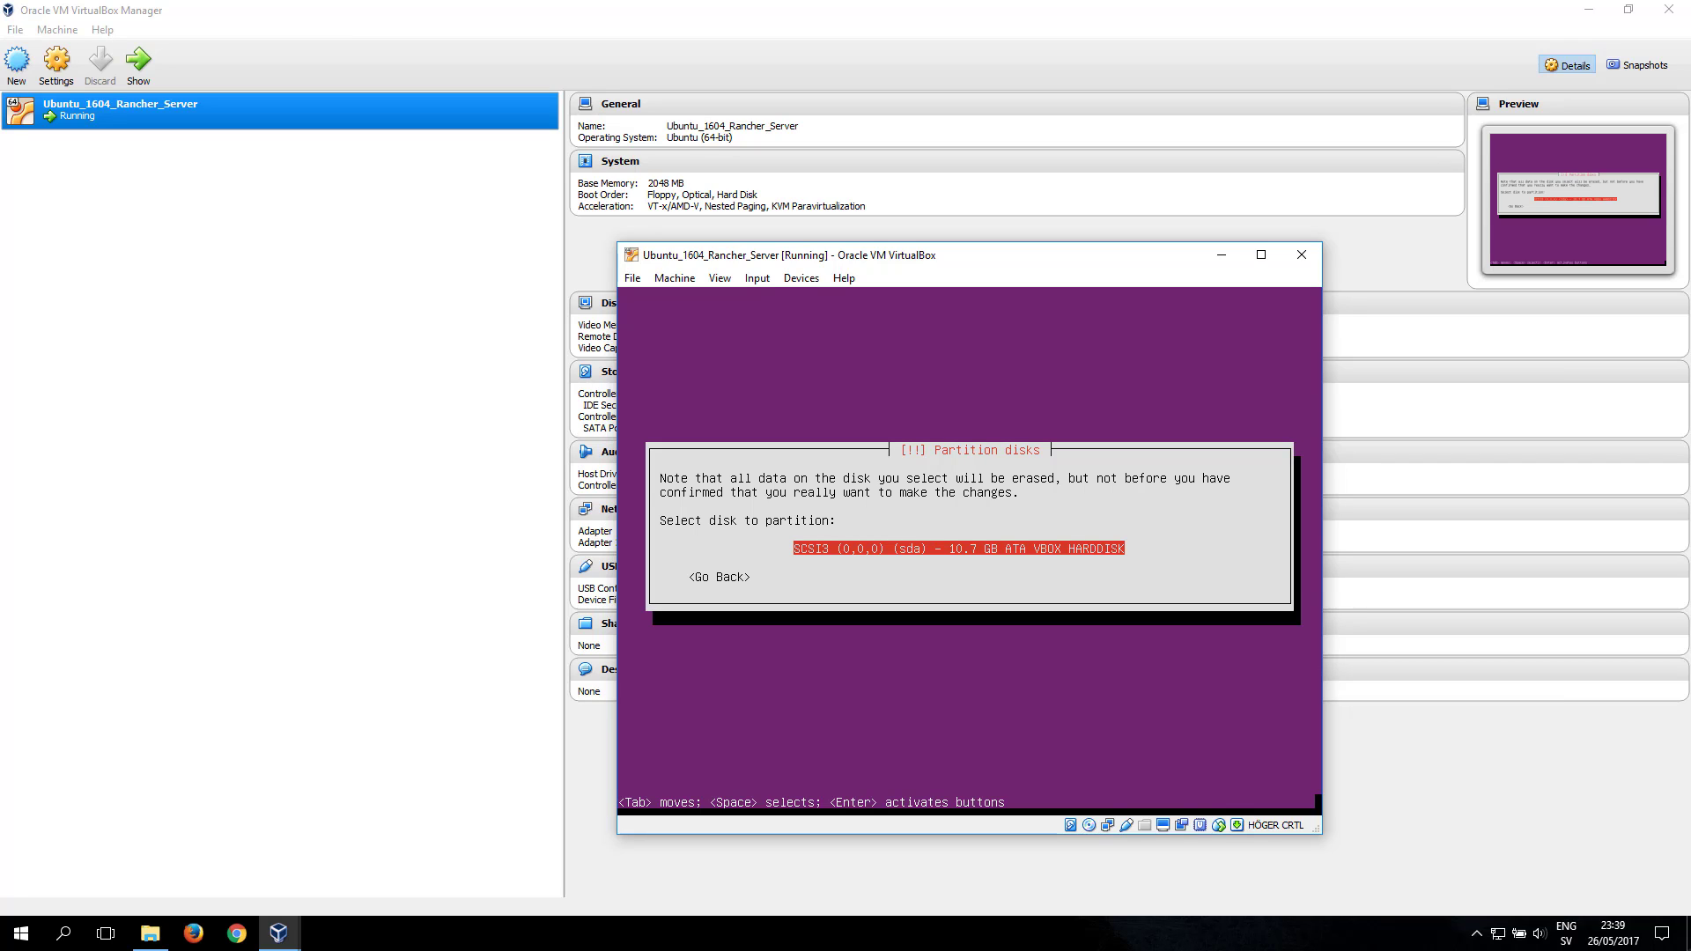
key("Return")
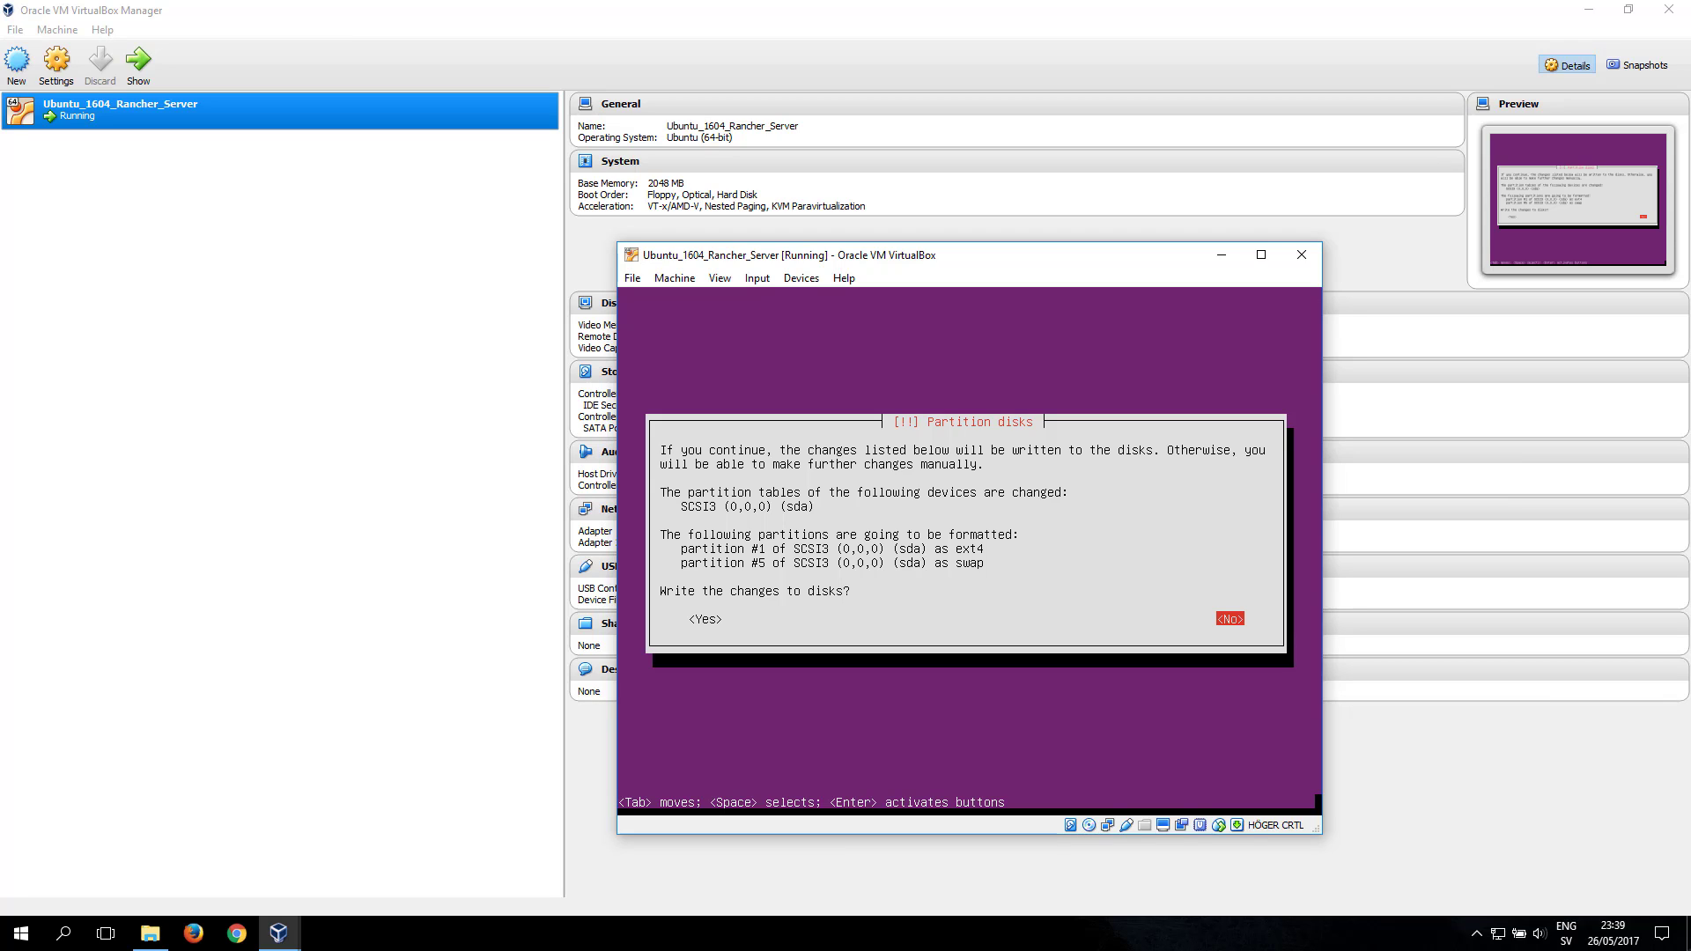
key("Tab")
key("Return")
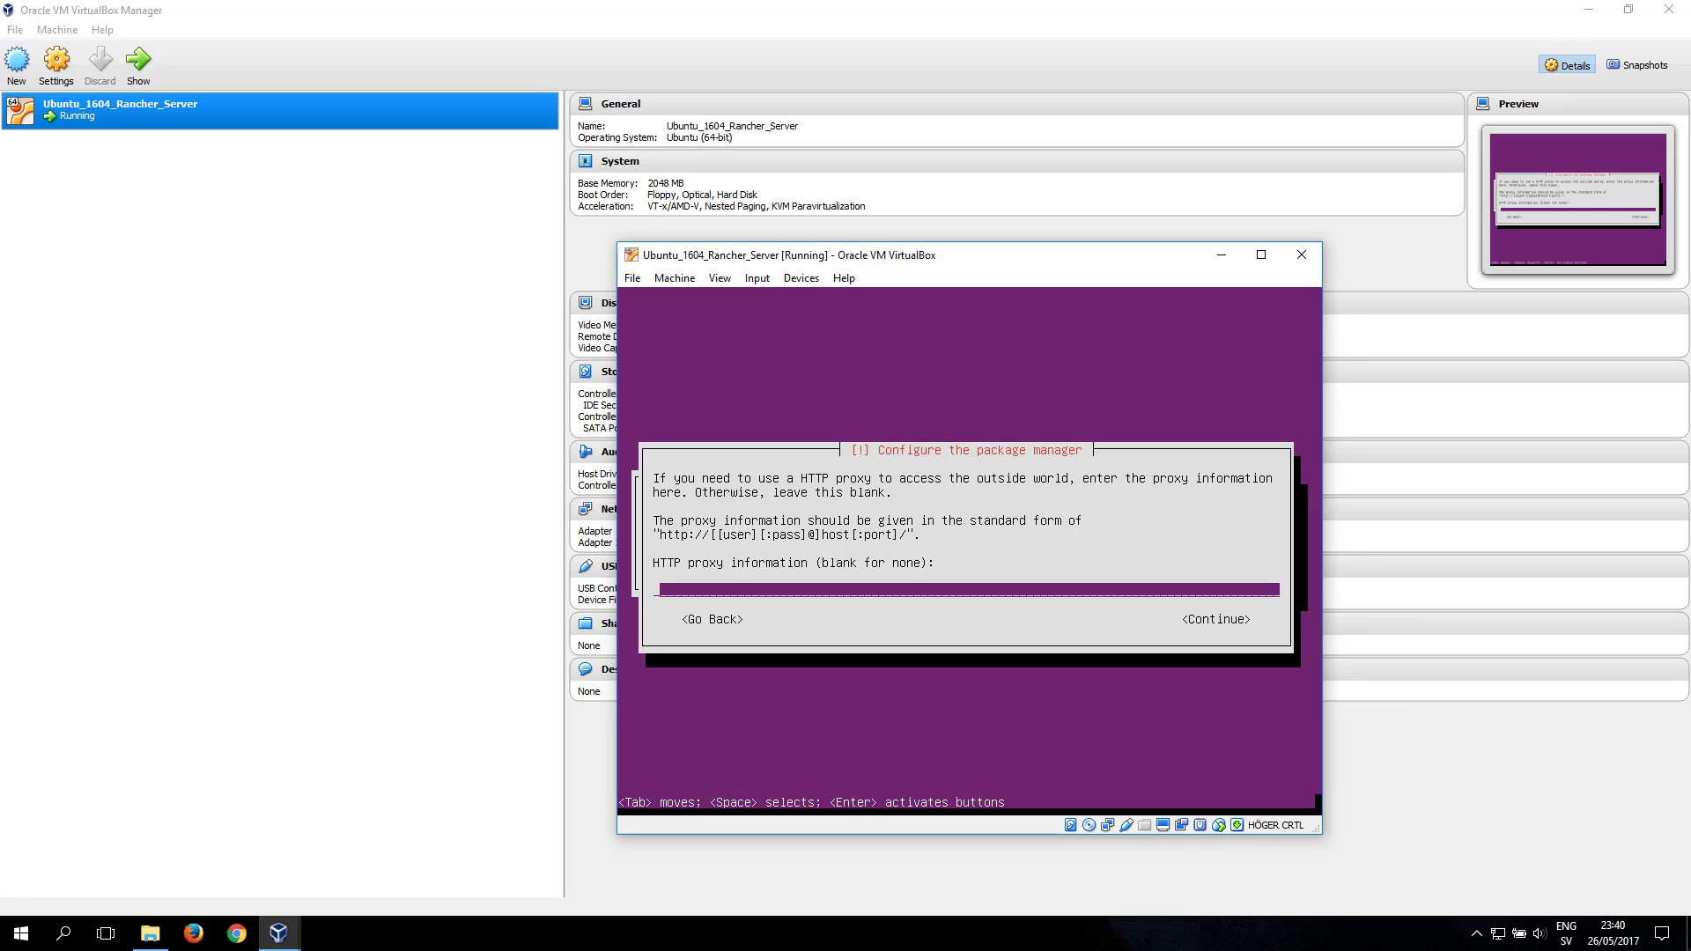
- Leave the HTTP proxy field blank and continue the installation
key("Tab")
key("Return")
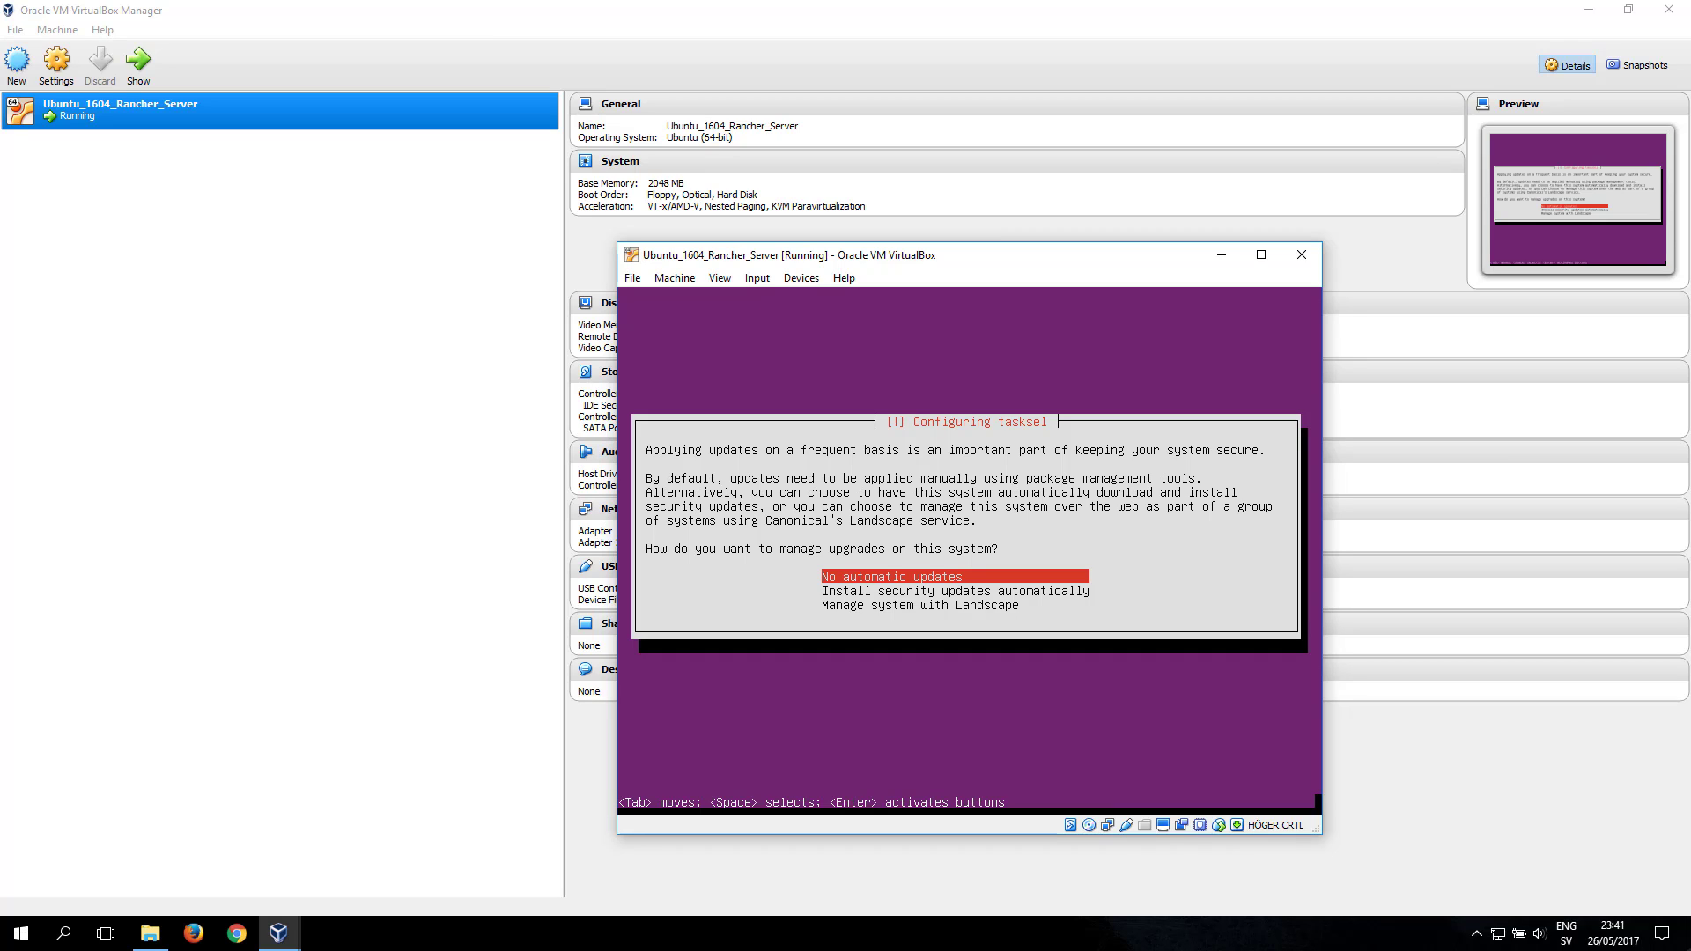
- Choose 'No automatic updates' and confirm the software selection to begin package installation
key("Return")
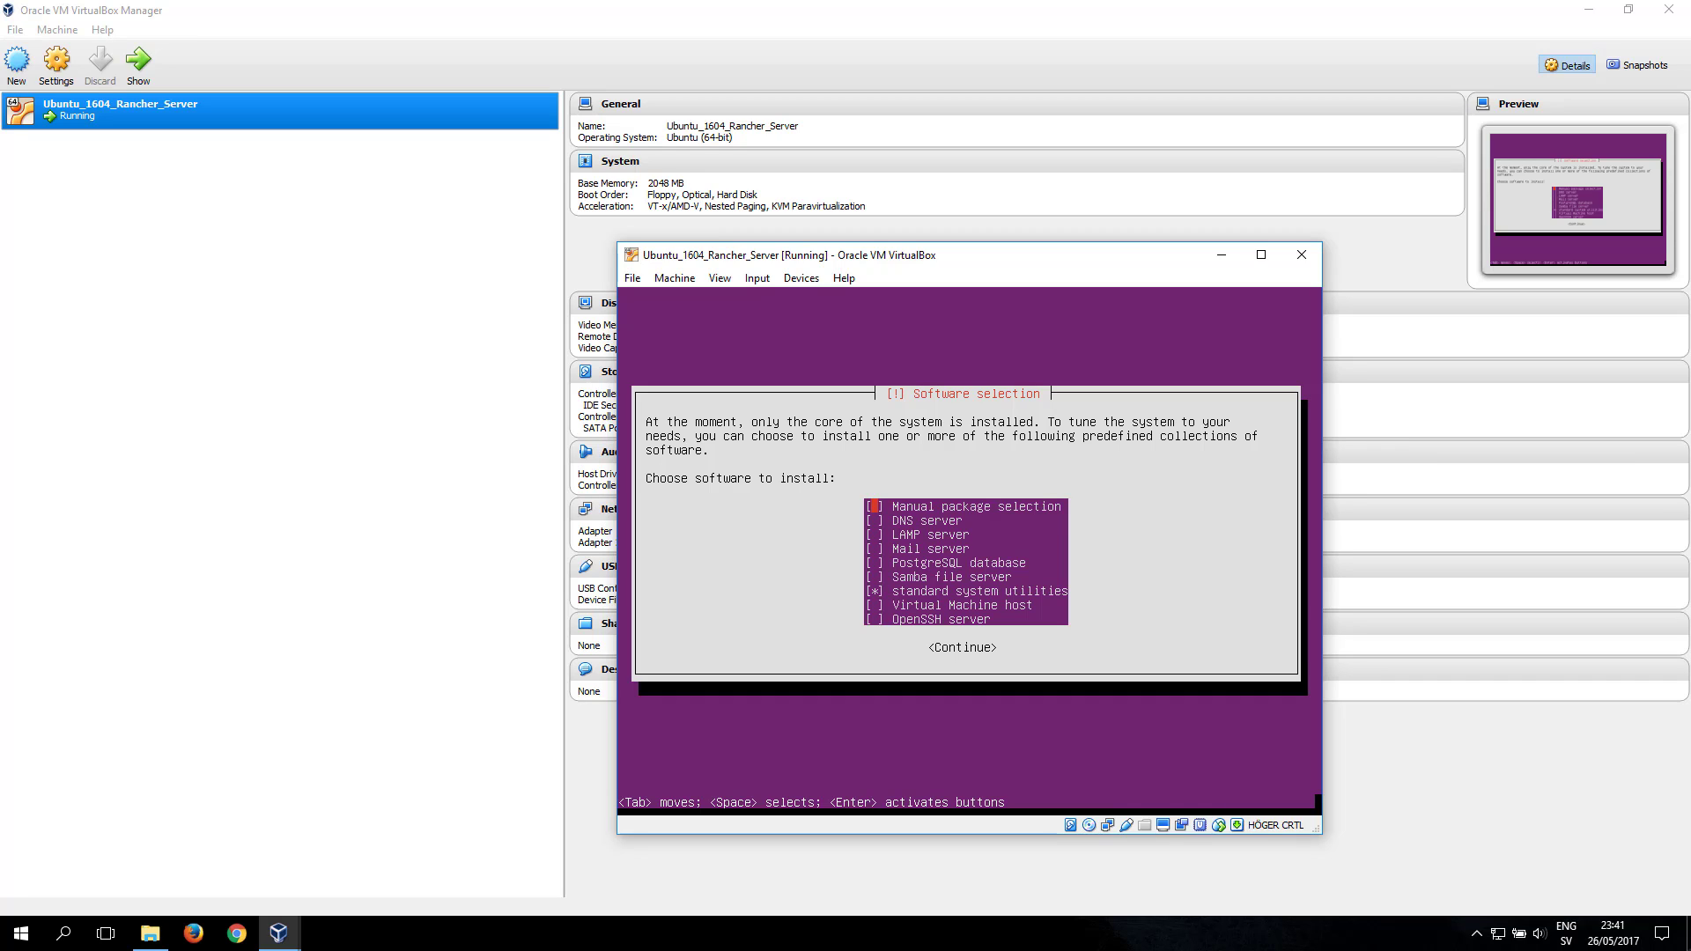
key("Down")
key("Down")
key("Down")
key("Down")
key("Down")
key("Down")
key("Down")
key("Down")
key("Up")
key("Up")
key("Up")
key("Up")
key("Up")
key("Up")
key("Up")
key("Up")
key("Tab")
key("Return")
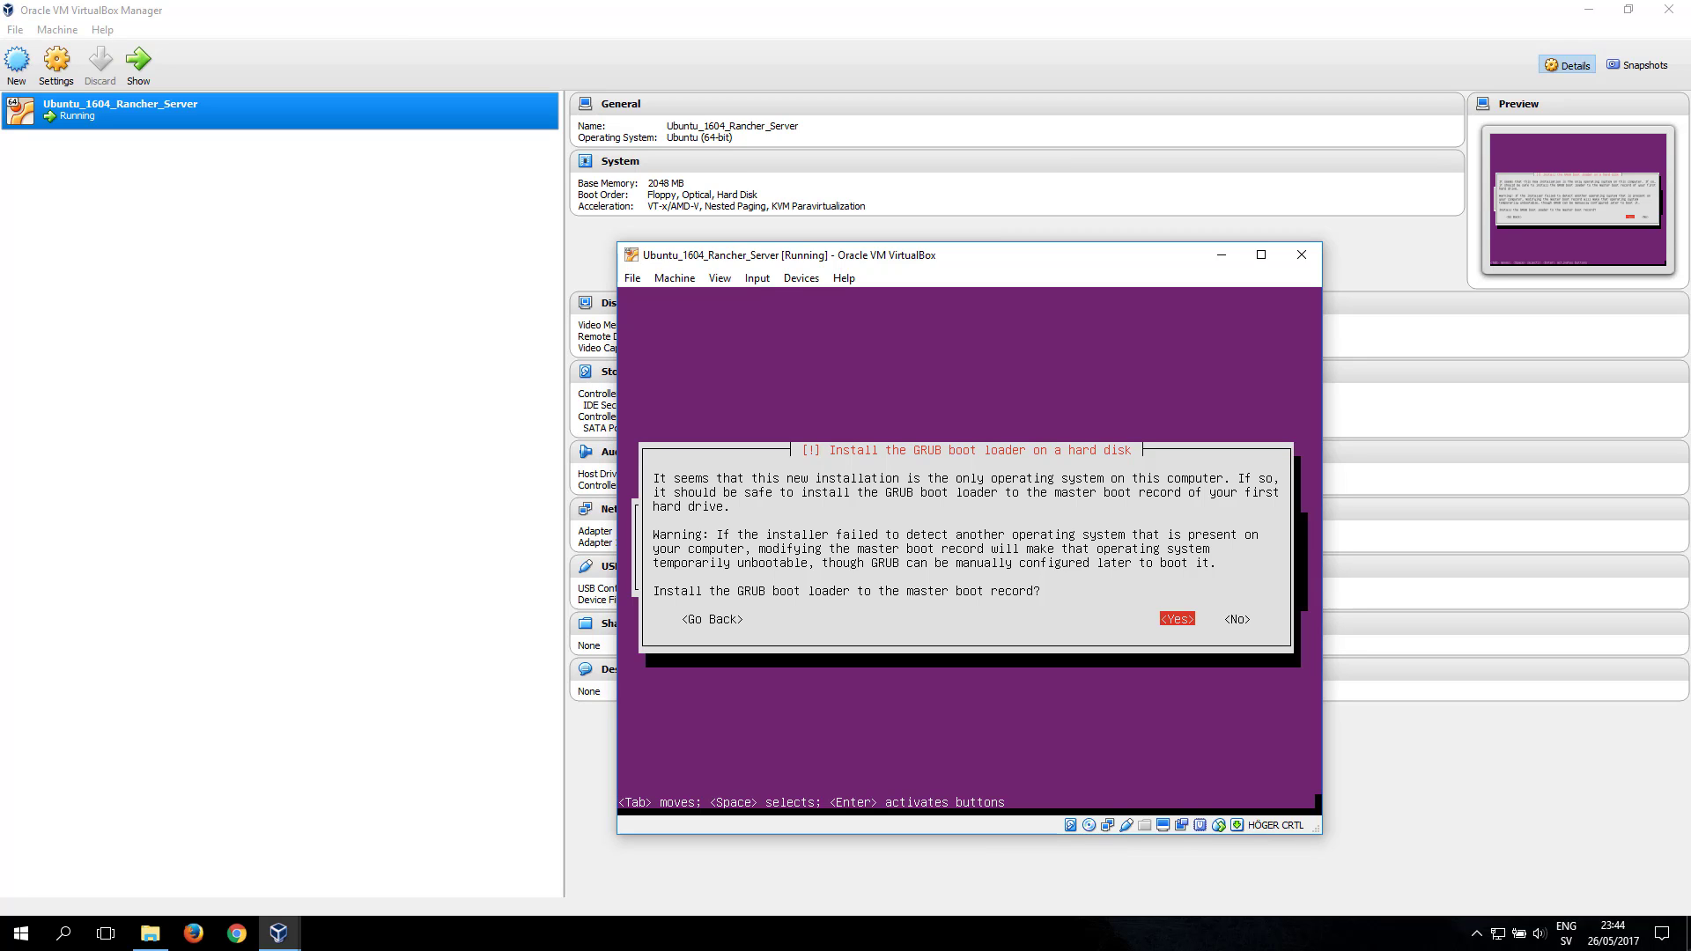
- Install GRUB to the master boot record
key("Return")
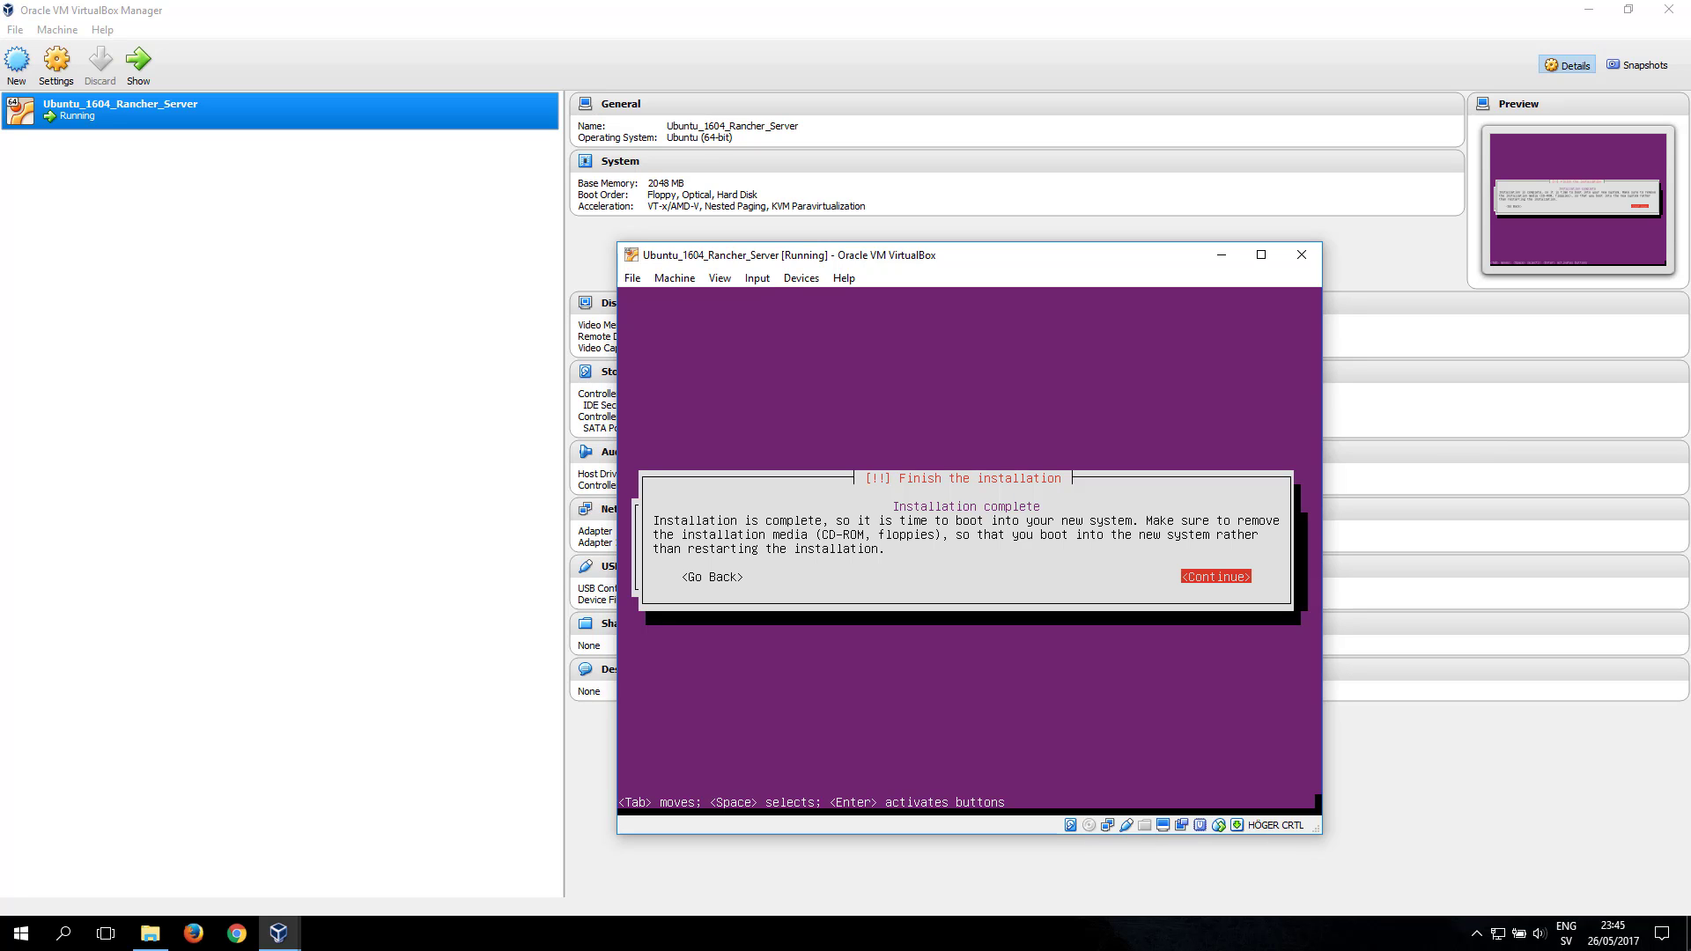
- Bring the Ubuntu VM window back to front and finish the installation to reboot
left_click(458, 579)
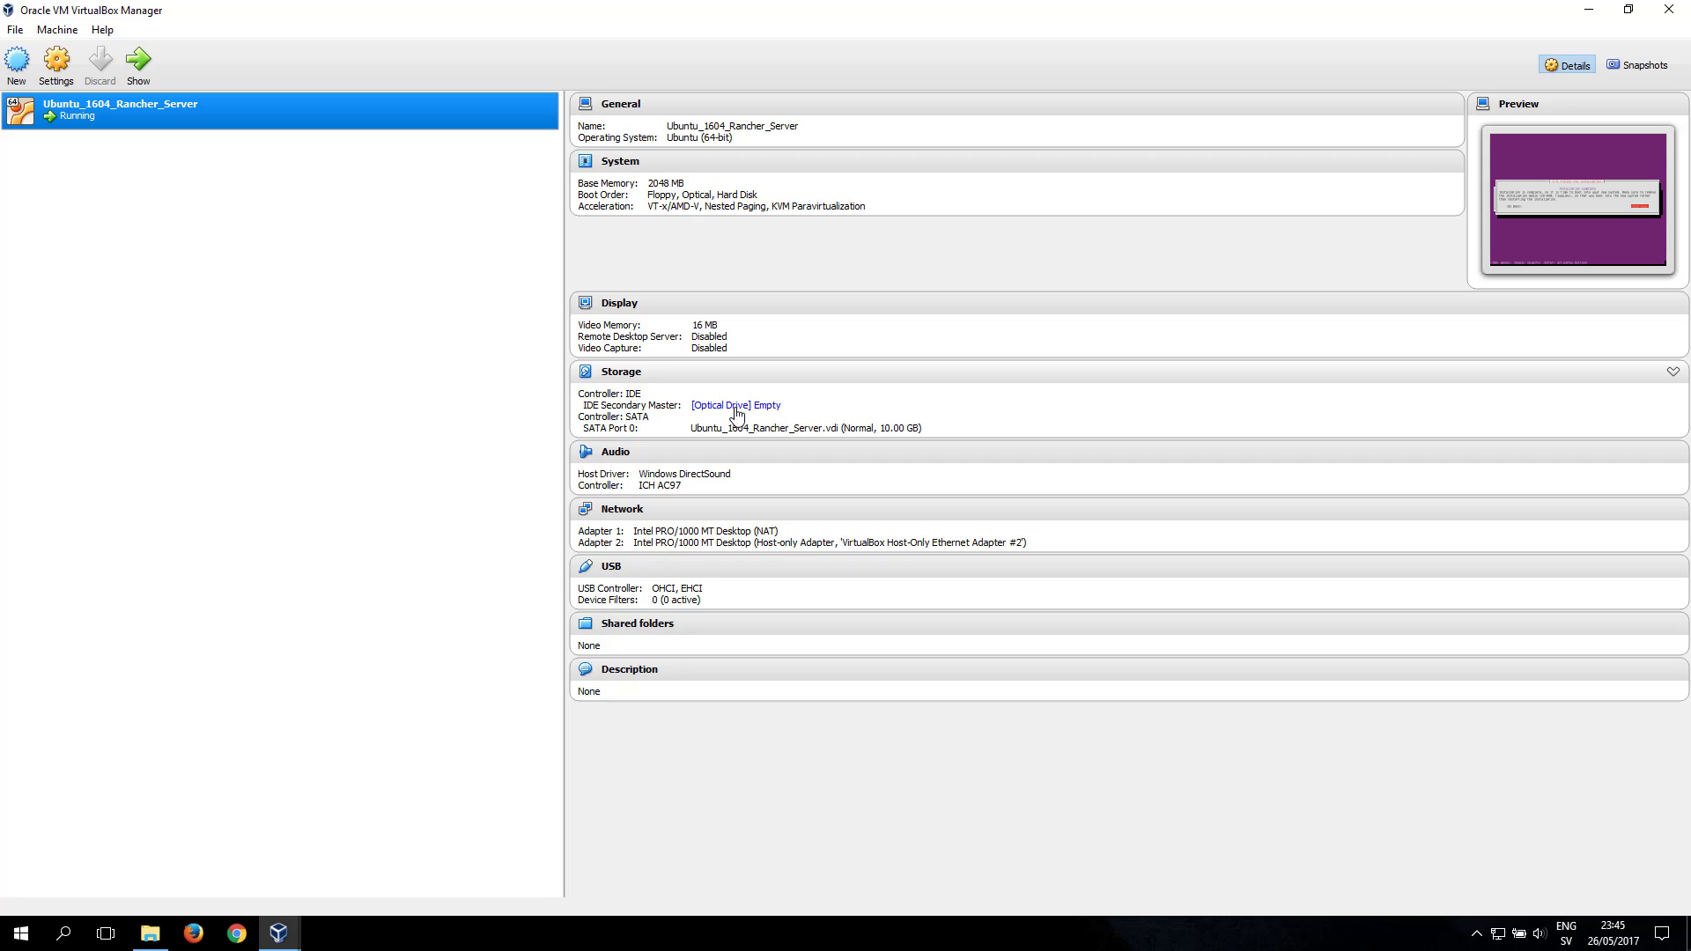
left_click(278, 937)
left_click(395, 861)
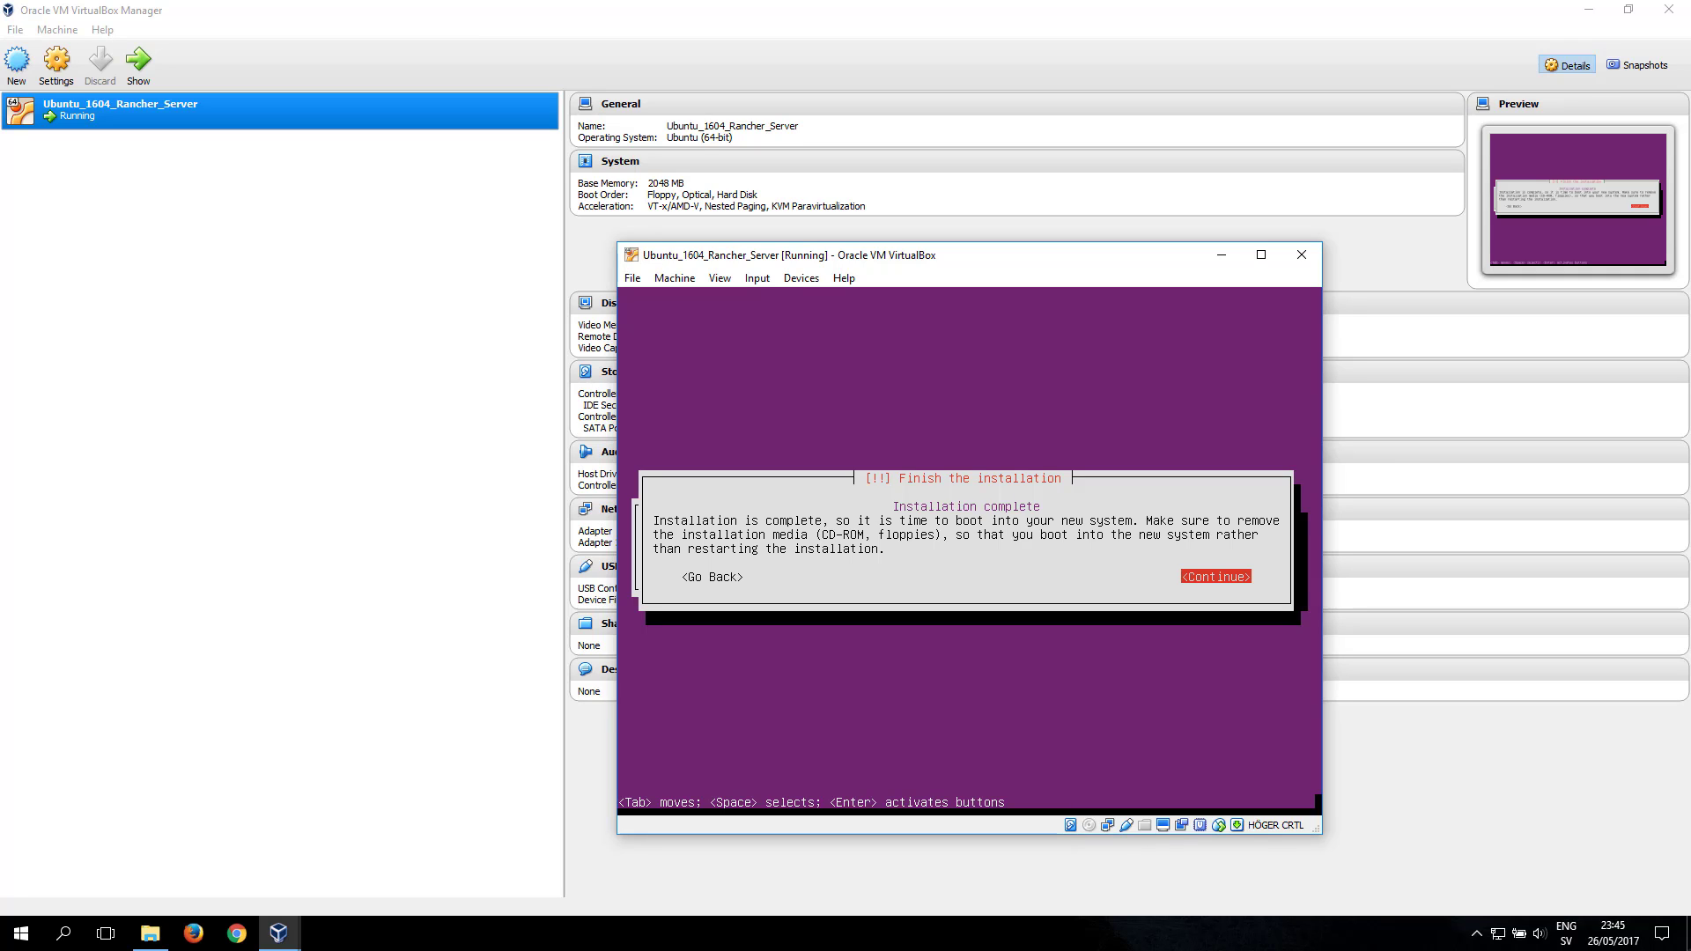
key("Return")
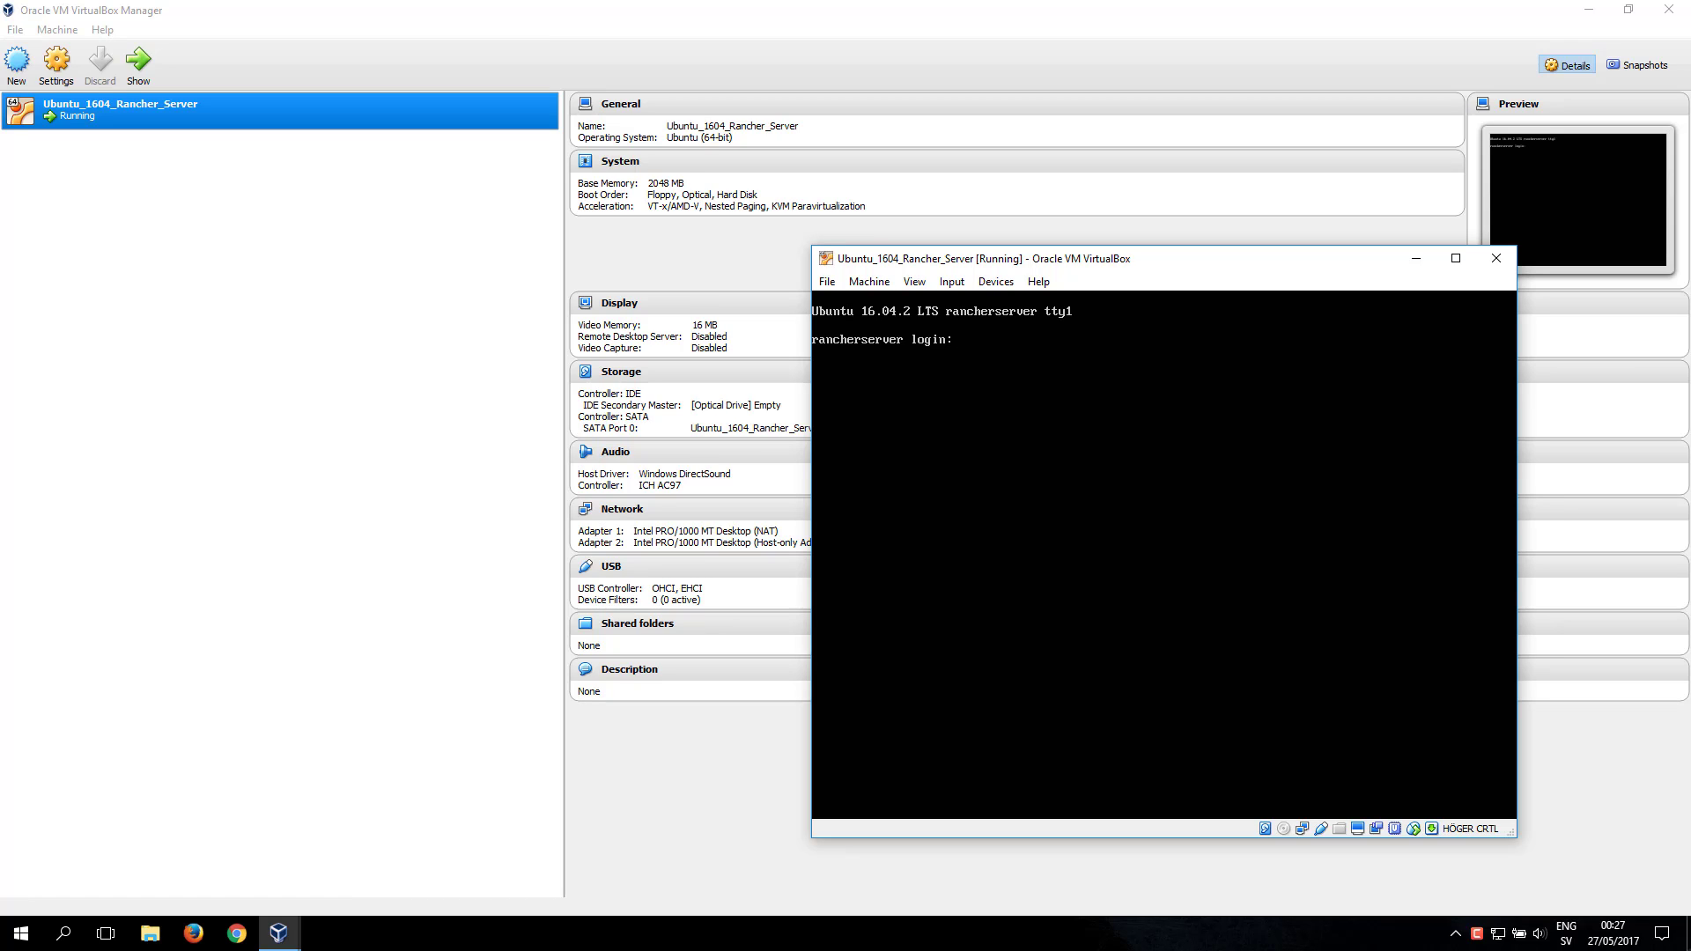
- Enter the new user's username at the rancherserver login prompt
type("mohan")
key("Return")
key("Return")
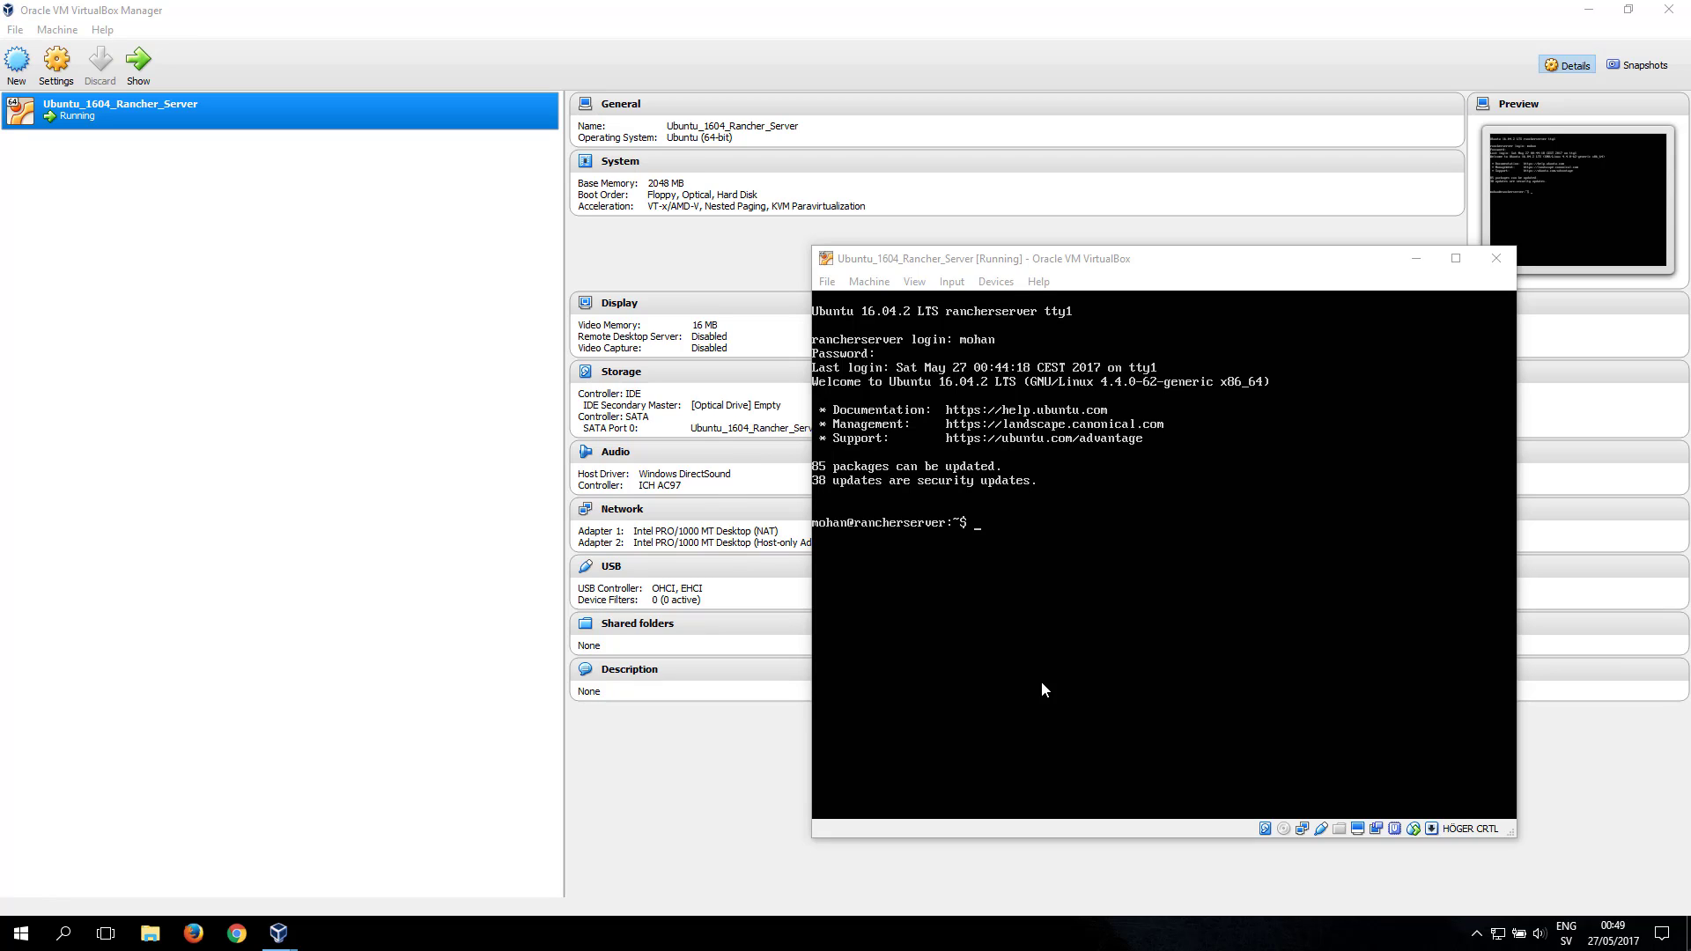
- Run 'ping google.com' in the VM console and stop it after 7 replies with 0% loss
left_click(1042, 680)
type("p")
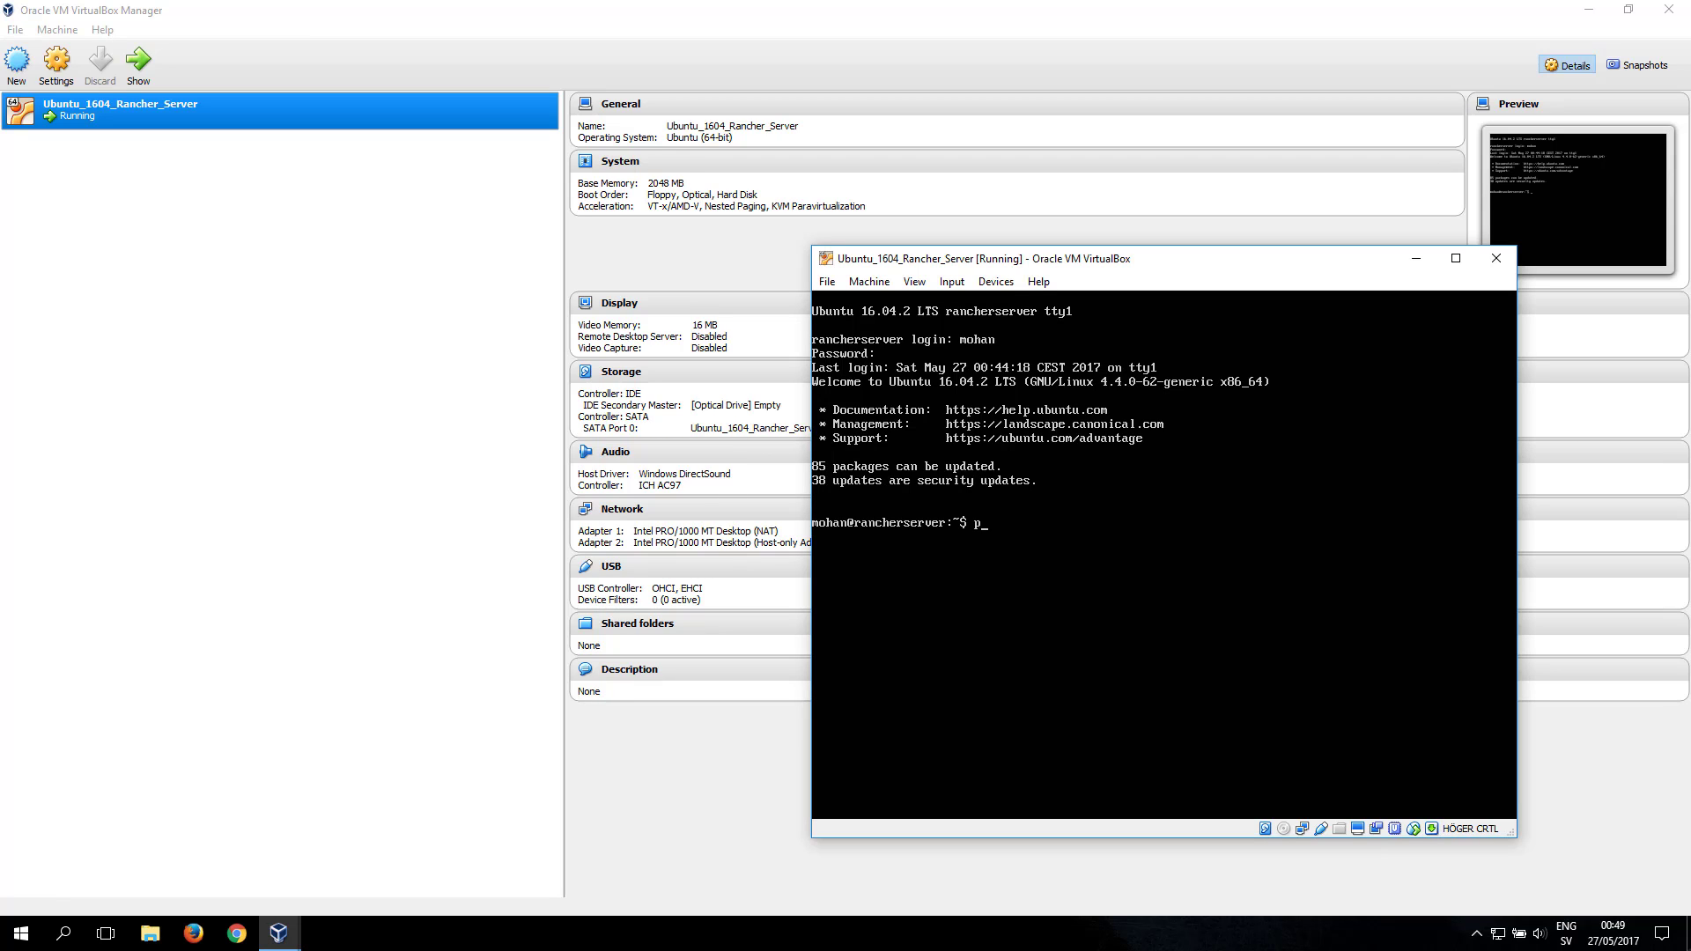
type("ing google.com")
key("Return")
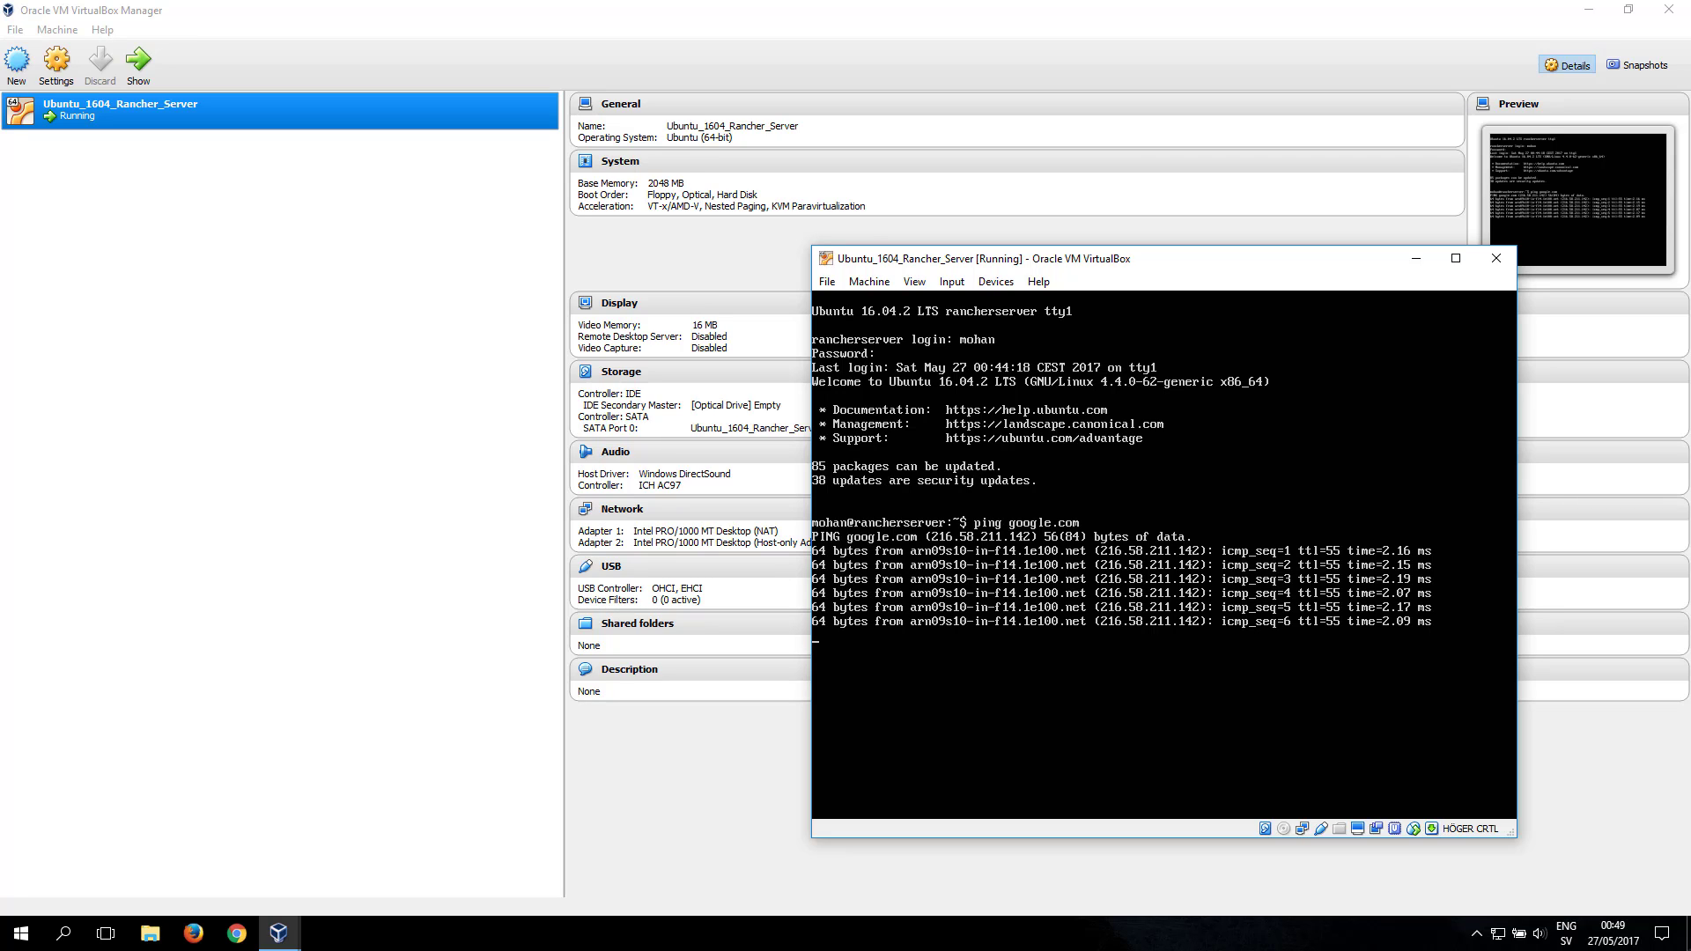
key("ctrl+c")
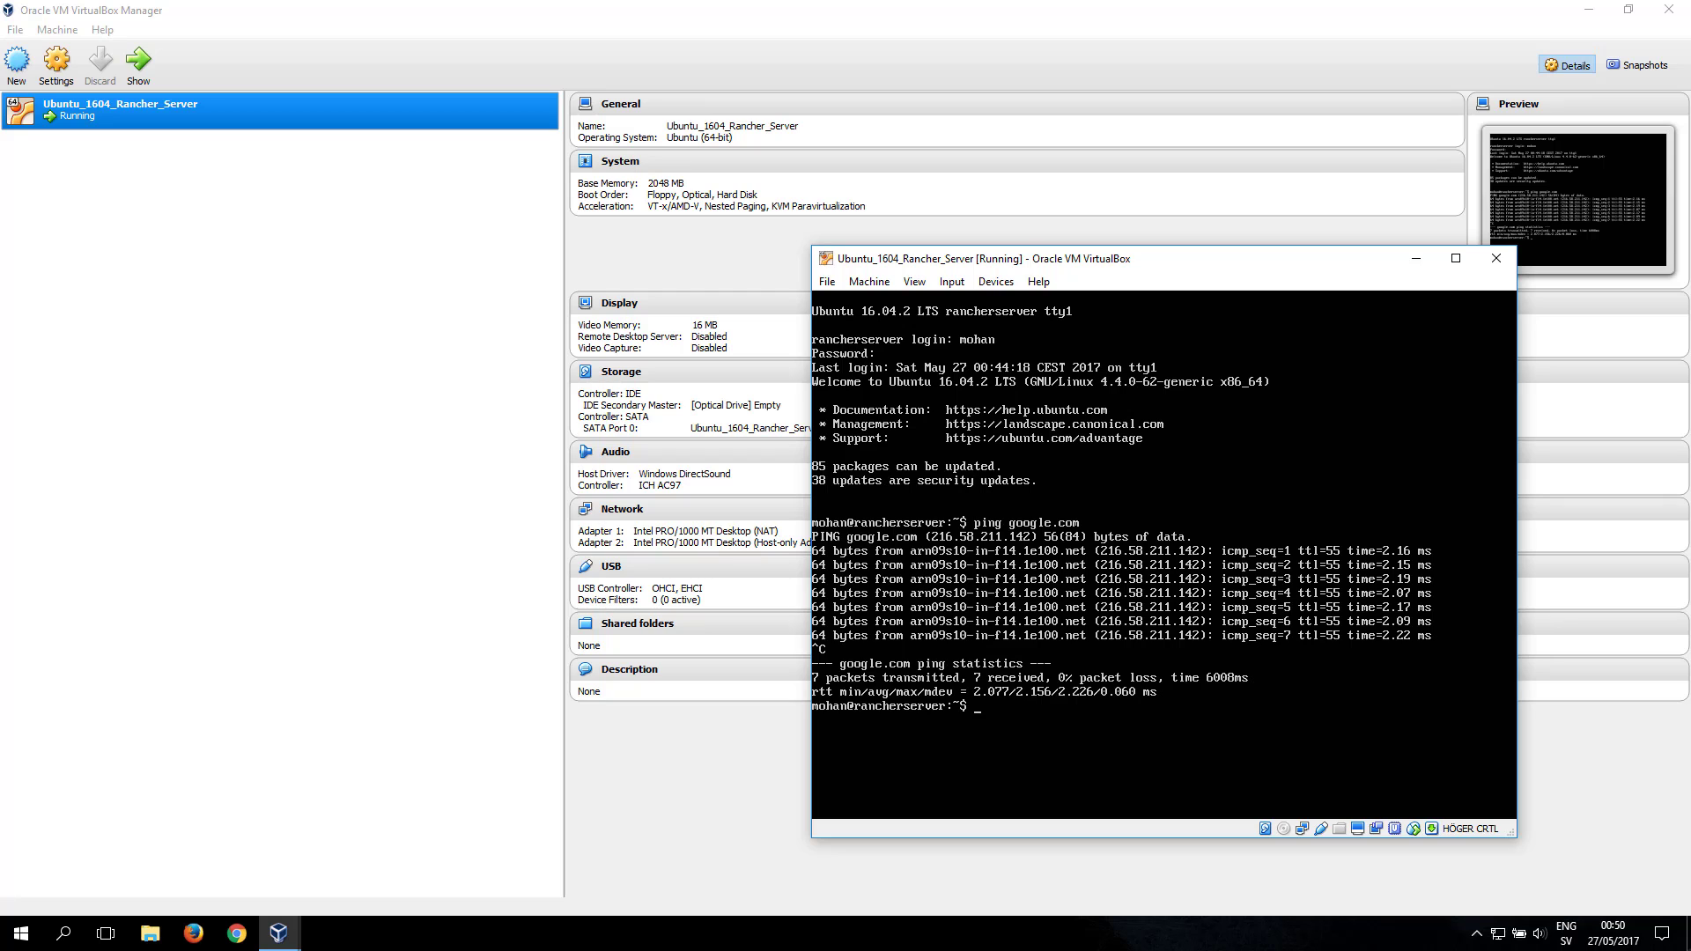
- Run ipconfig in a Windows Command Prompt to show Ethernet 192.168.2.210 and host-only adapter 192.168.56.1
left_click(11, 922)
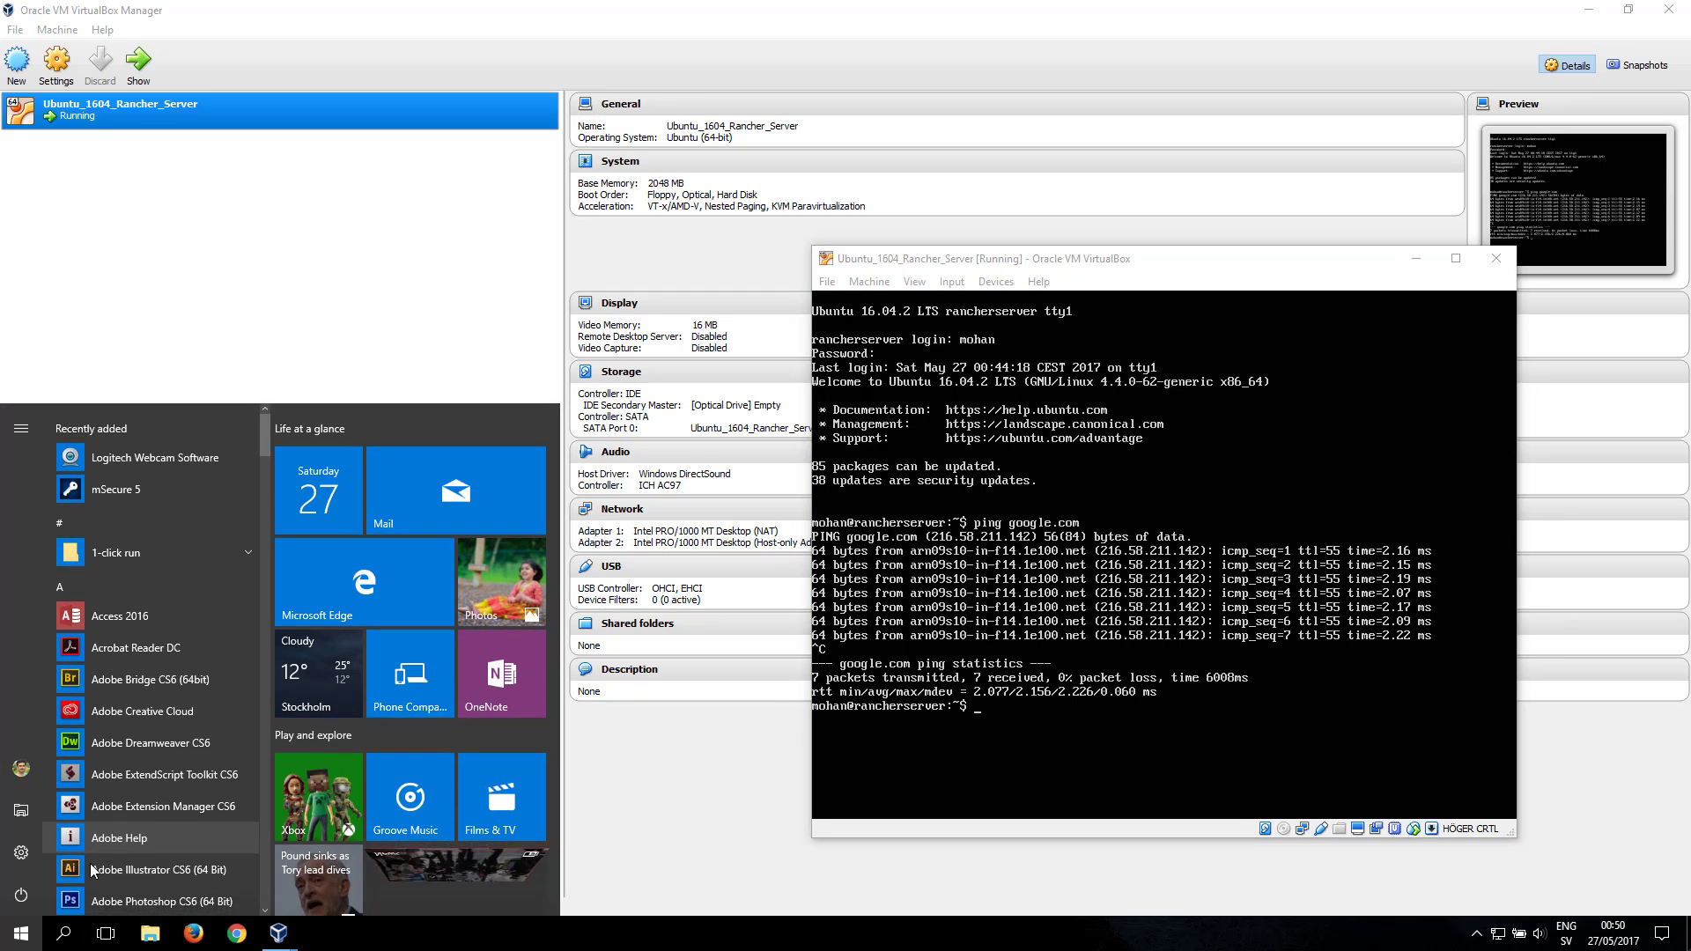
type("cmd")
key("Return")
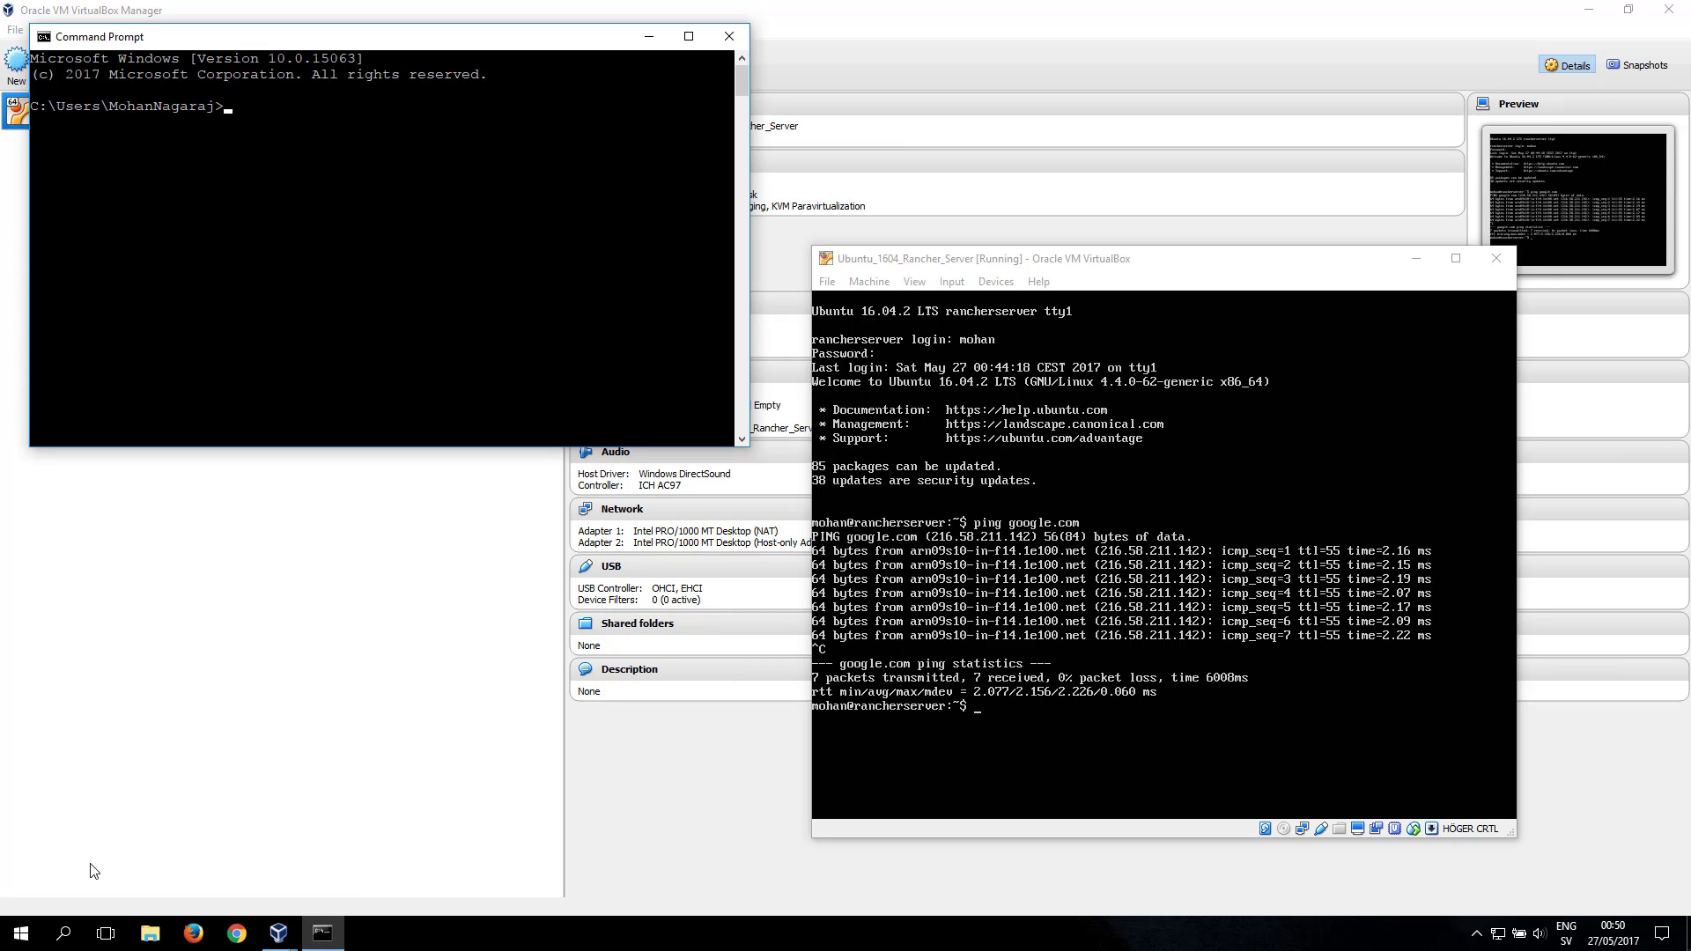
type("ipconfig")
key("Return")
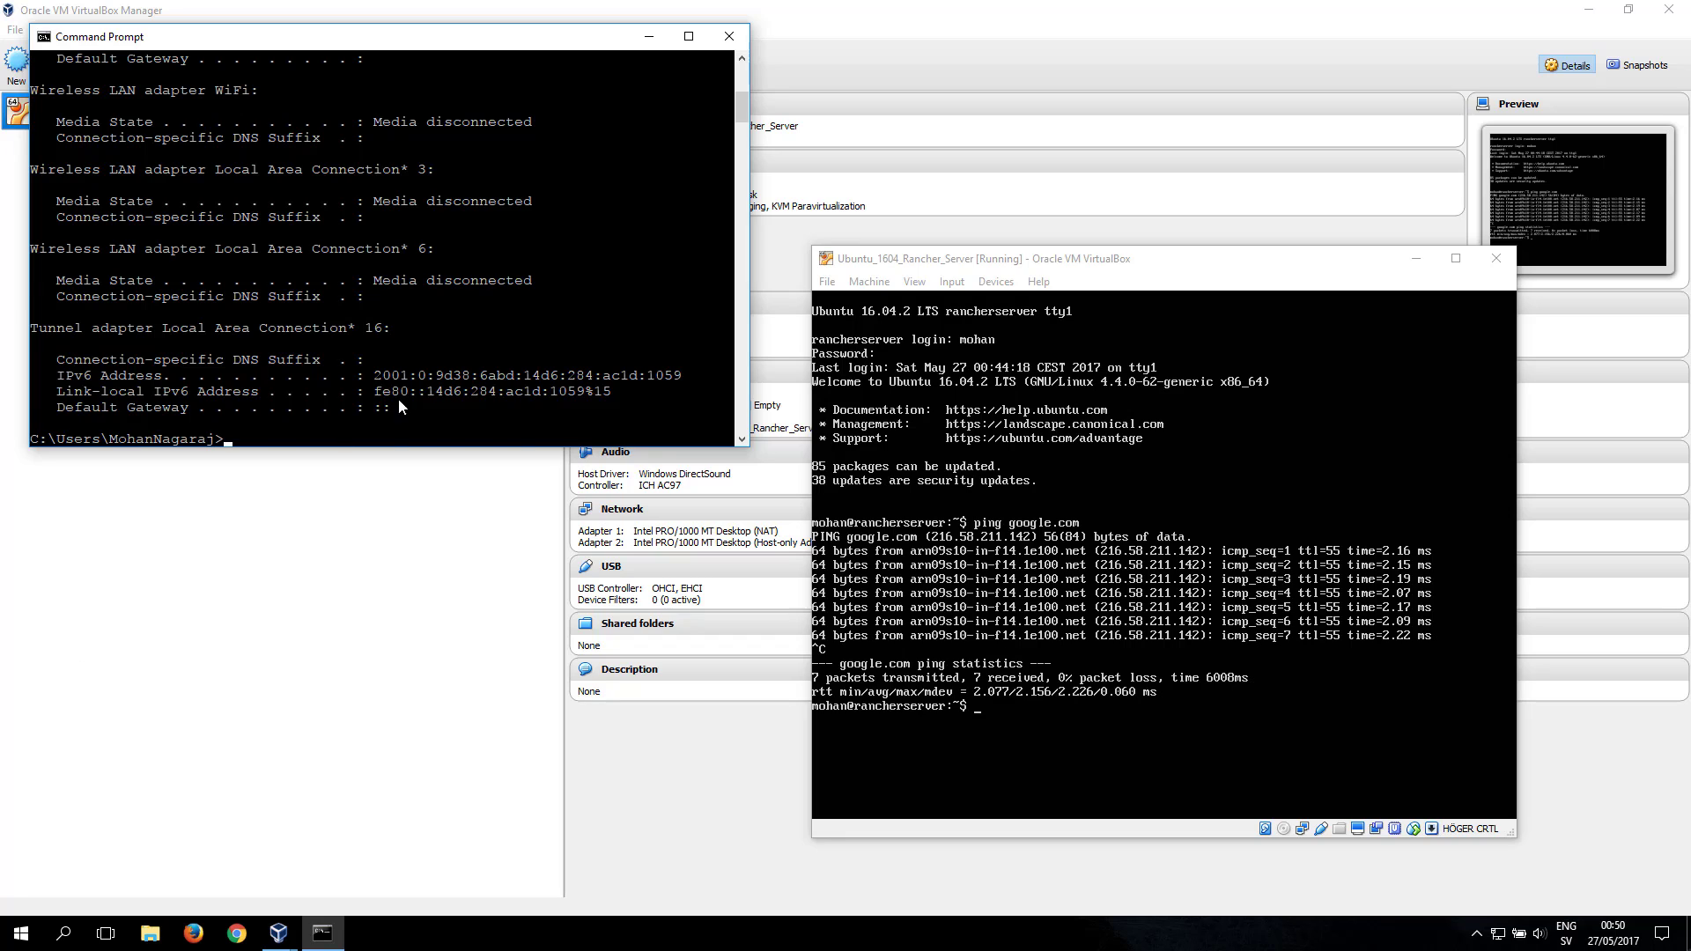
scroll(401, 395, "up", 5)
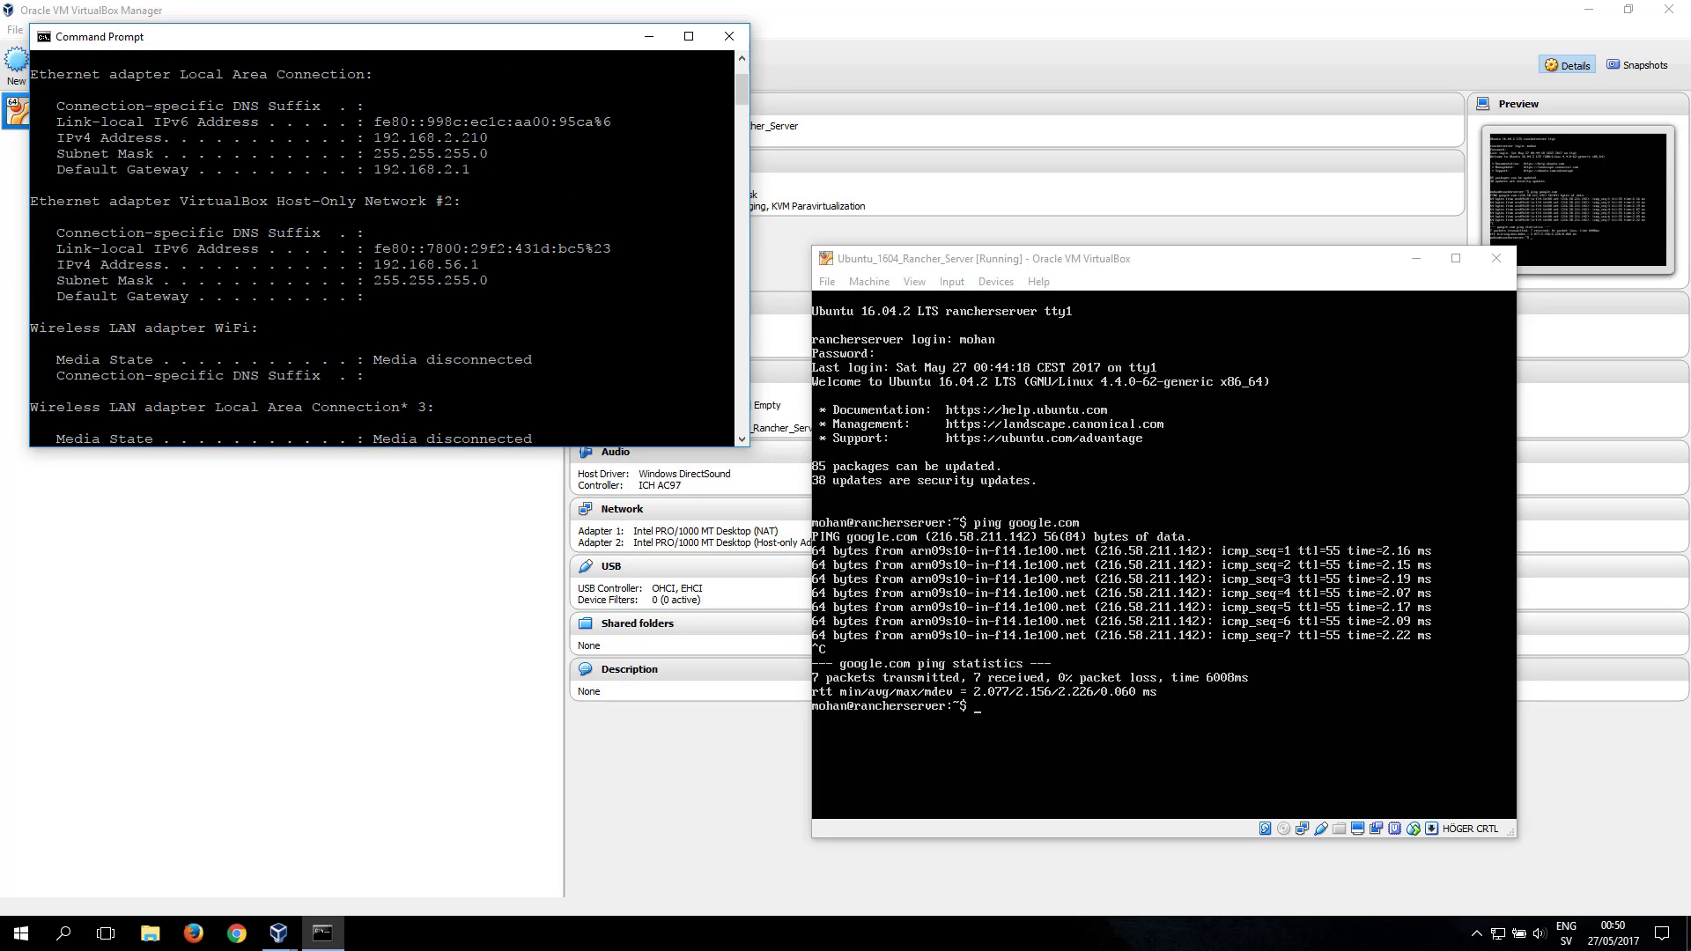
left_click(995, 634)
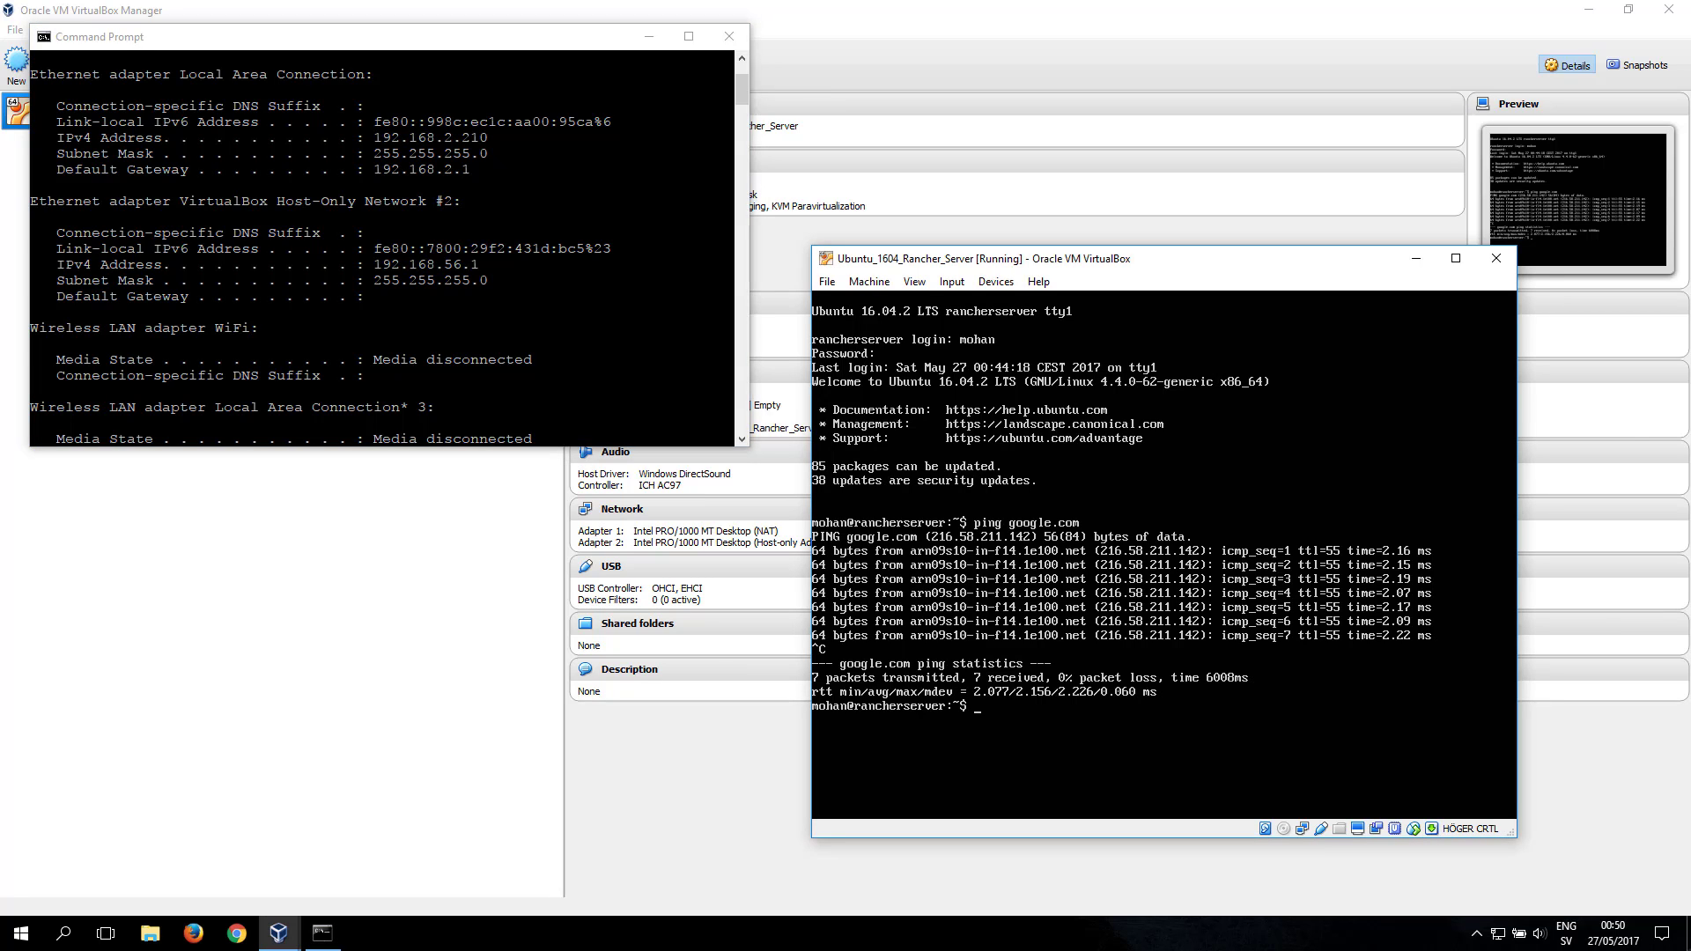
- From the VM console, ping the host at 192.168.2.210 and stop after 6 of 6 replies
type("ping 192.168.2.210")
key("Return")
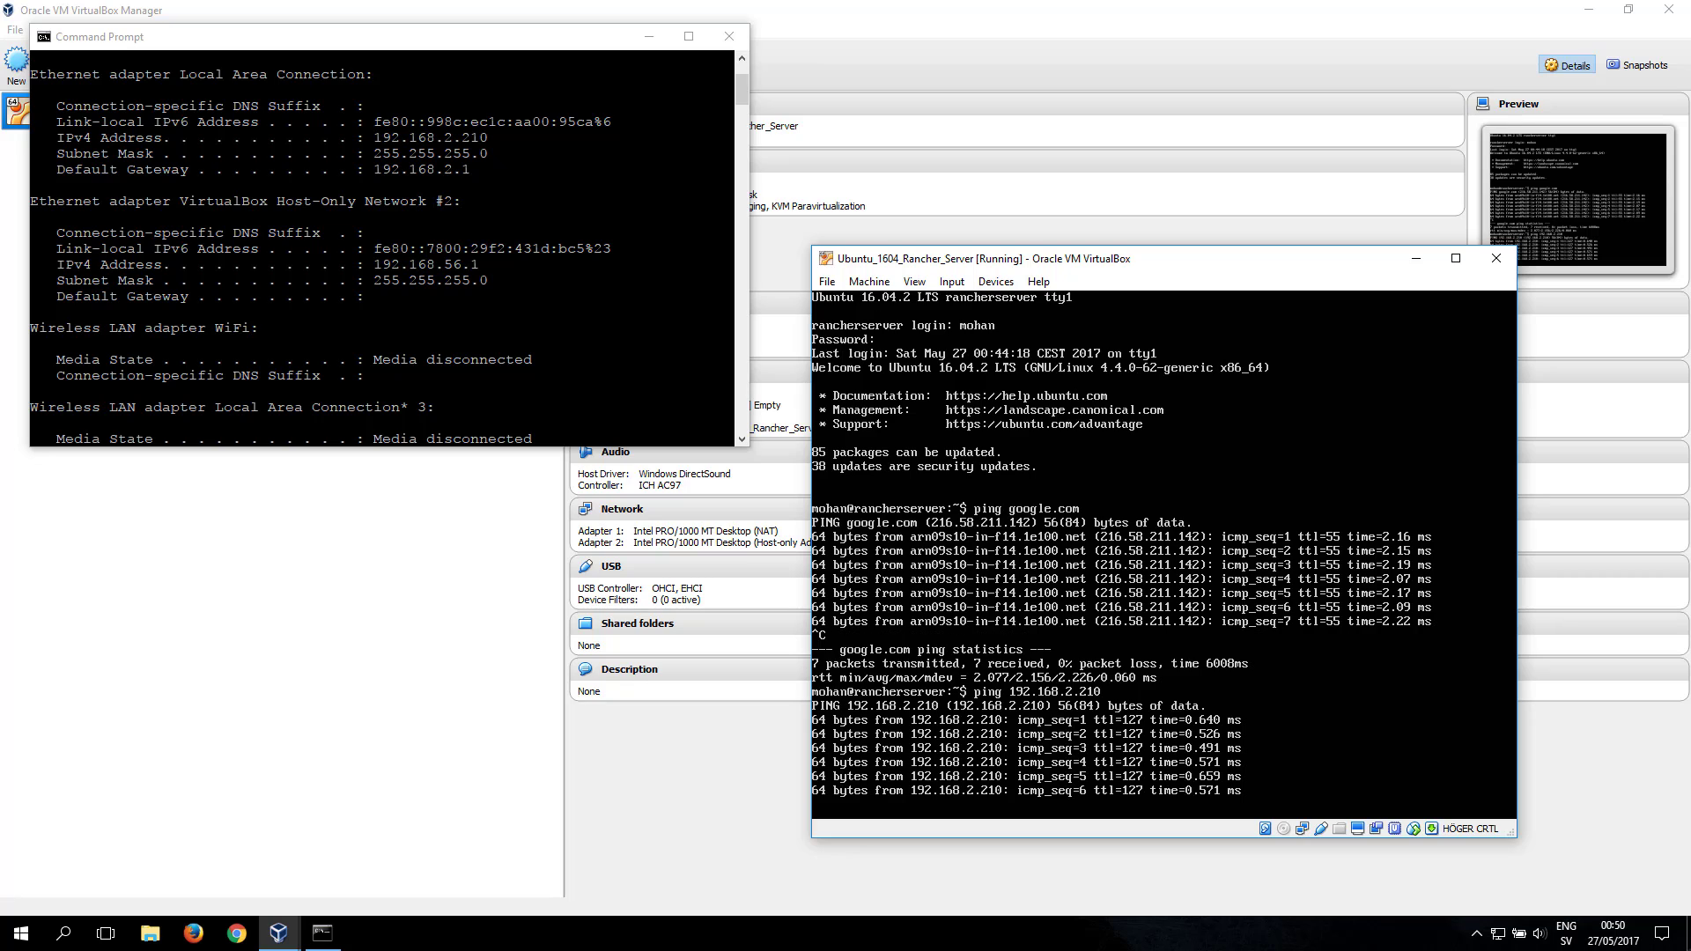
key("ctrl+c")
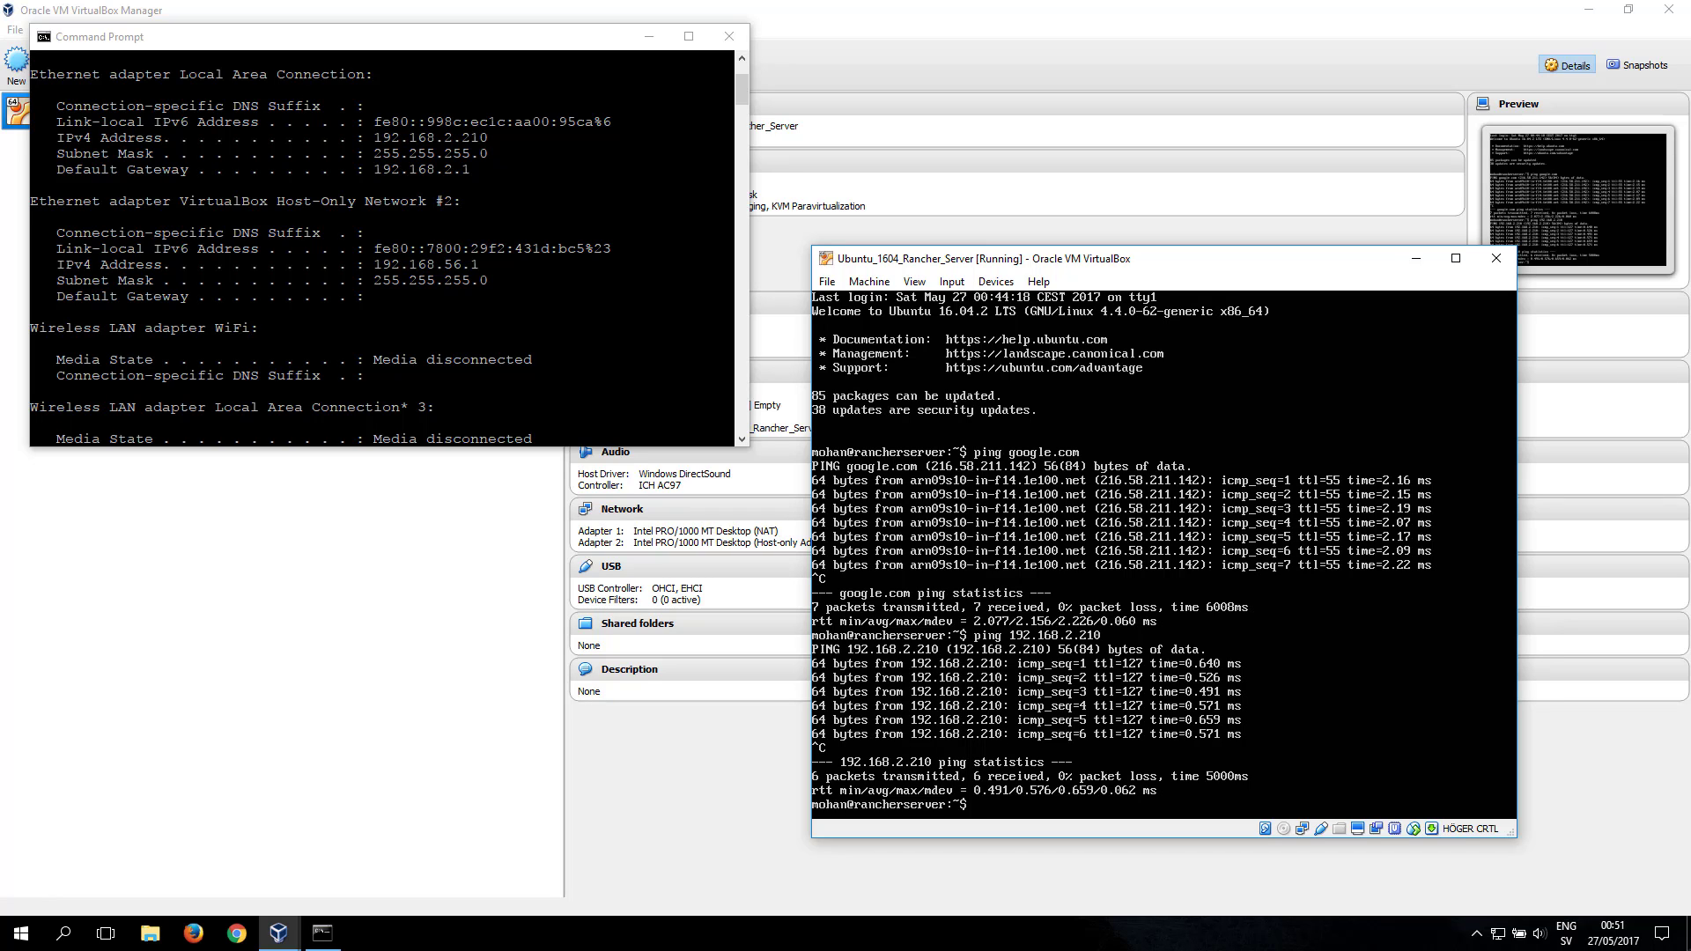
- Run ifconfig in the VM, showing enp0s3 at 10.0.2.15 and loopback, then return to Command Prompt
type("ifconfig")
key("Return")
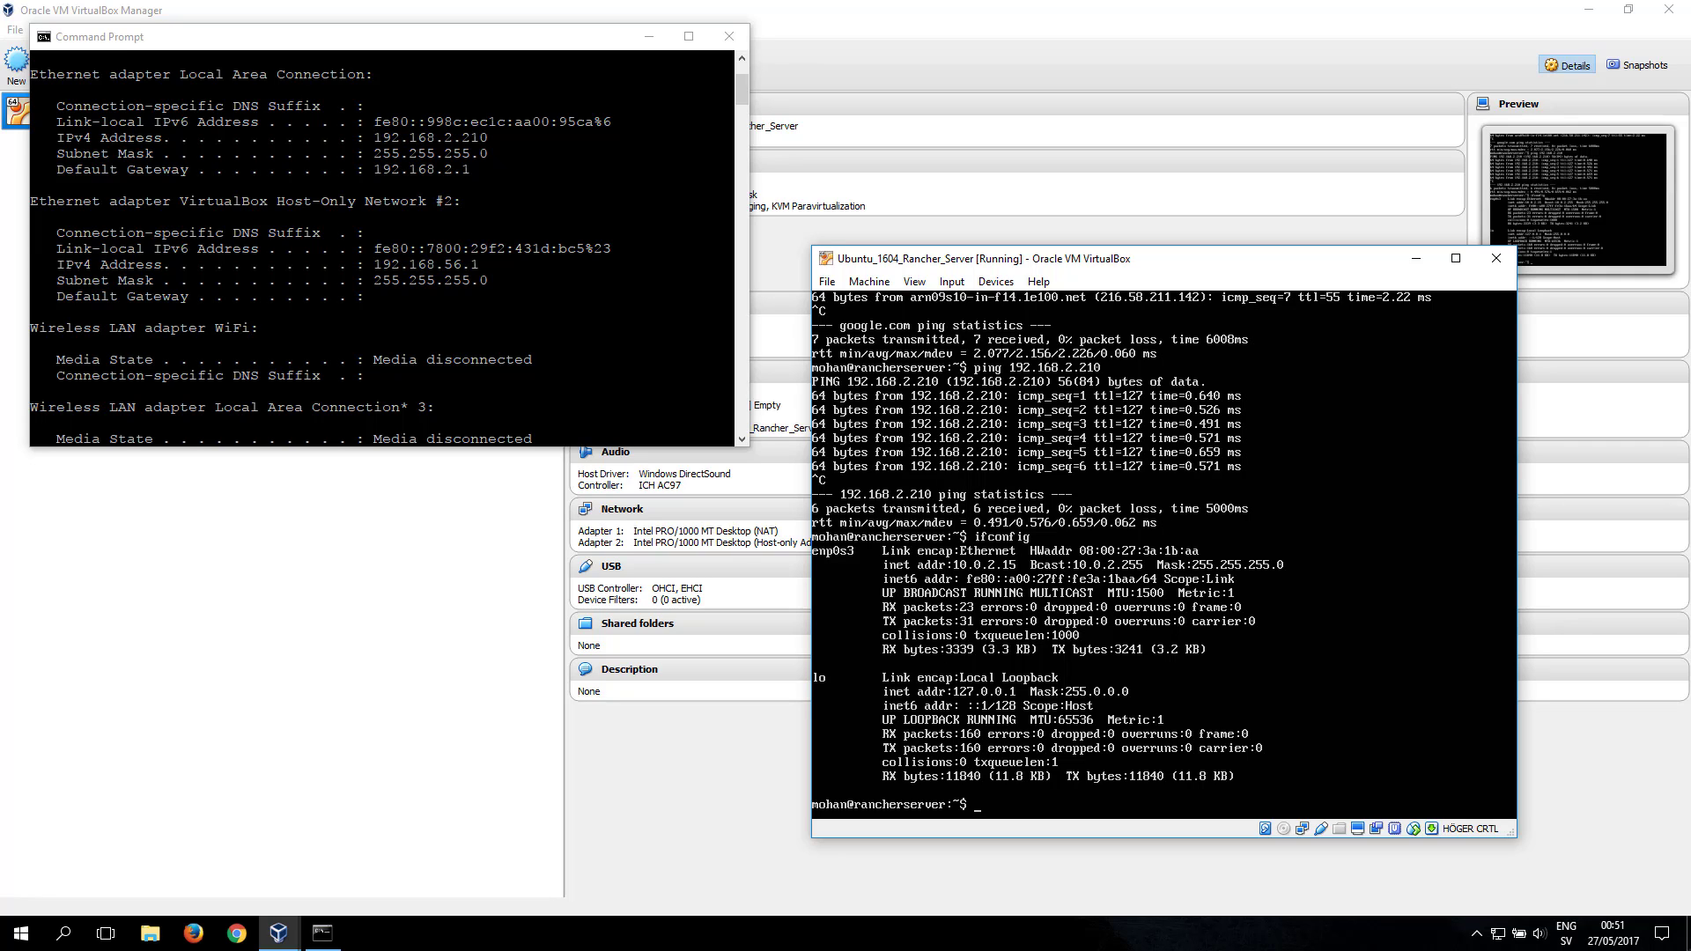
left_click(384, 314)
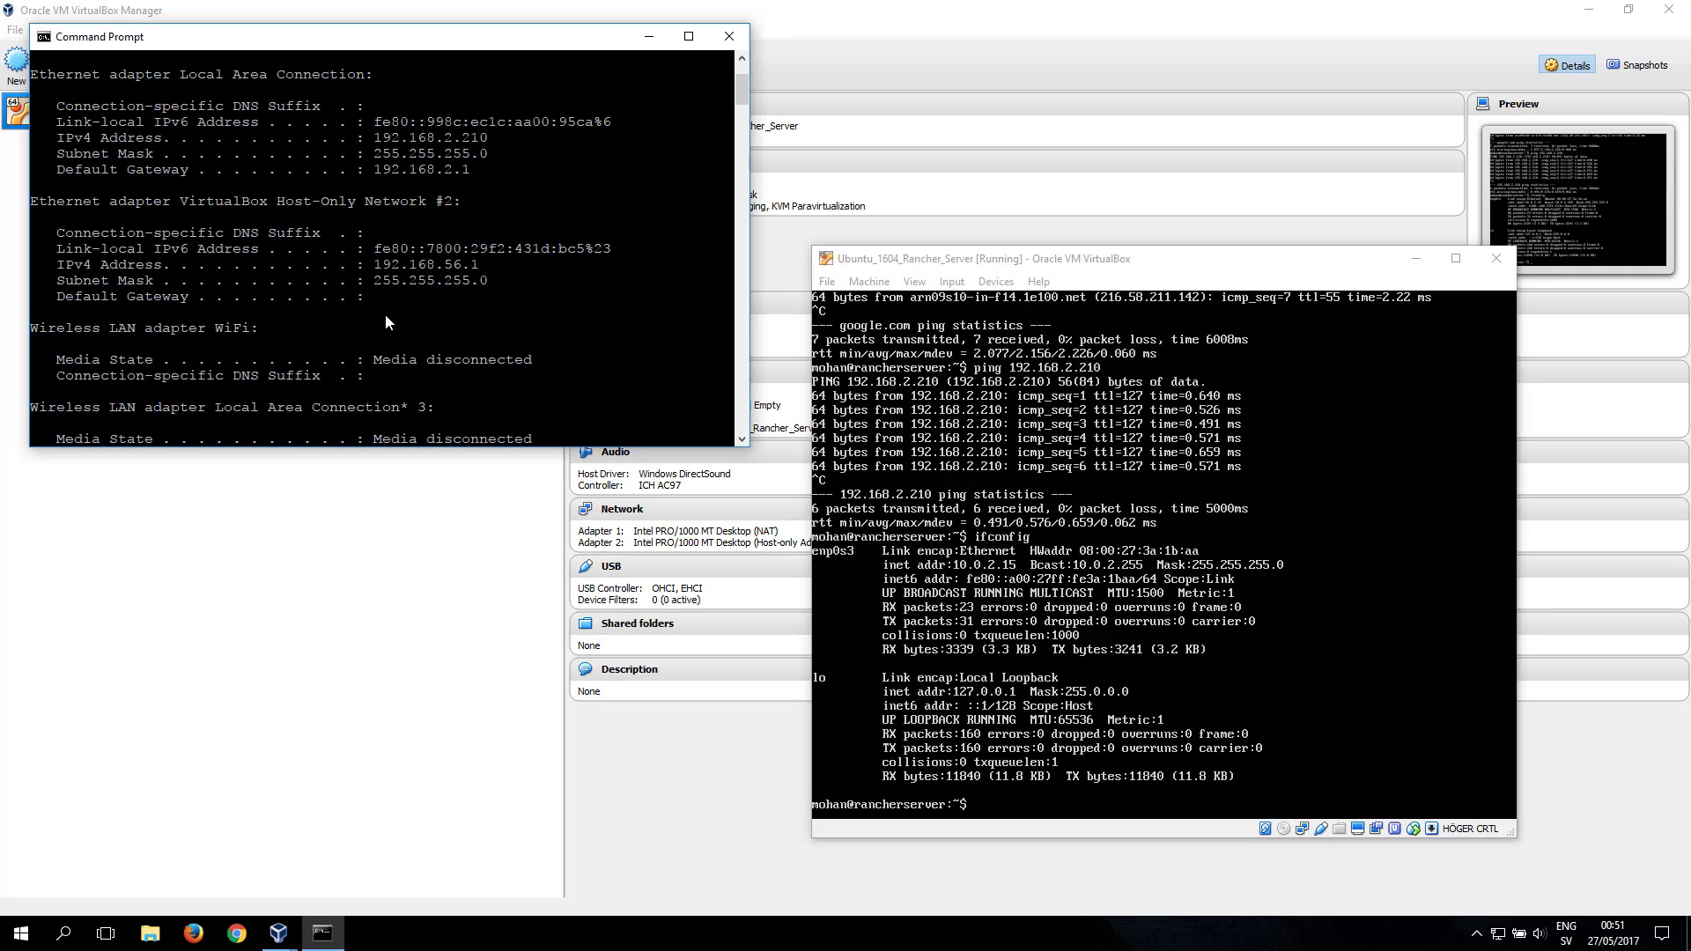
scroll(385, 313, "down", 5)
scroll(386, 315, "down", 3)
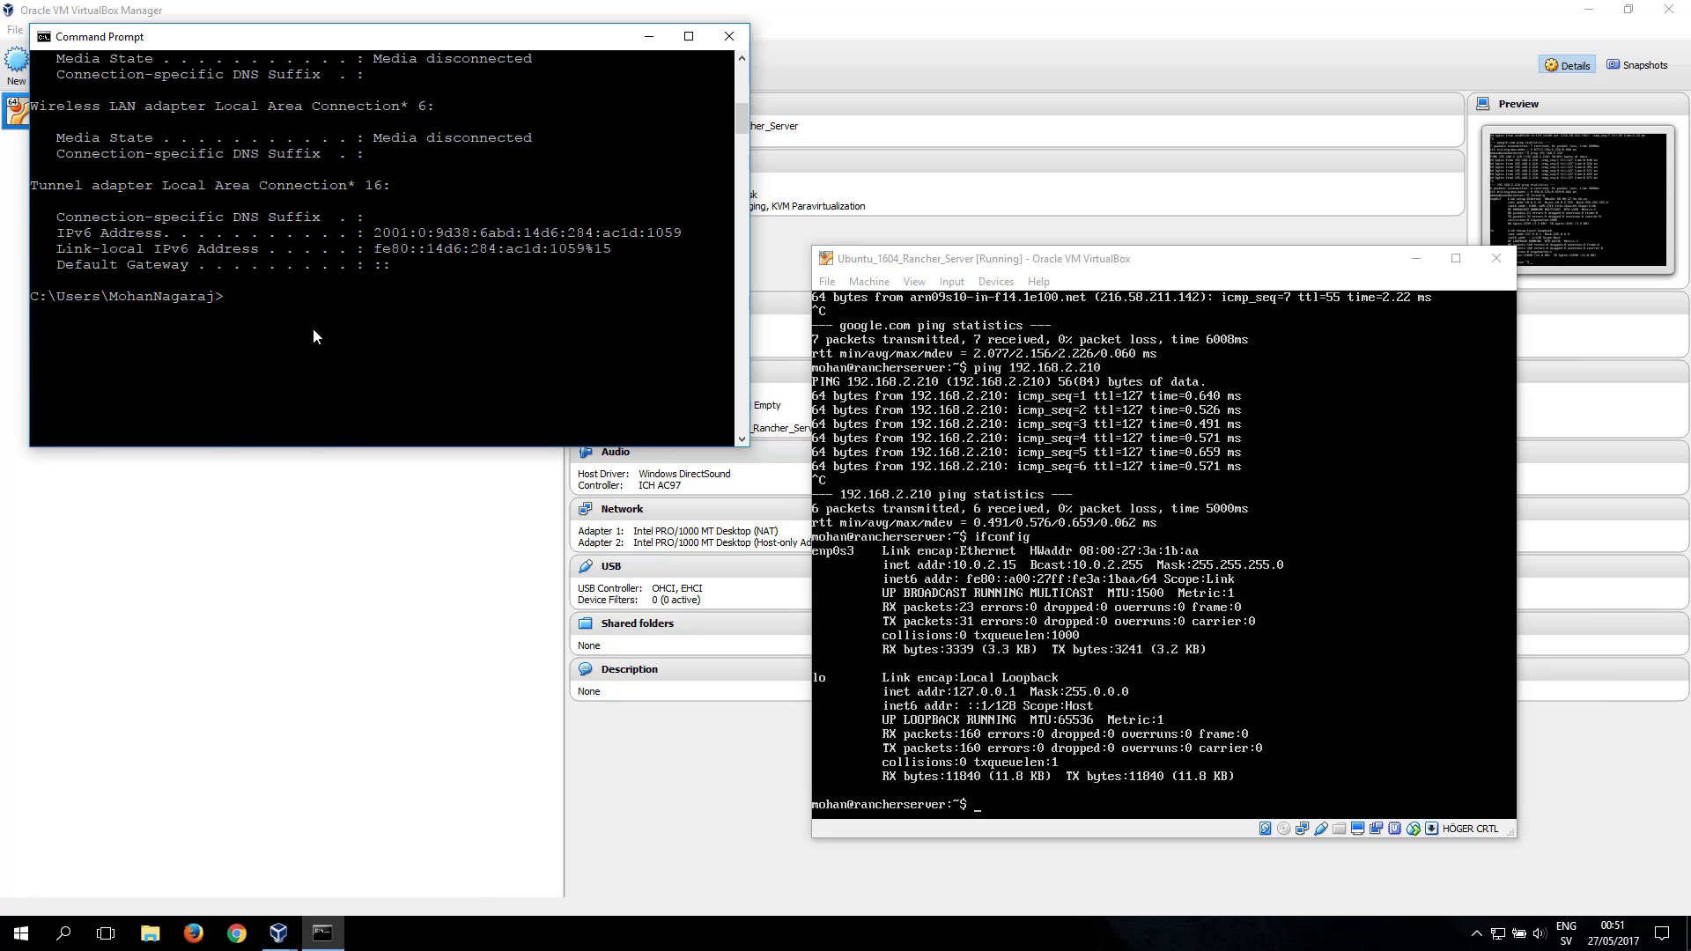
- Ping the VM's NAT address 10.0.2.15 from Windows; all four requests time out
type("ping 10.0.2.15")
key("Return")
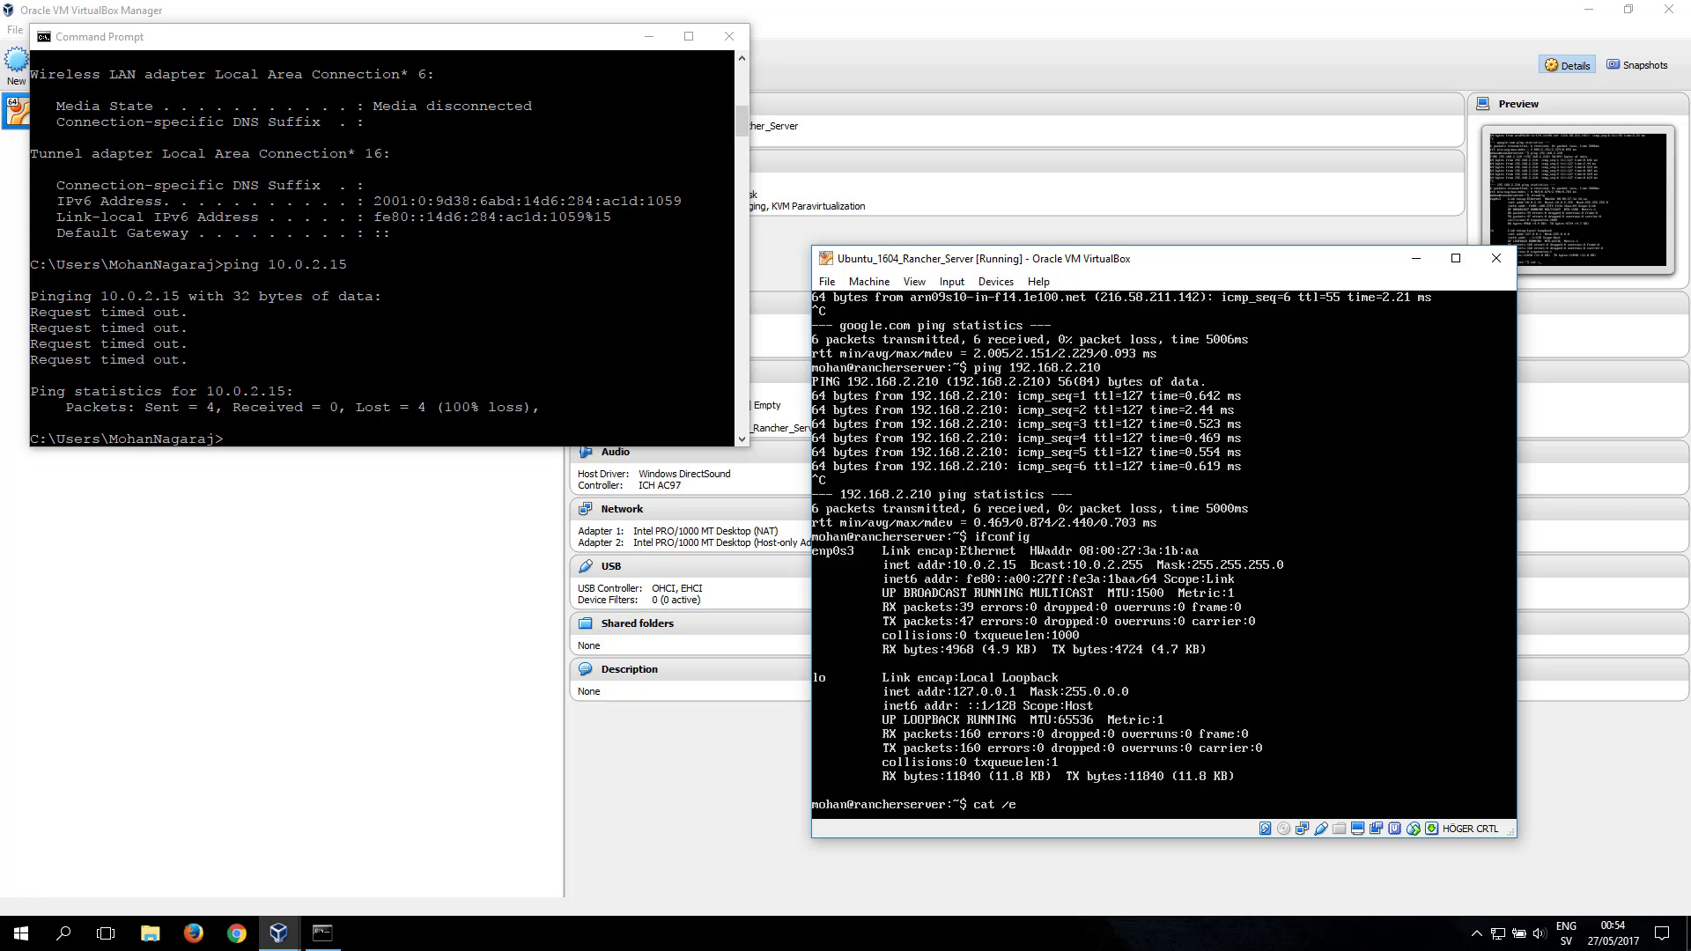
- Print /etc/network/interfaces, which shows only loopback and DHCP on enp0s3, and prepare the sudo vi command
type("network/interfaces")
key("Return")
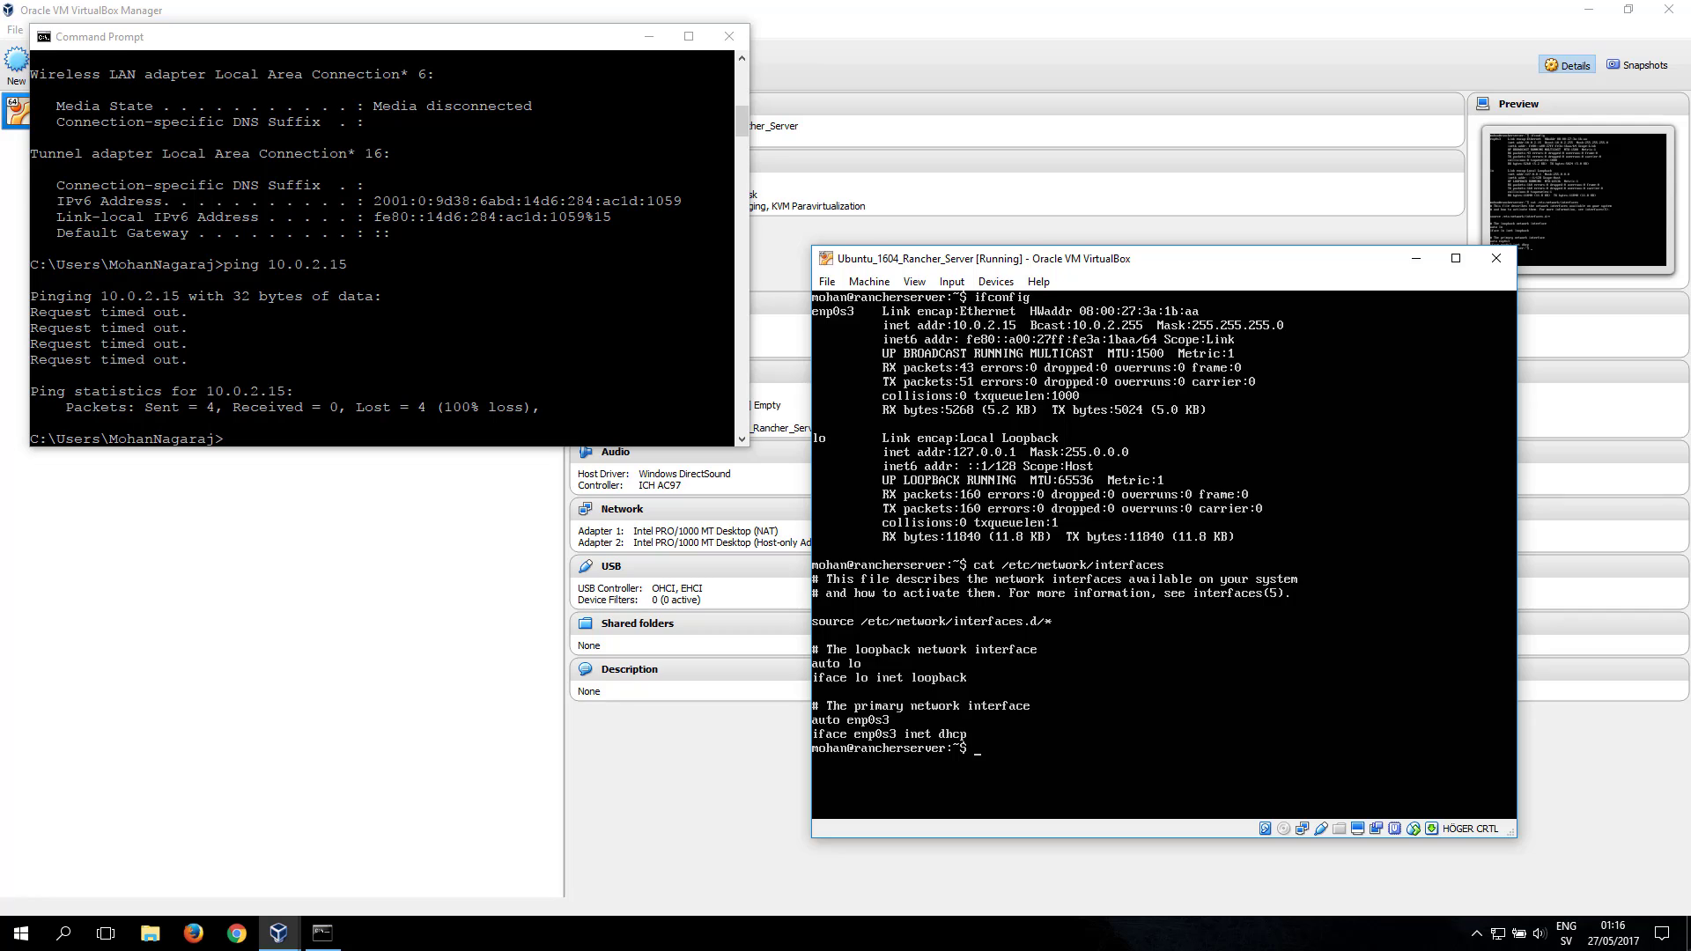
type("sudo vi /etc/network/interfaces")
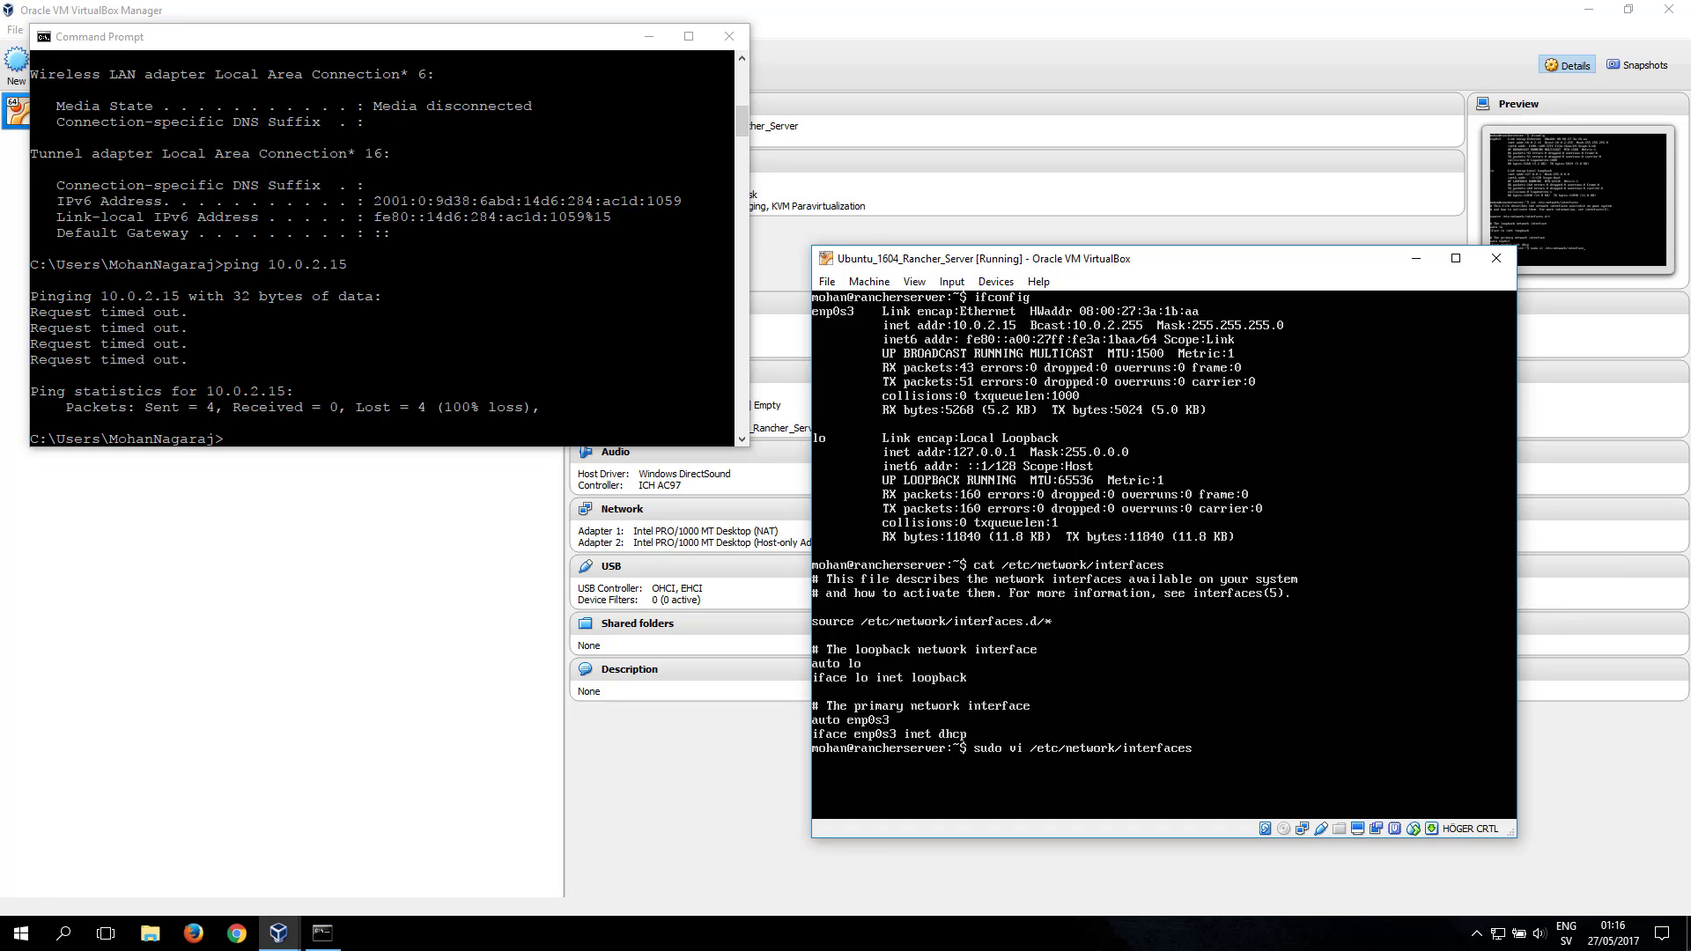
- Open the interfaces file in vi as root and append 'auto enp0s8' and 'iface enp0s8 inet static' lines
key("Return")
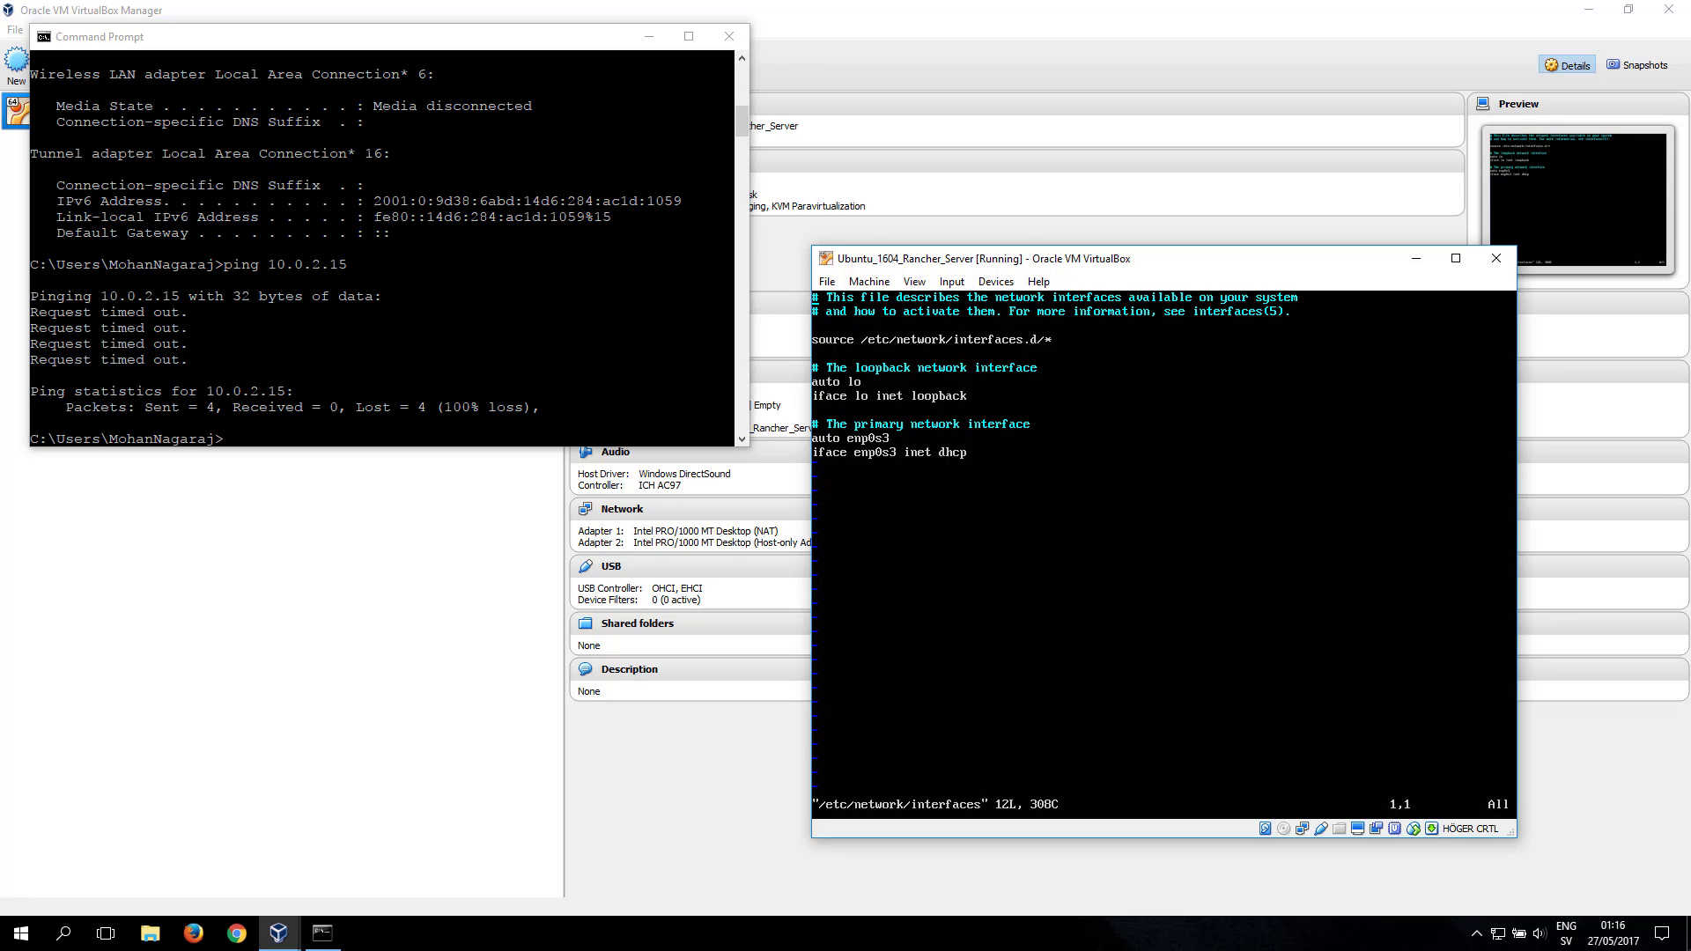
key("i")
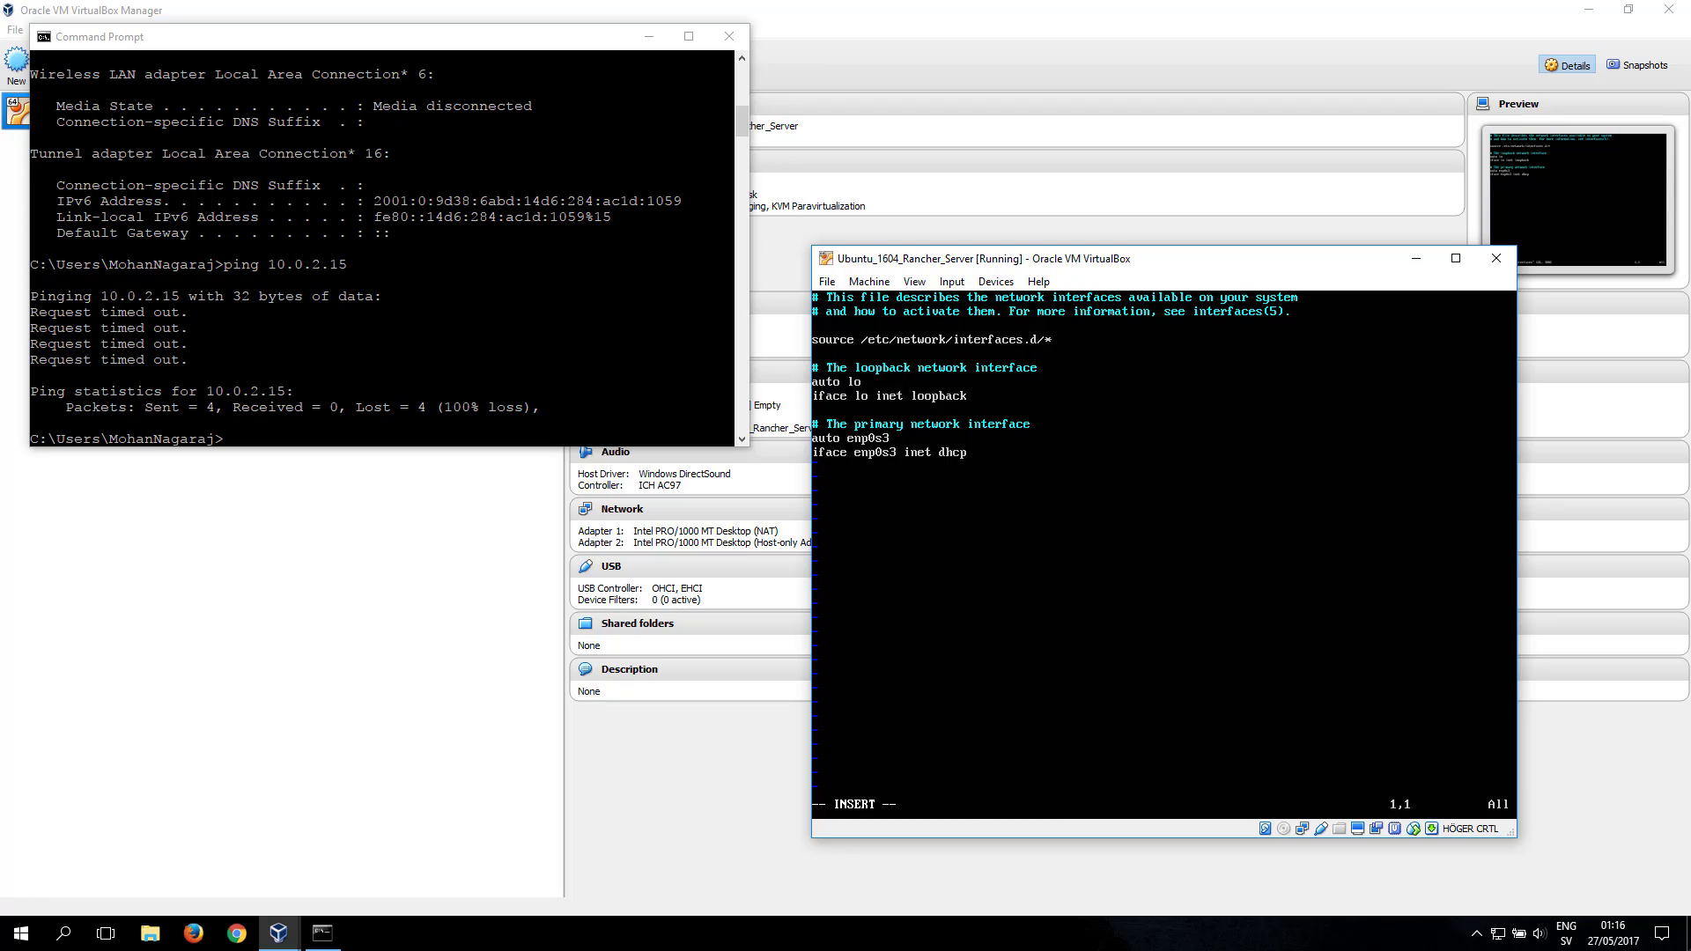
key("Down")
key("Down")
key("Down")
key("Down")
key("Down")
key("Down")
key("Down")
key("Down")
key("Down")
key("Down")
key("Down")
key("End")
key("Return")
type("auto")
type(" enp0")
type("iface")
type(" en")
type("p0s8 ")
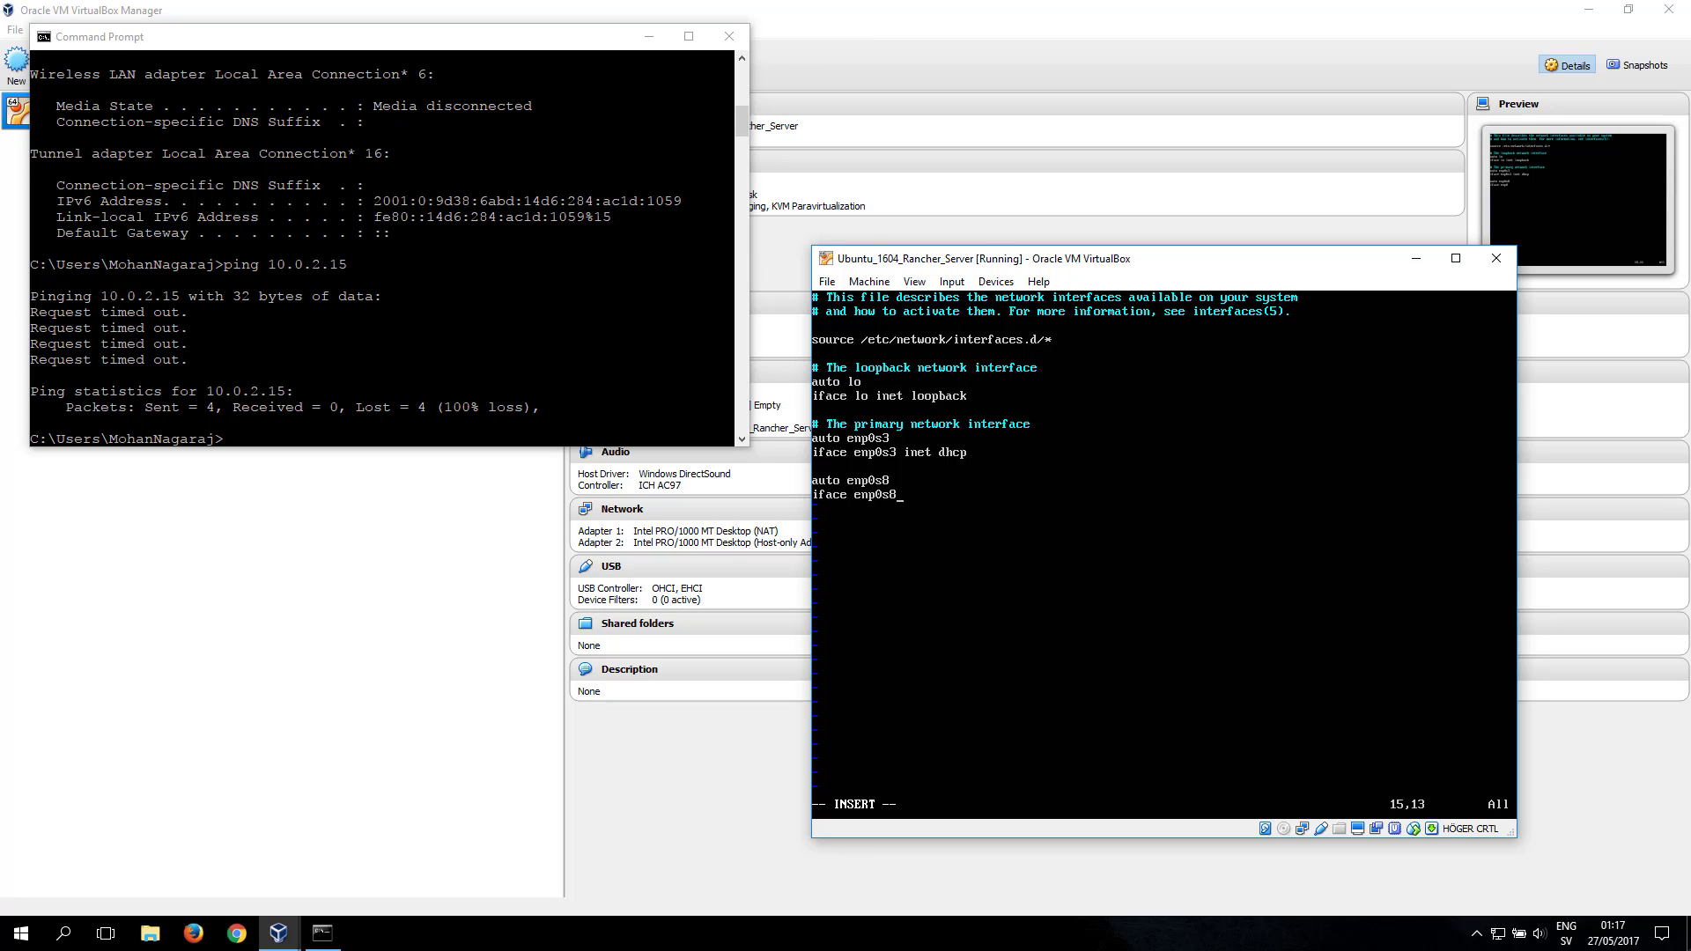
type("inet static")
- Add address 192.168.56.101 and netmask 255.255.255.0 lines, then save the file with :wq!
key("Return")
type("address 192.168.56")
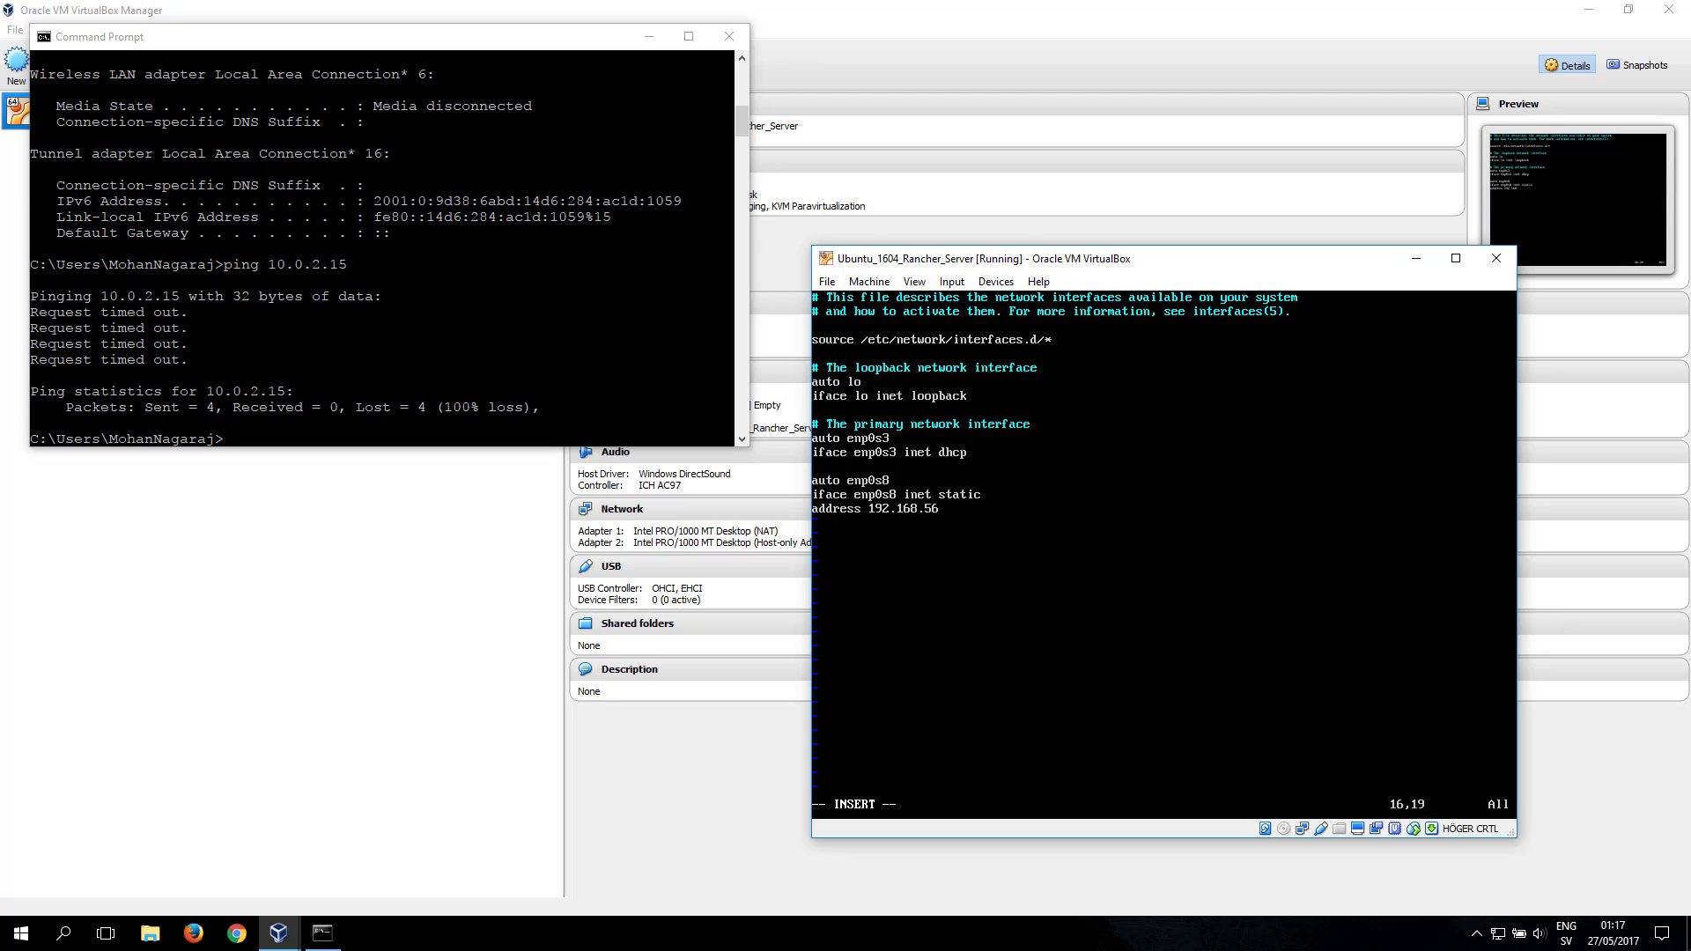
type(".101")
key("Return")
type("netmask 255.255.255.0")
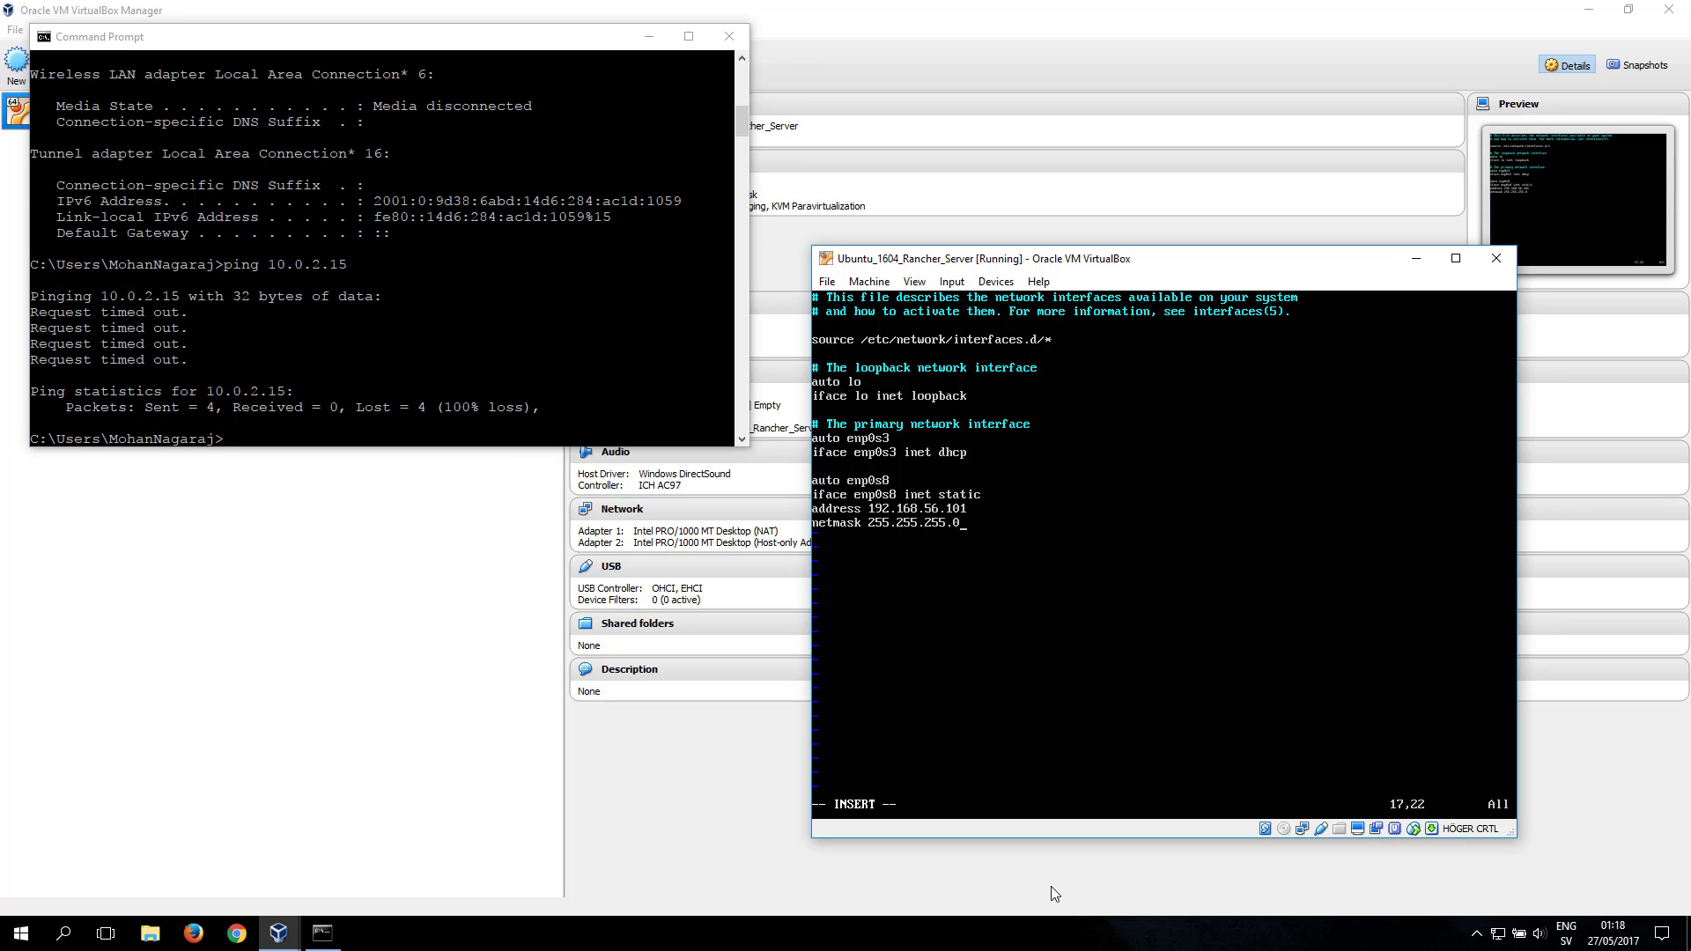
key("Escape")
type("wq!")
key("Return")
- Verify the saved interfaces file with cat, then reboot the server with sudo reboot
type("cat /etc/network/interfaces")
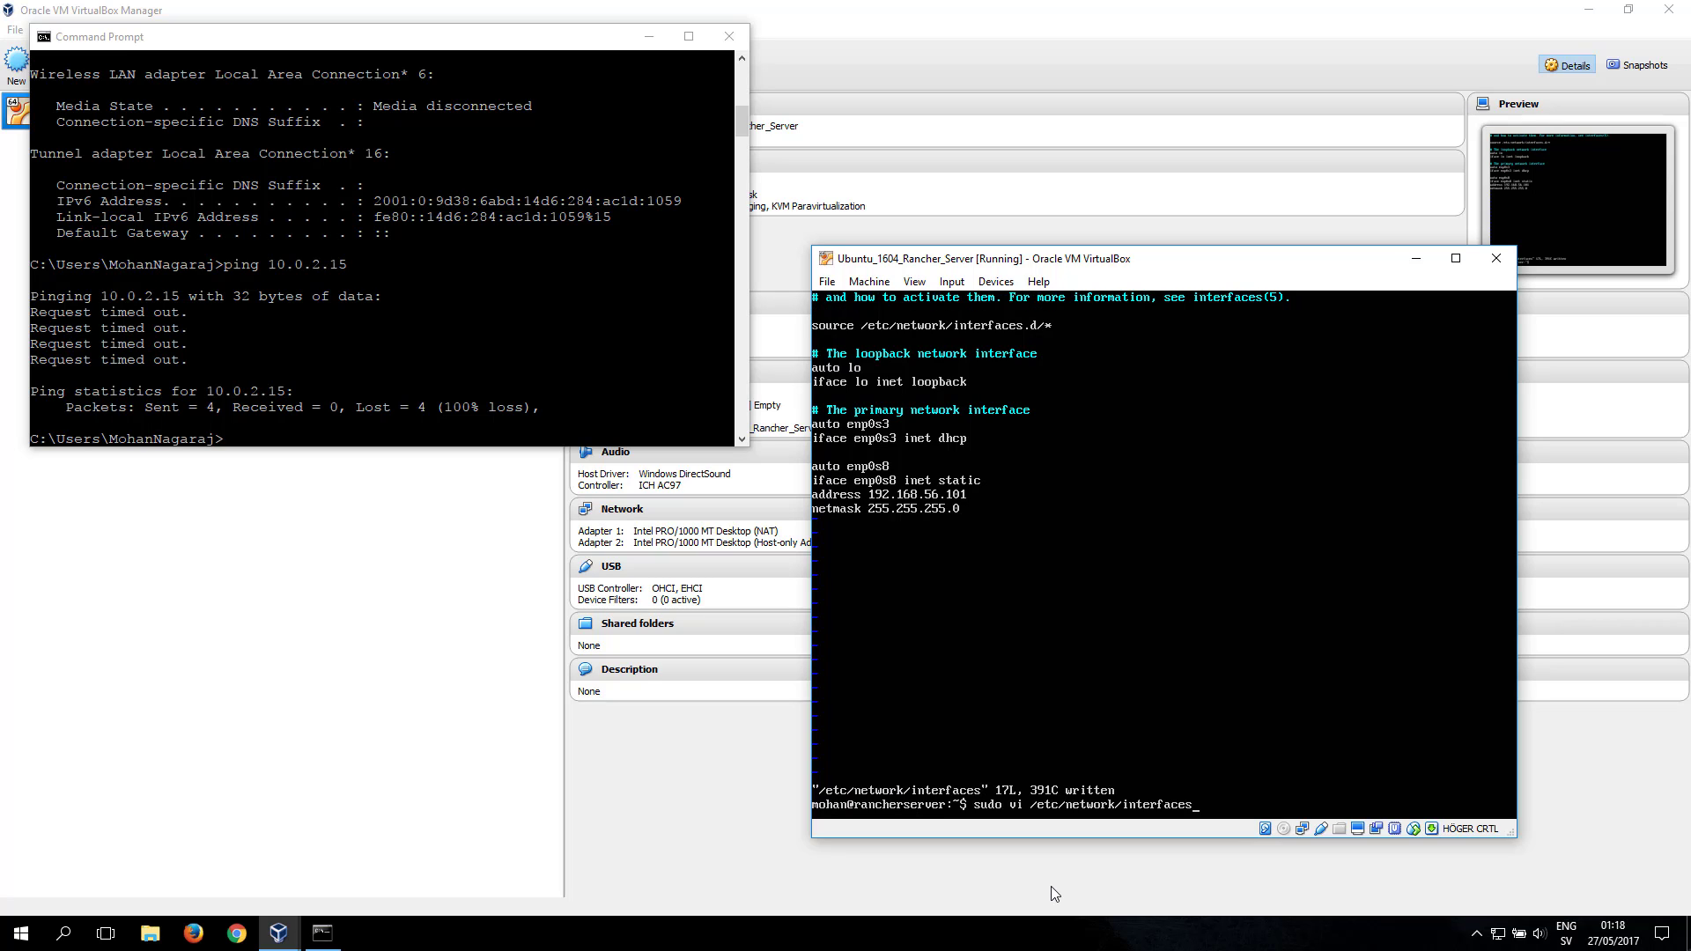
key("Return")
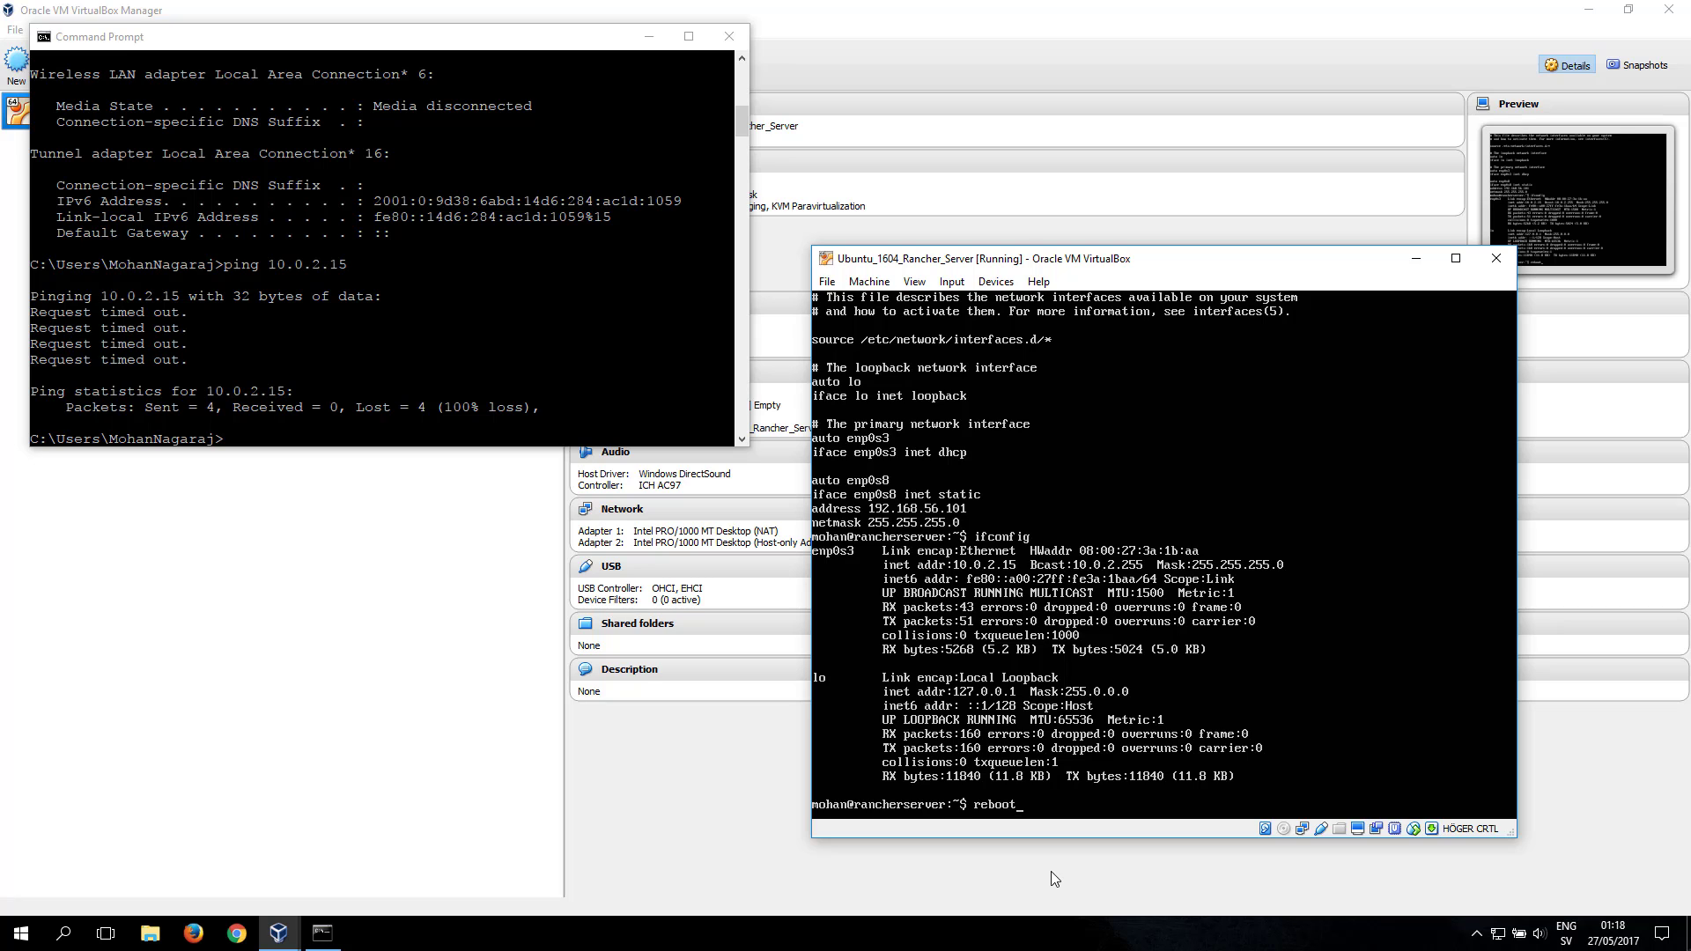
key("Return")
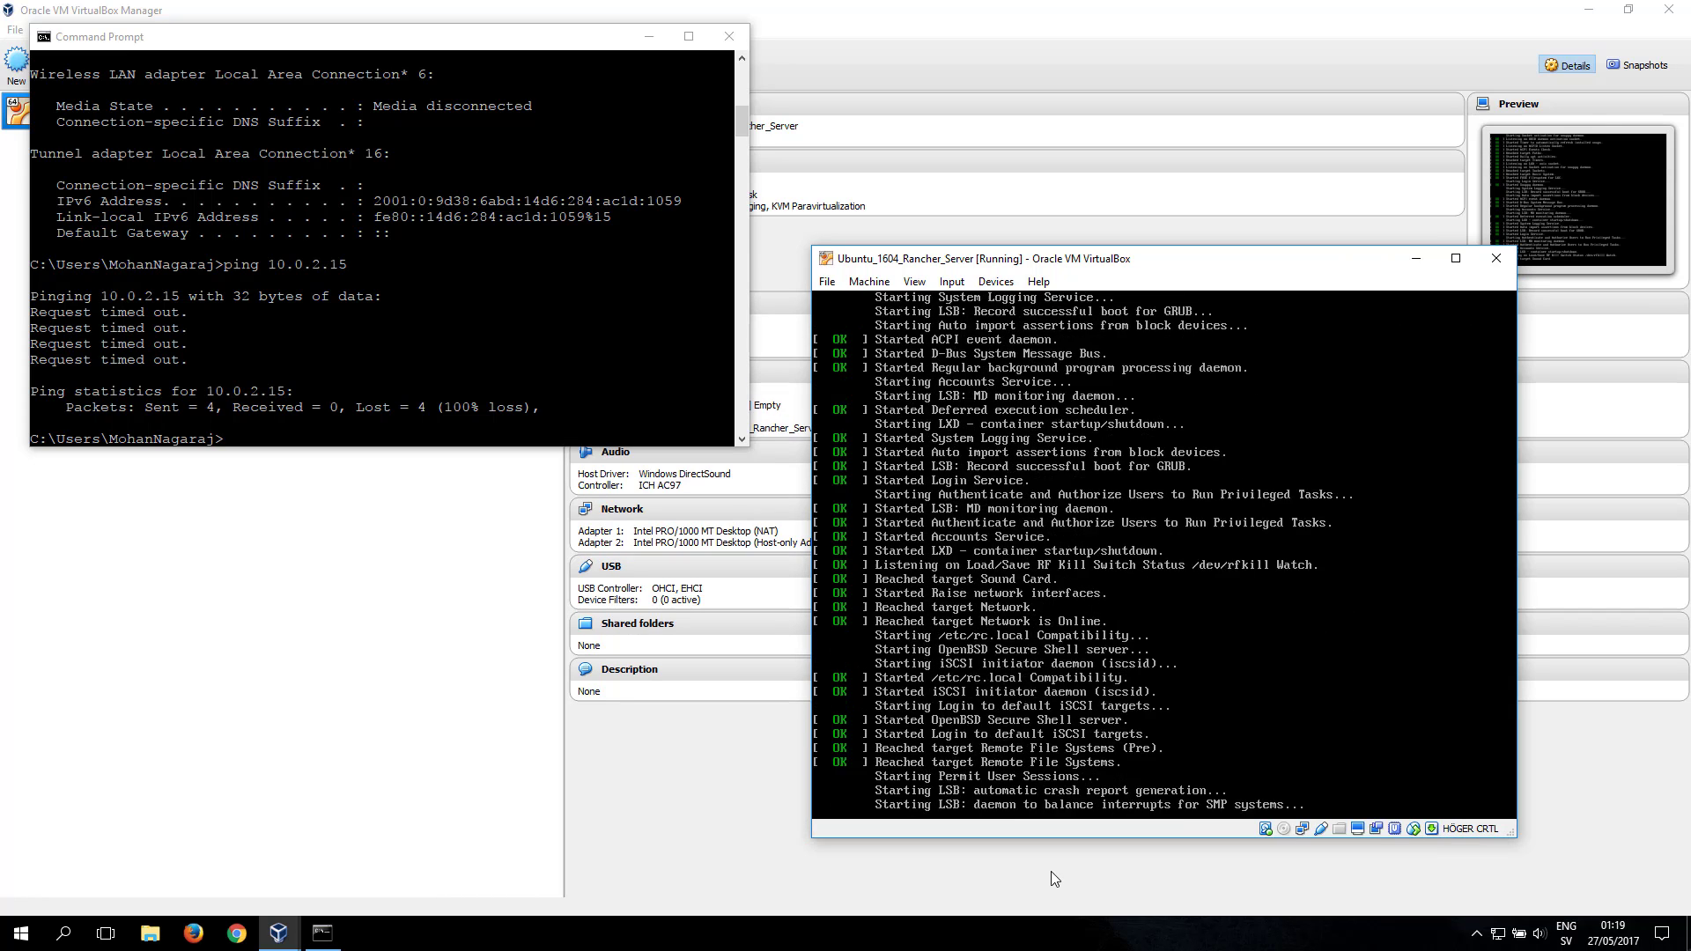
- Log back in and run ifconfig, confirming enp0s8 is up at 192.168.56.101
type("mohan")
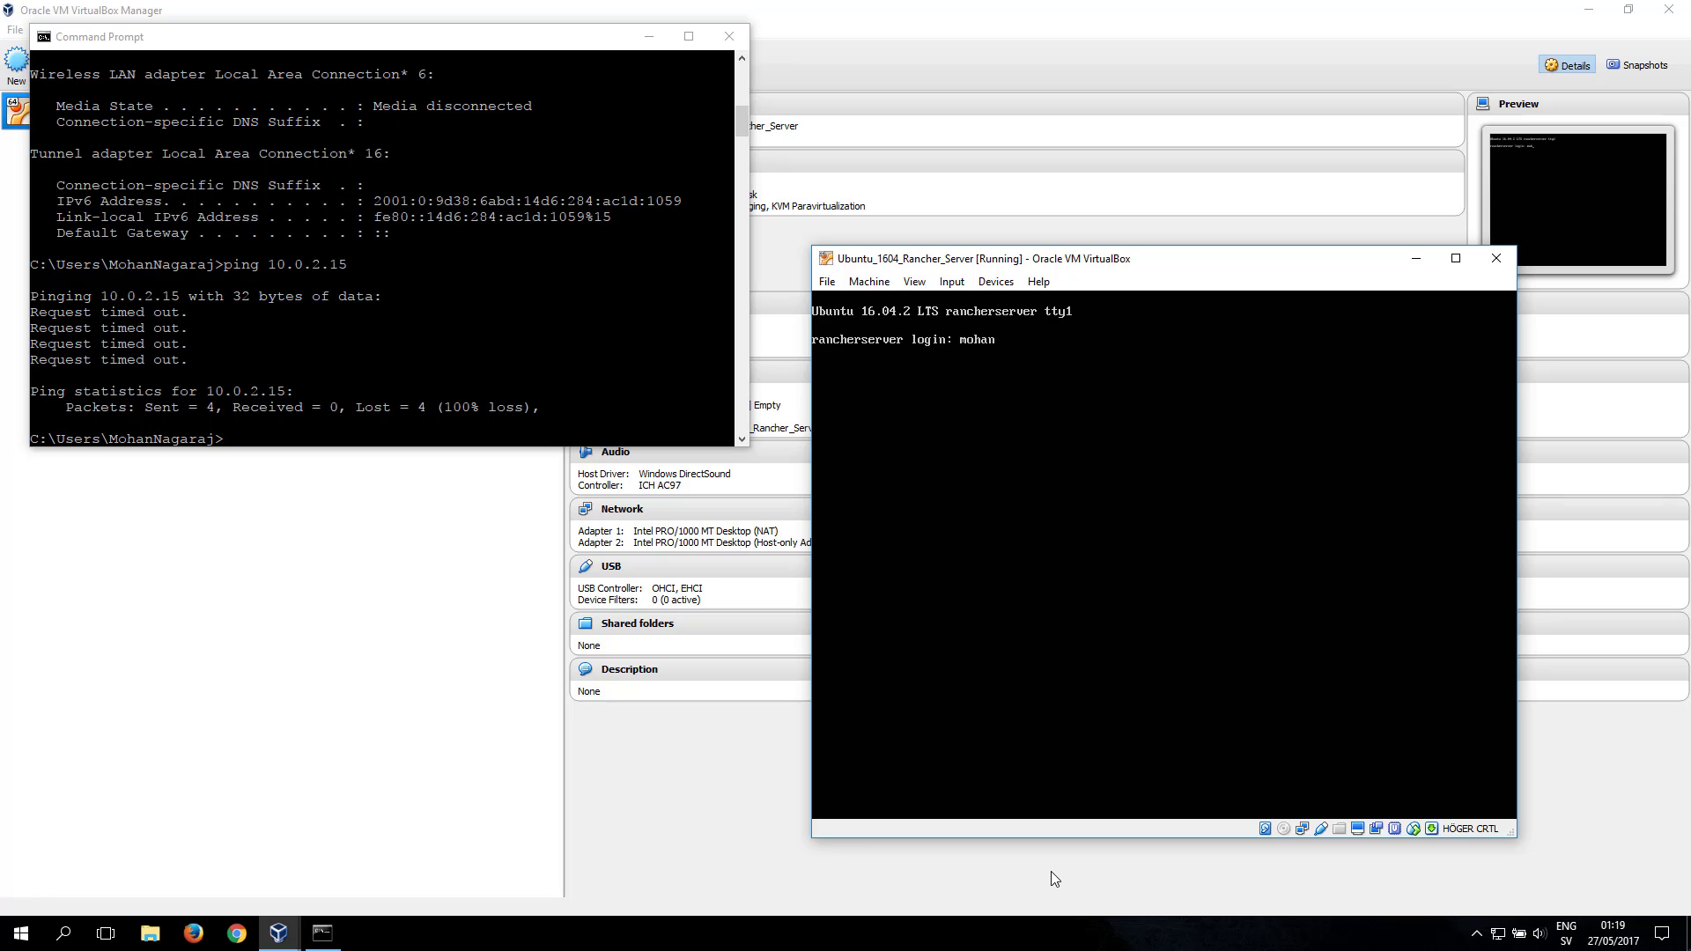
key("Return")
key("Return")
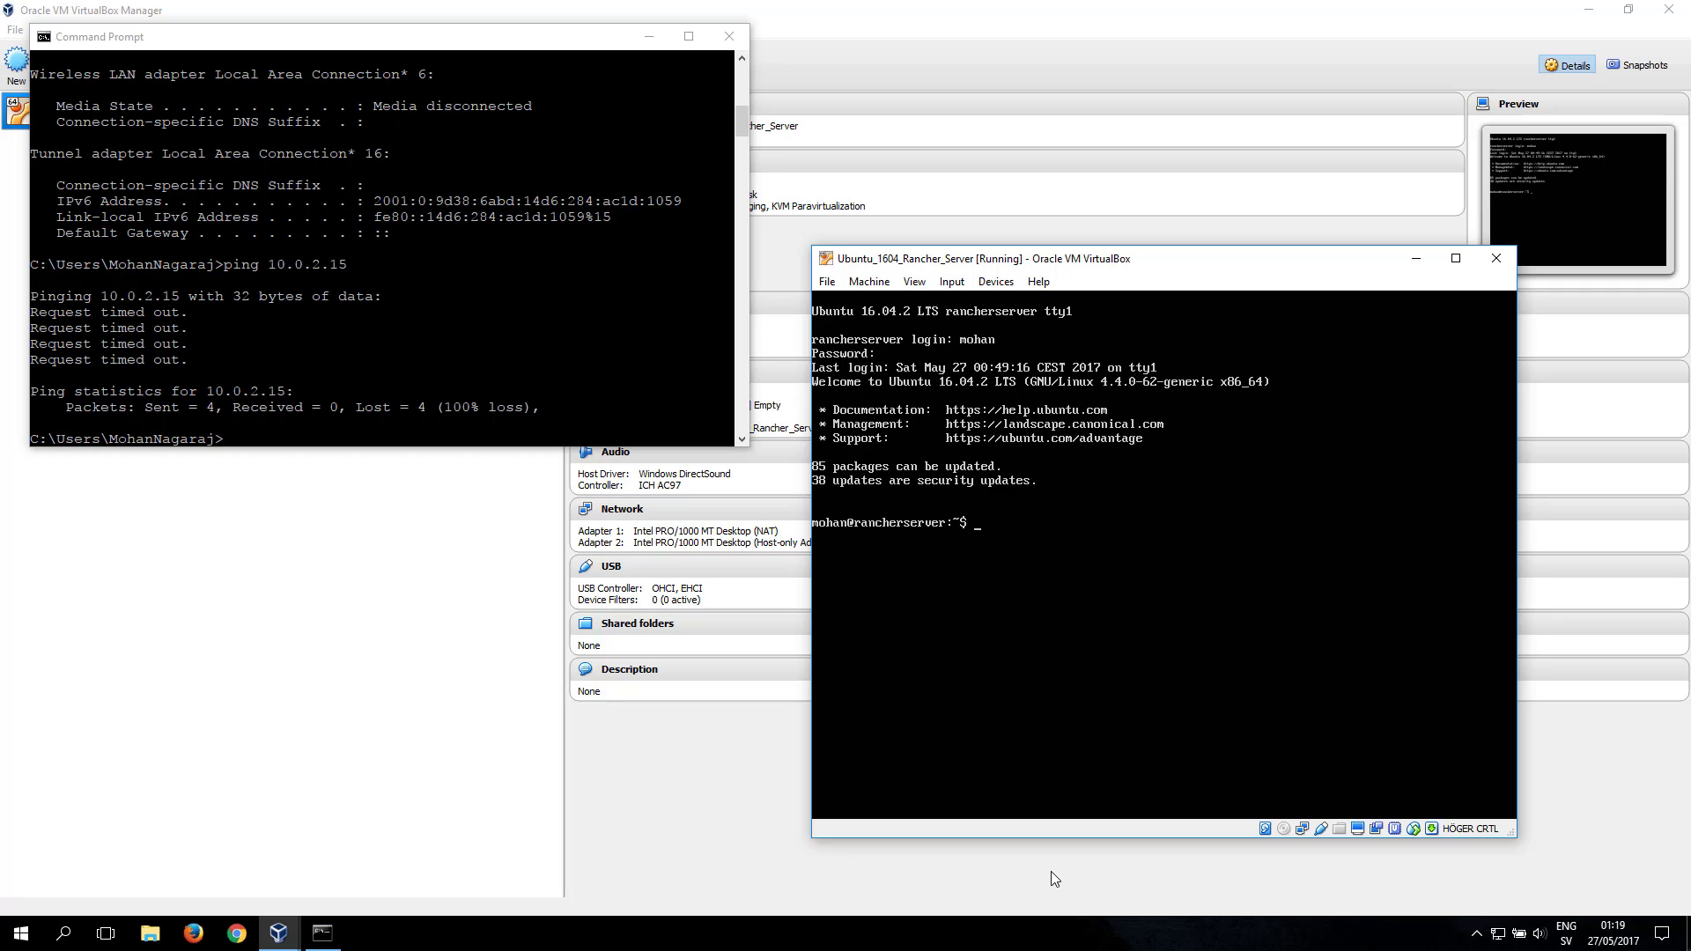
type("ifconfig")
key("Return")
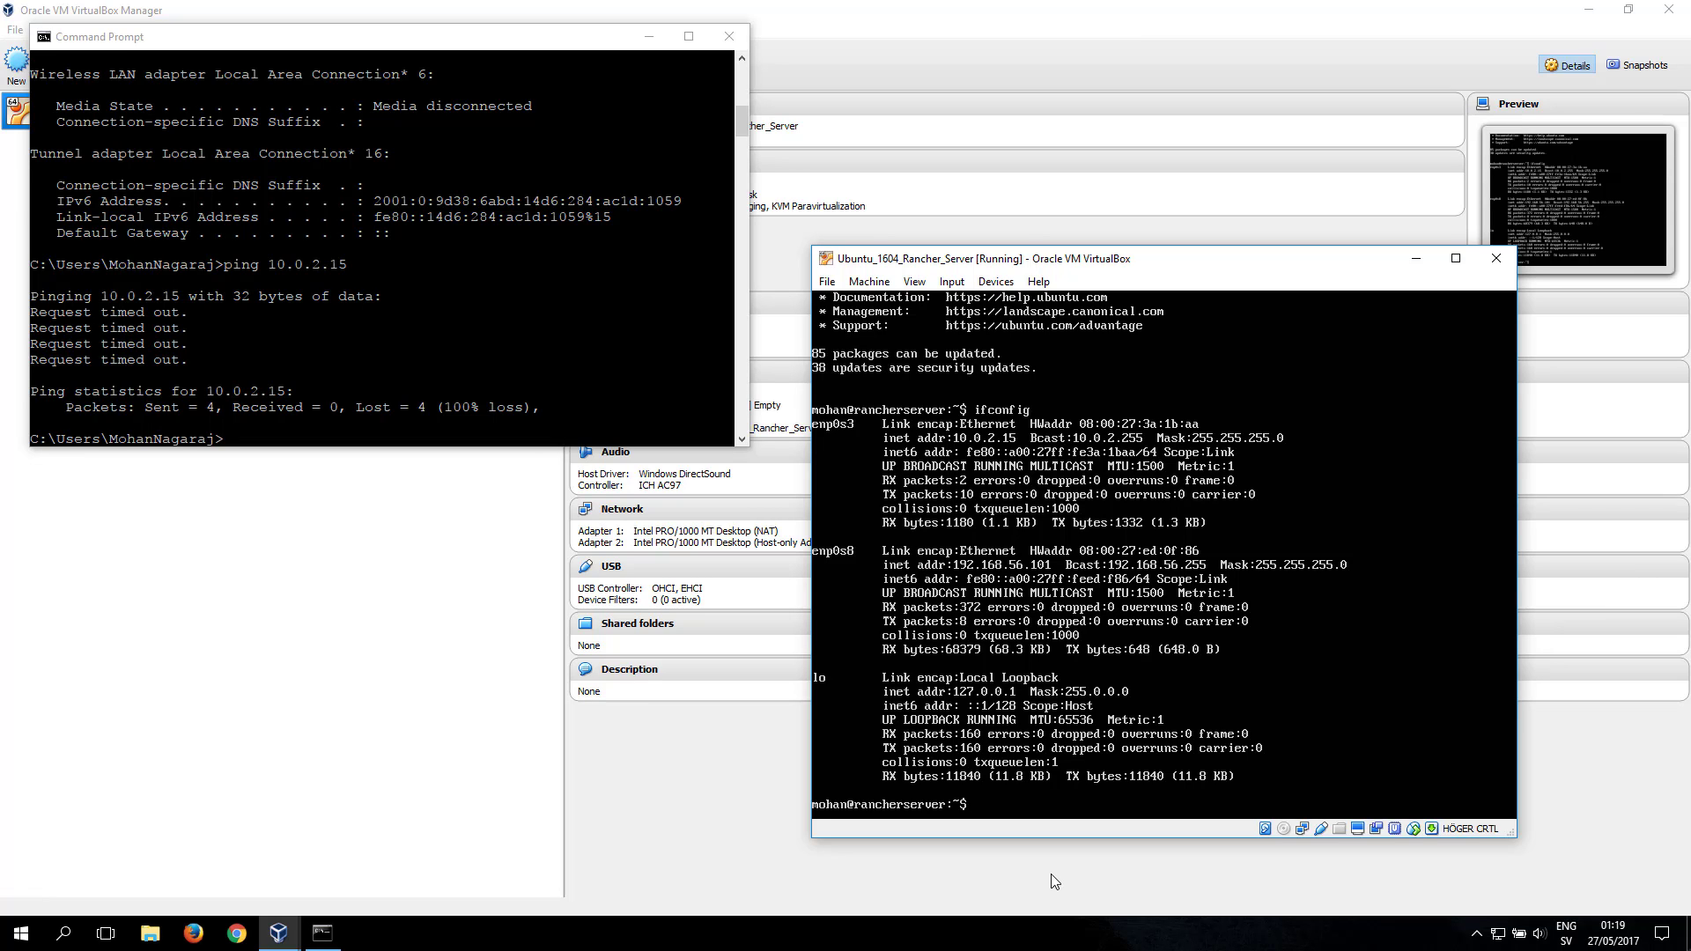
left_click(527, 384)
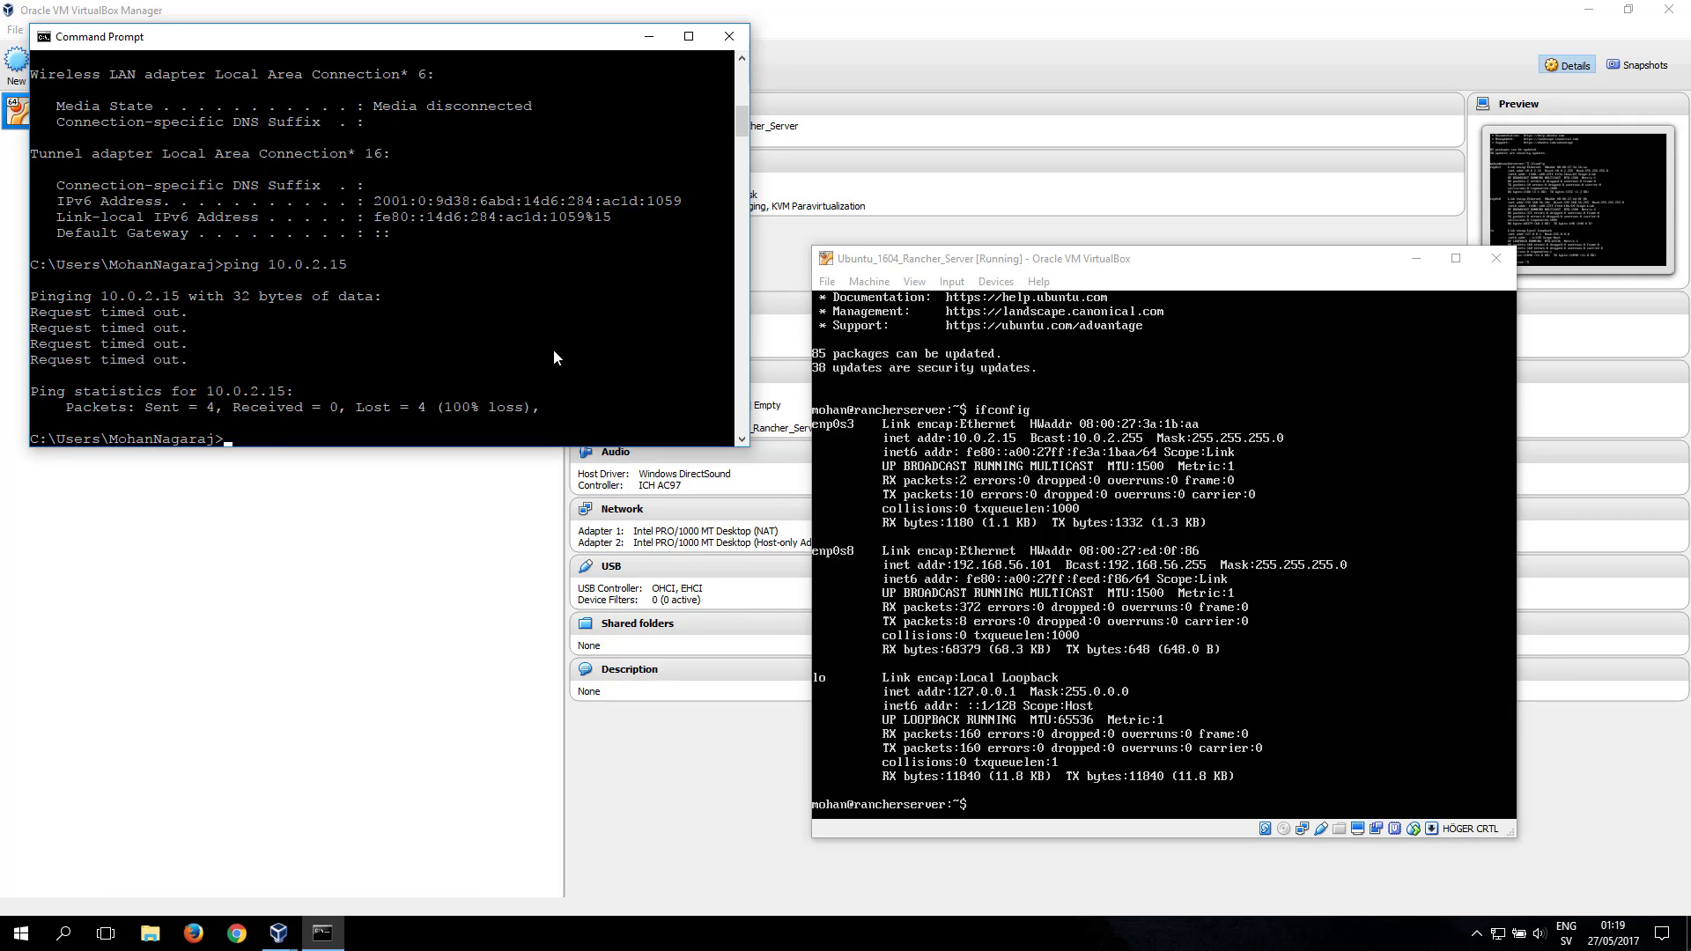
- Ping the VM at 192.168.56.101 from Windows, receiving 4 of 4 replies with 0% loss
type("ping 192.168.56.101")
key("Return")
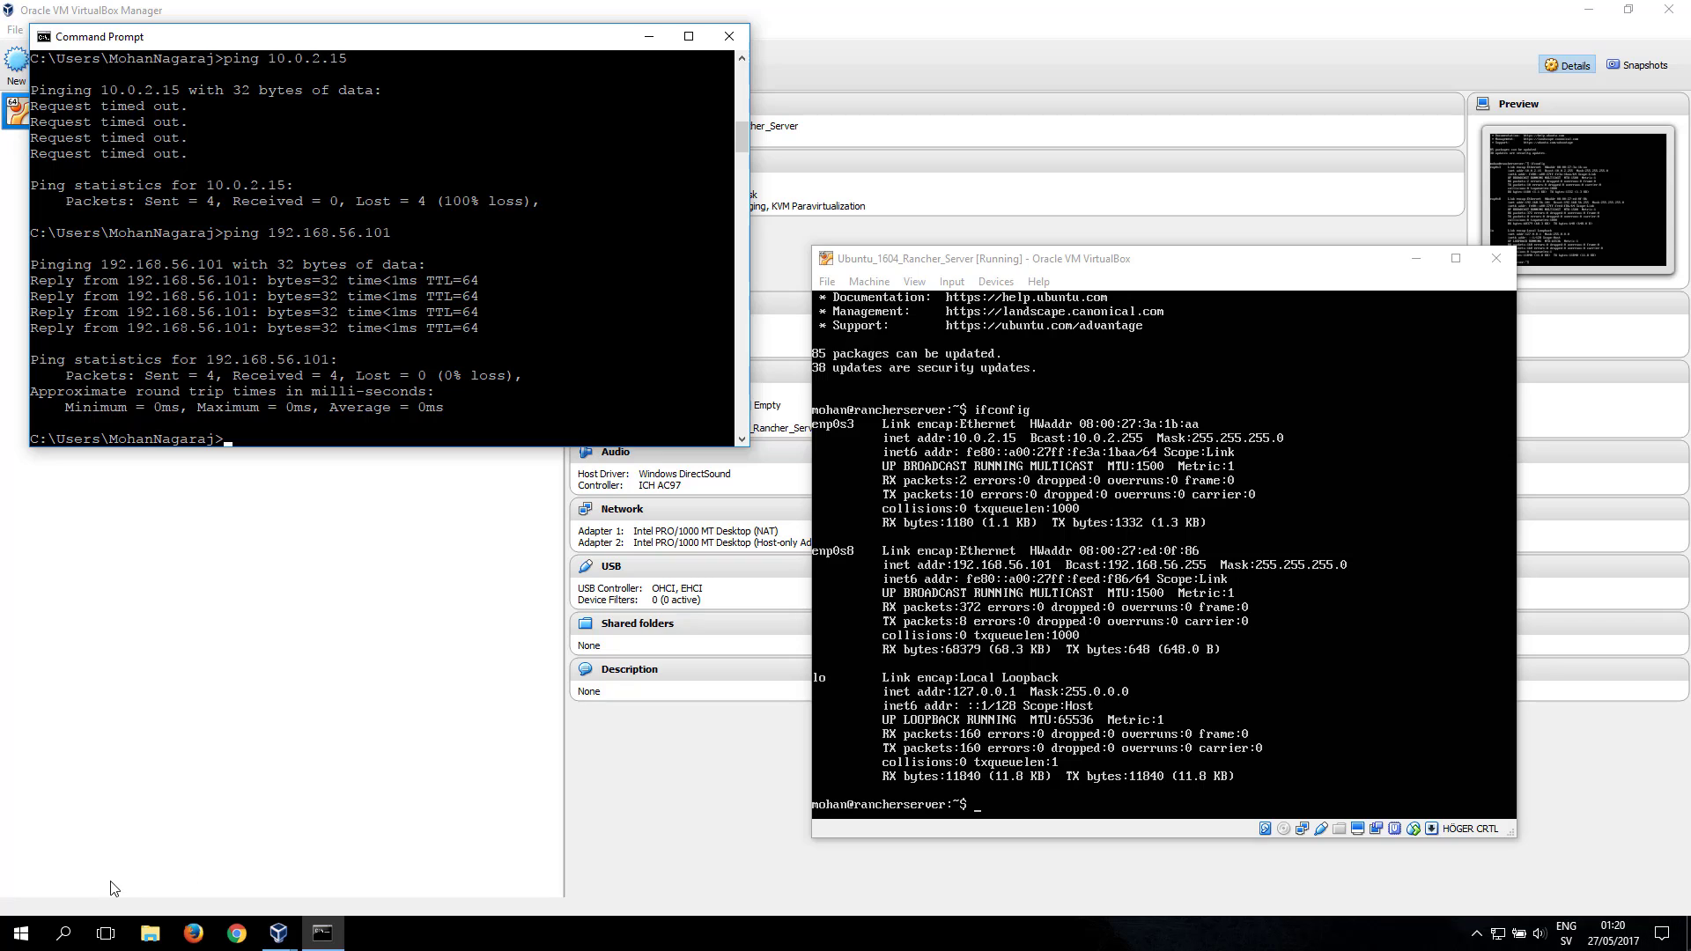
- Launch PuTTY, load the Rancher-Master saved session and connect to 192.168.56.101 over SSH
left_click(22, 932)
type("pu")
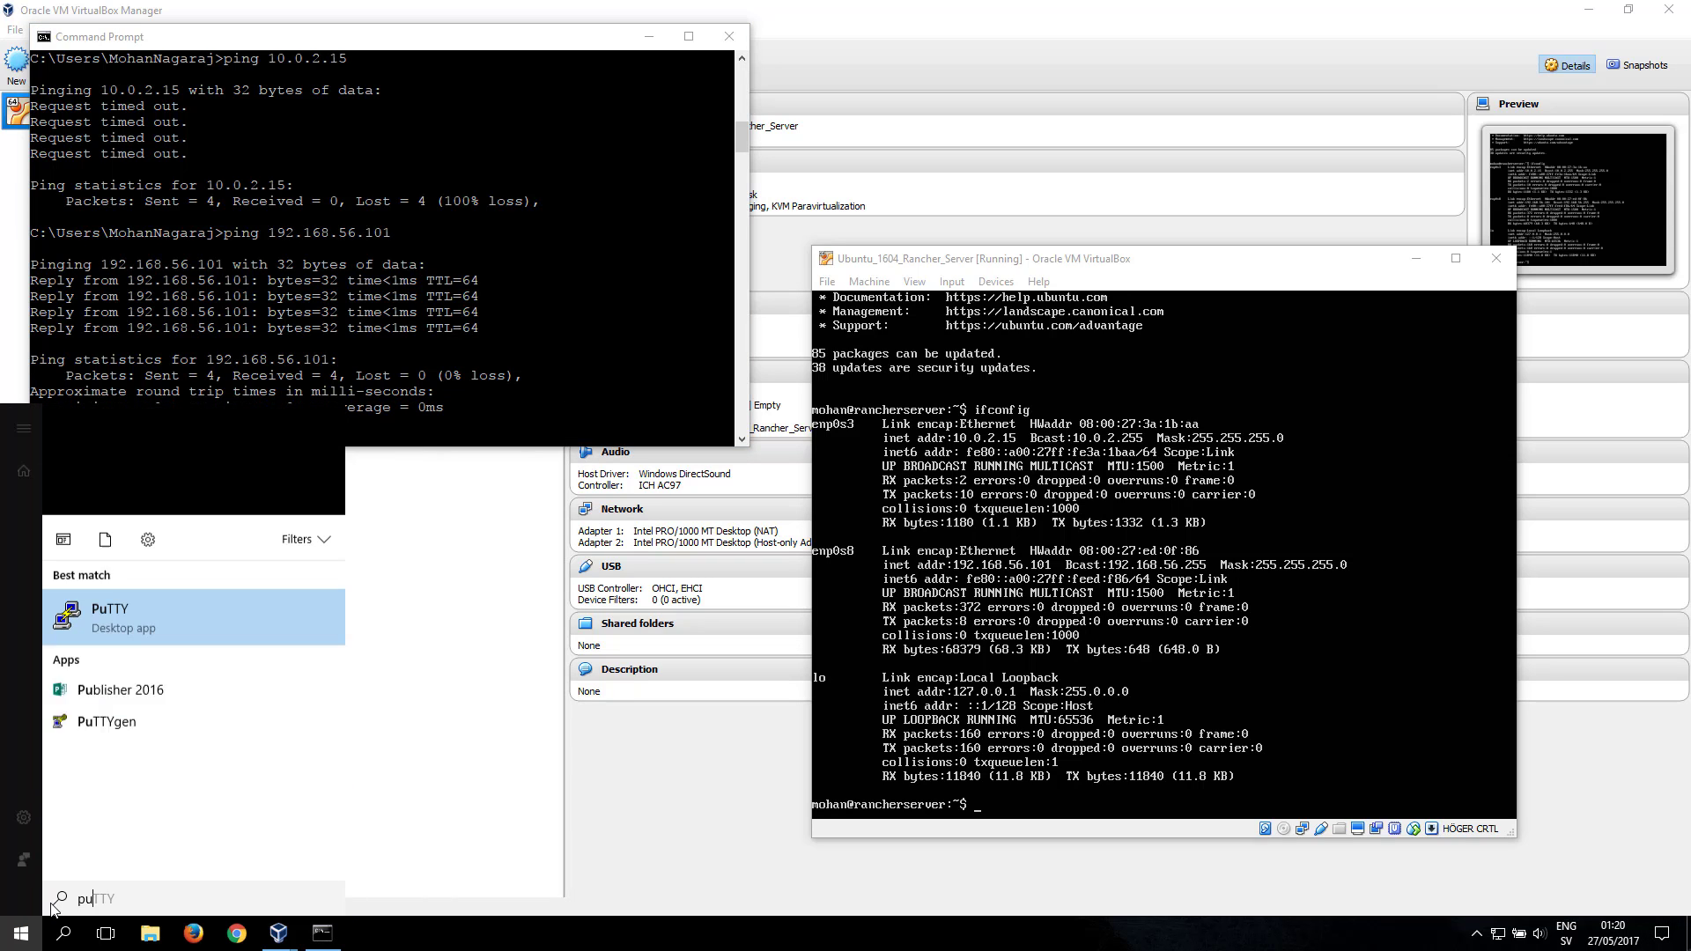
type("tty")
key("Return")
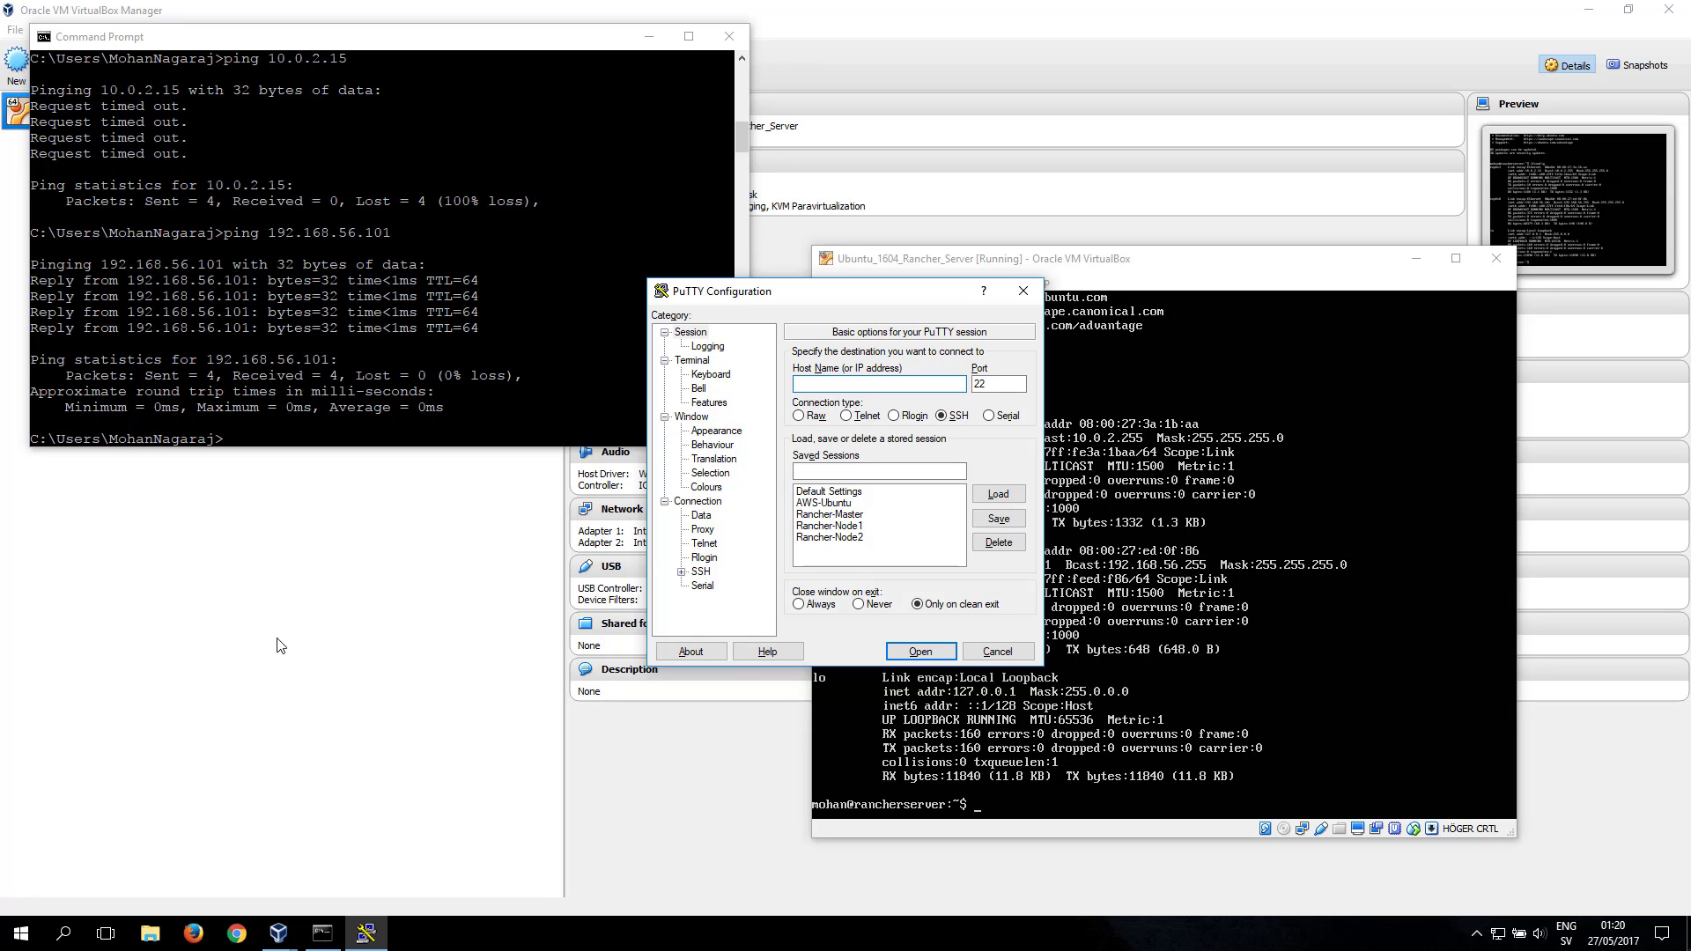
left_click(853, 516)
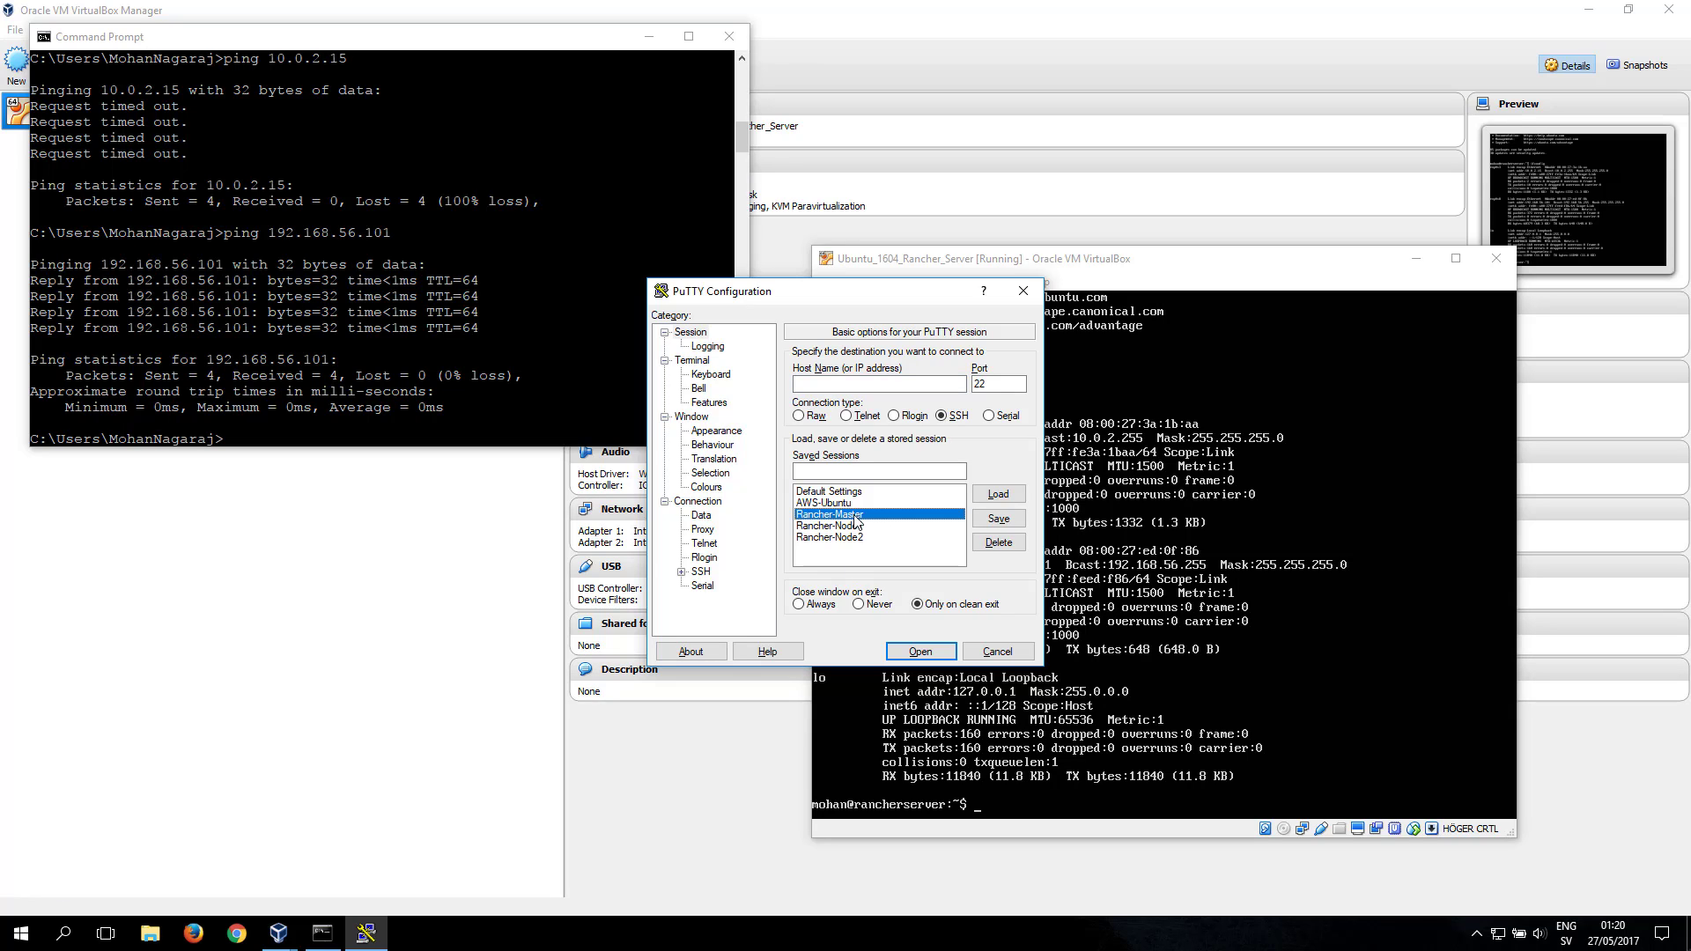
left_click(1003, 494)
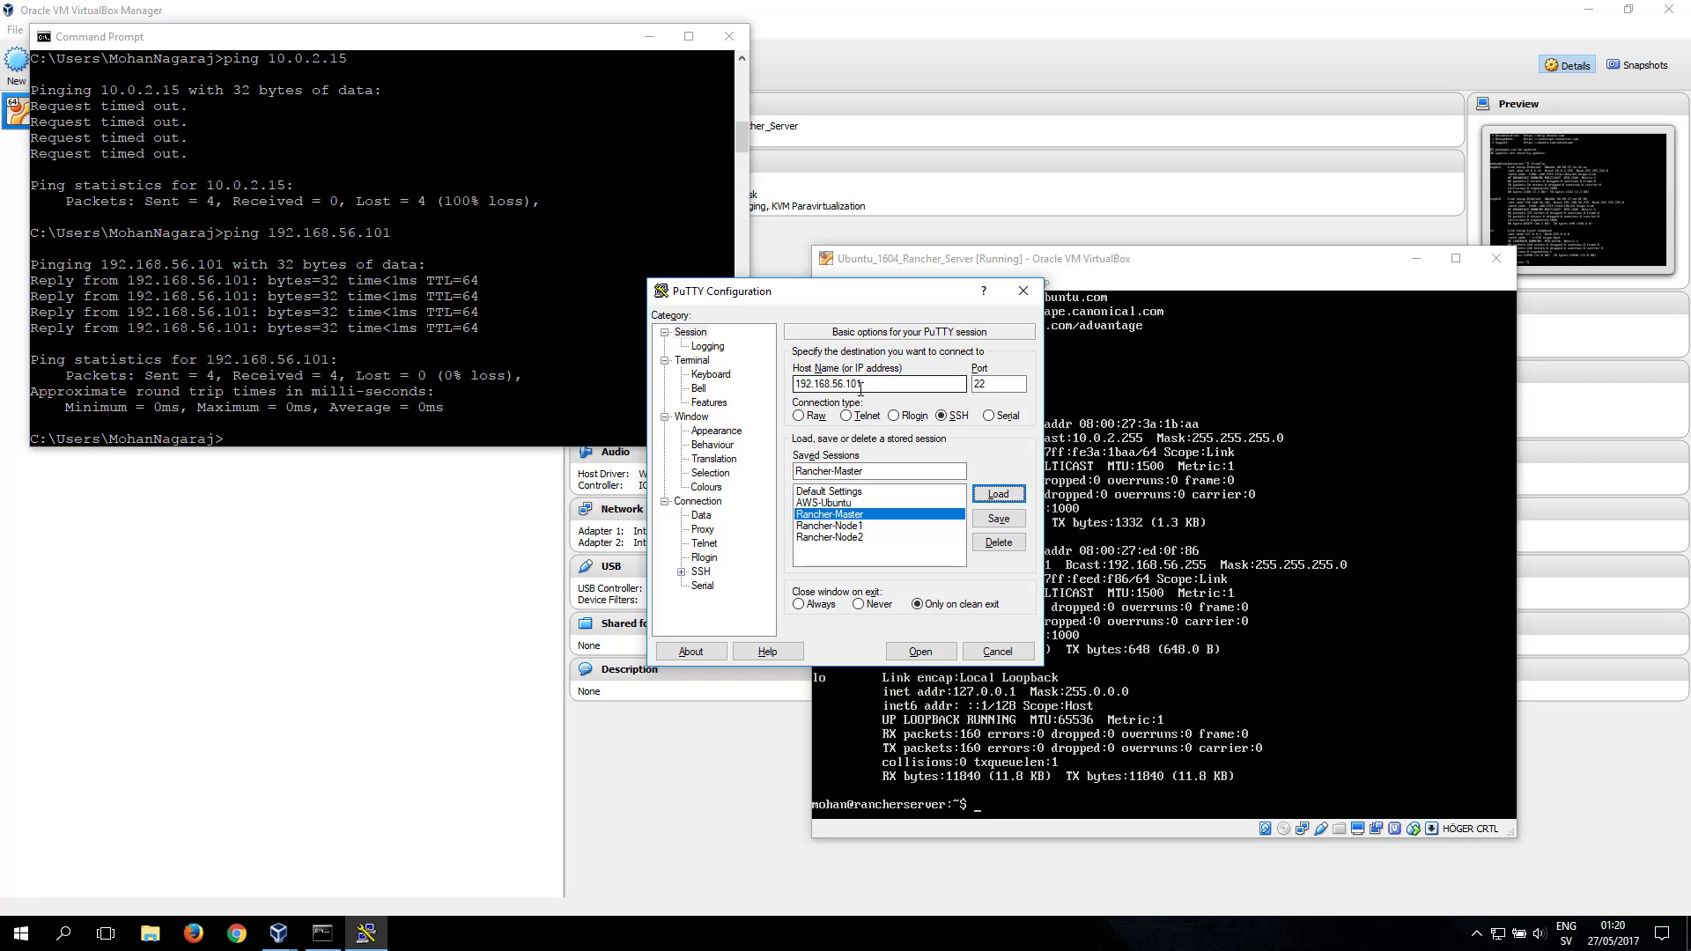
left_click(920, 652)
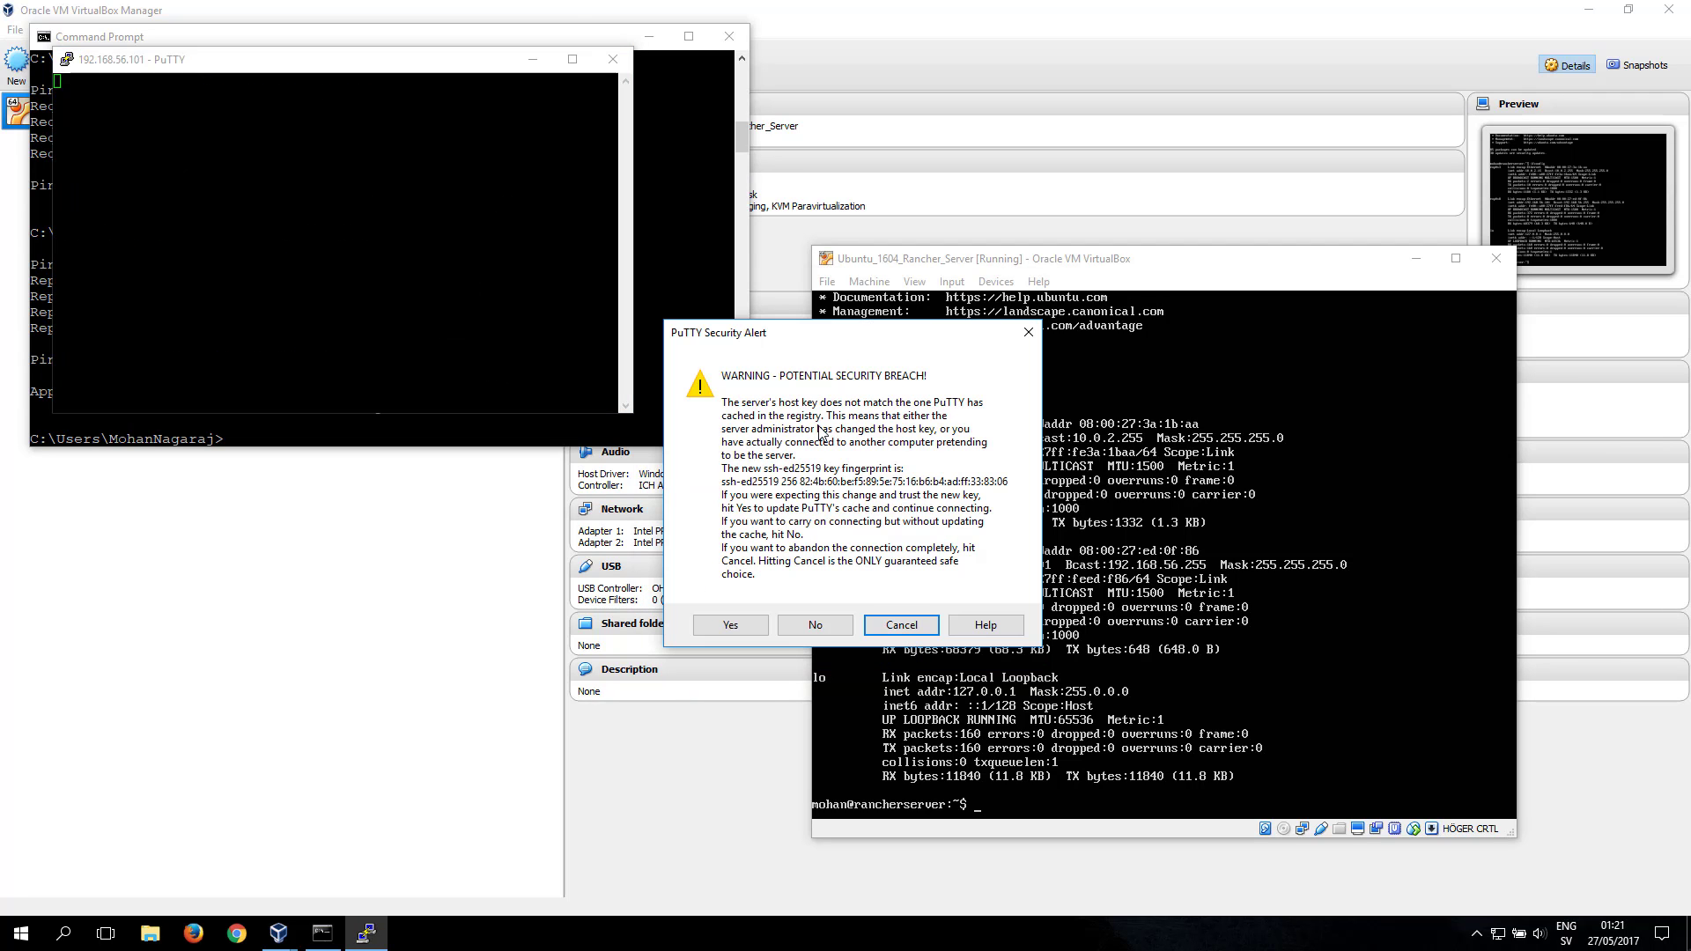
- Accept the server's new host key and log into 192.168.56.101 with the account username and password
left_click(739, 621)
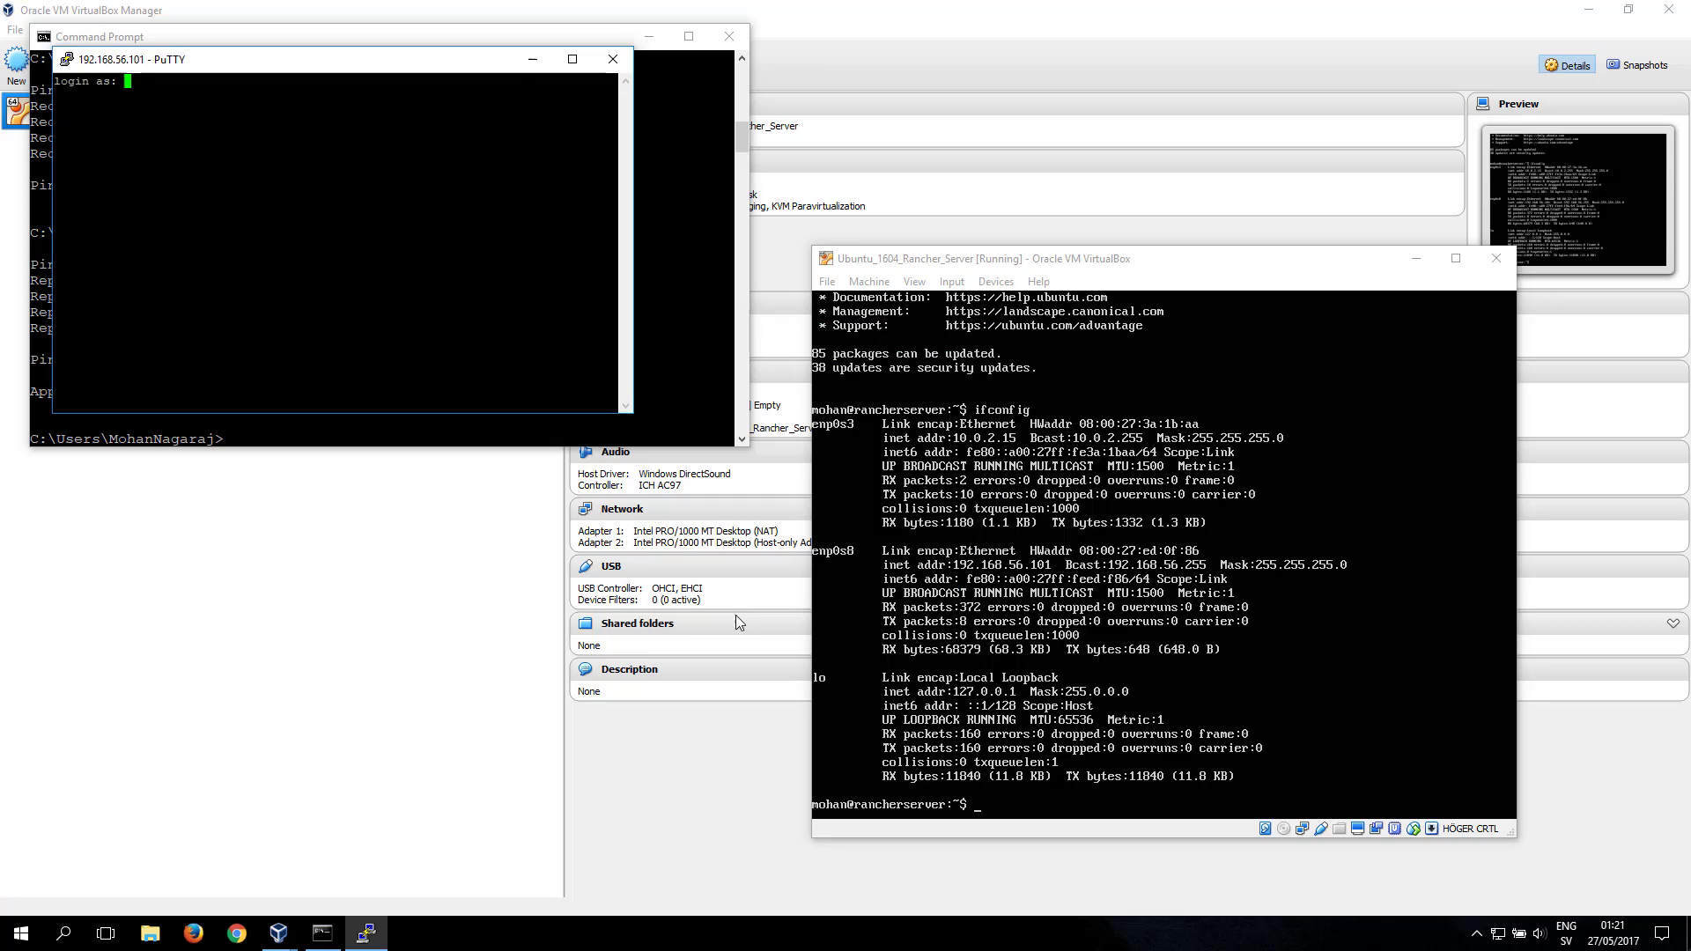
type("mohan")
key("Return")
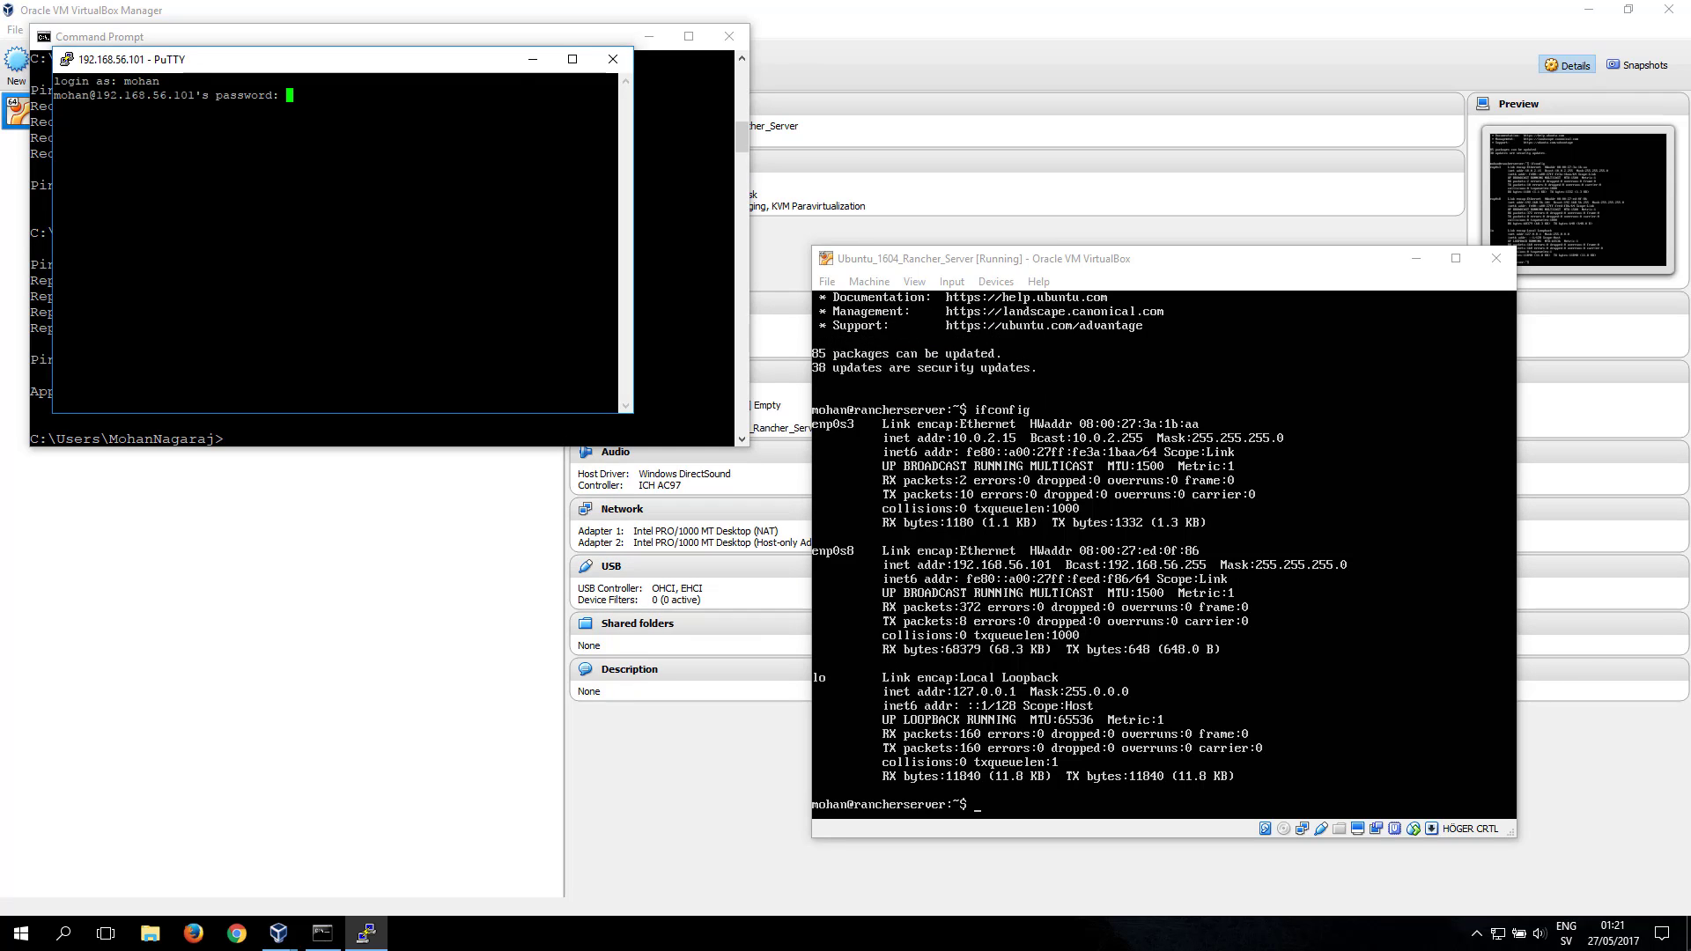
key("Return")
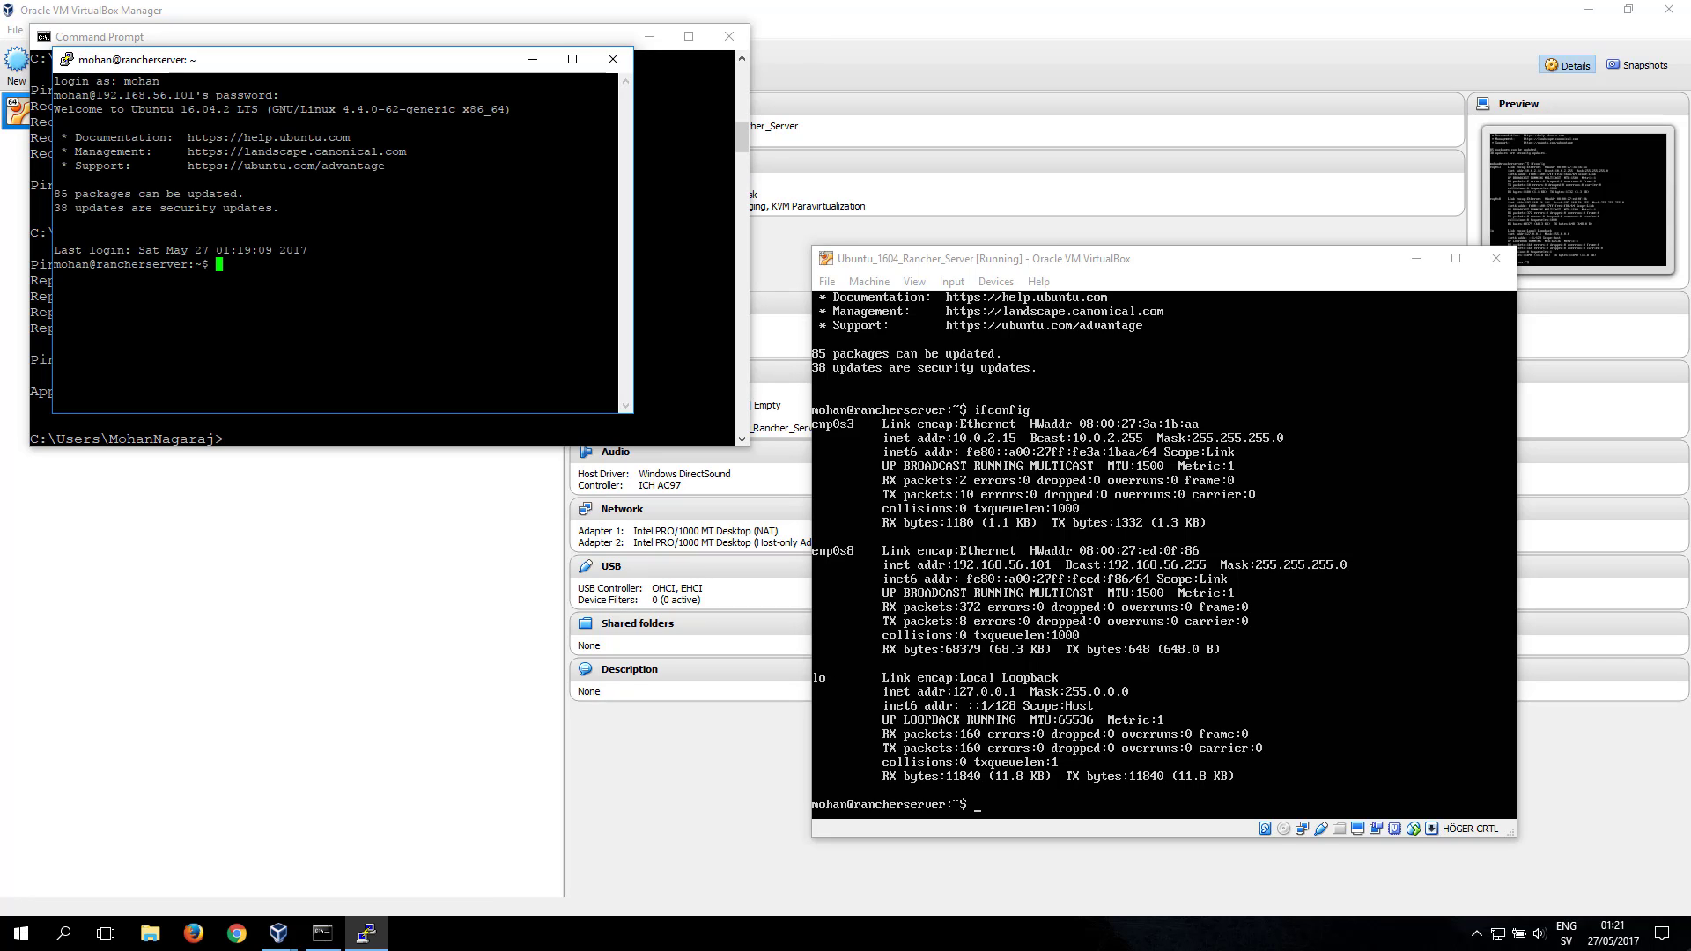